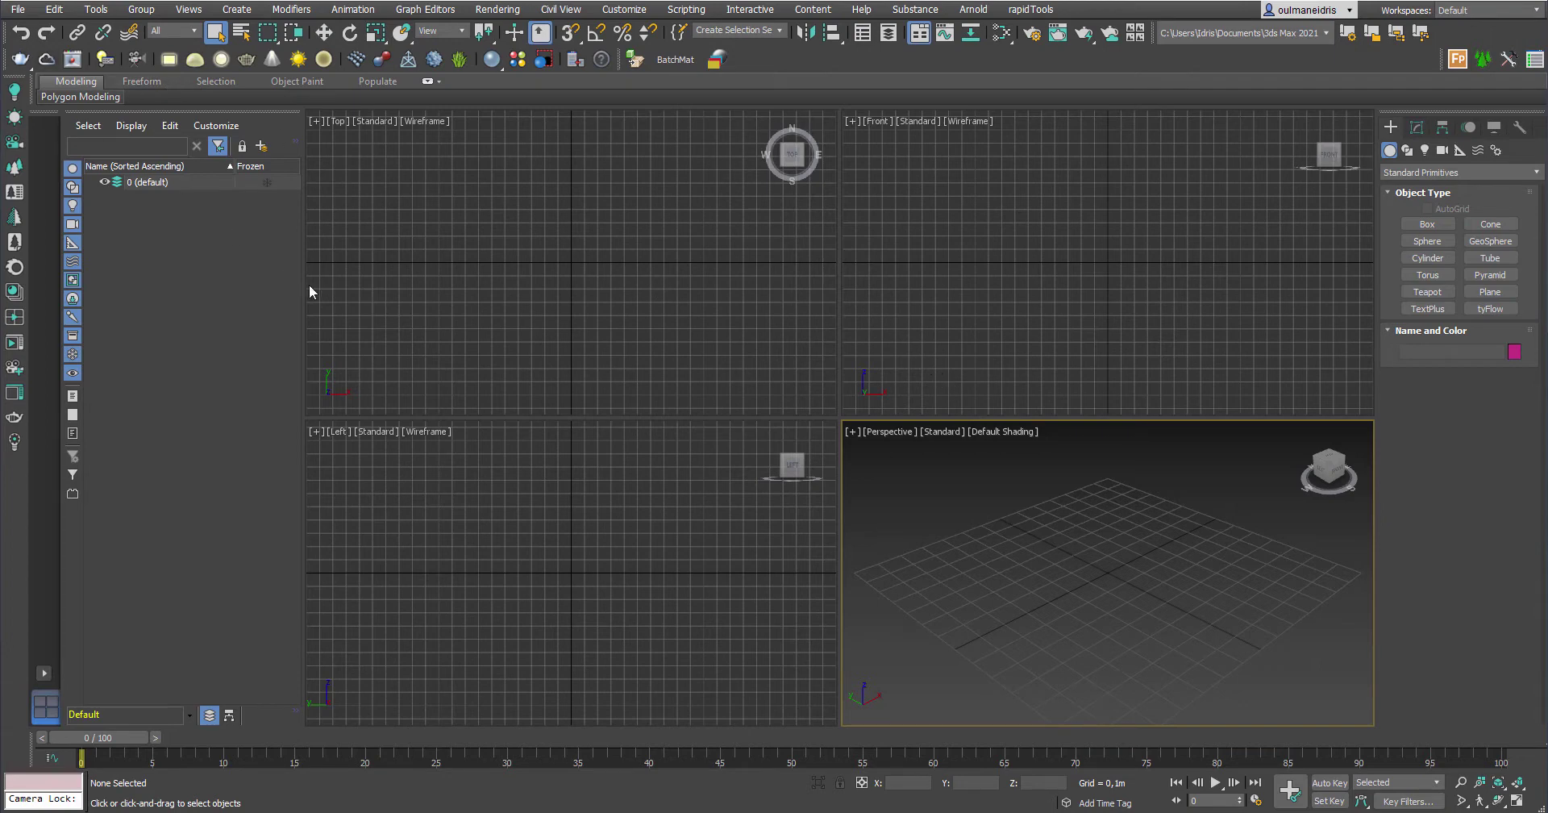
# Open staircase02-2021.max from the pasted Final_Stairs_Interior folder path
pyautogui.click(18, 10)
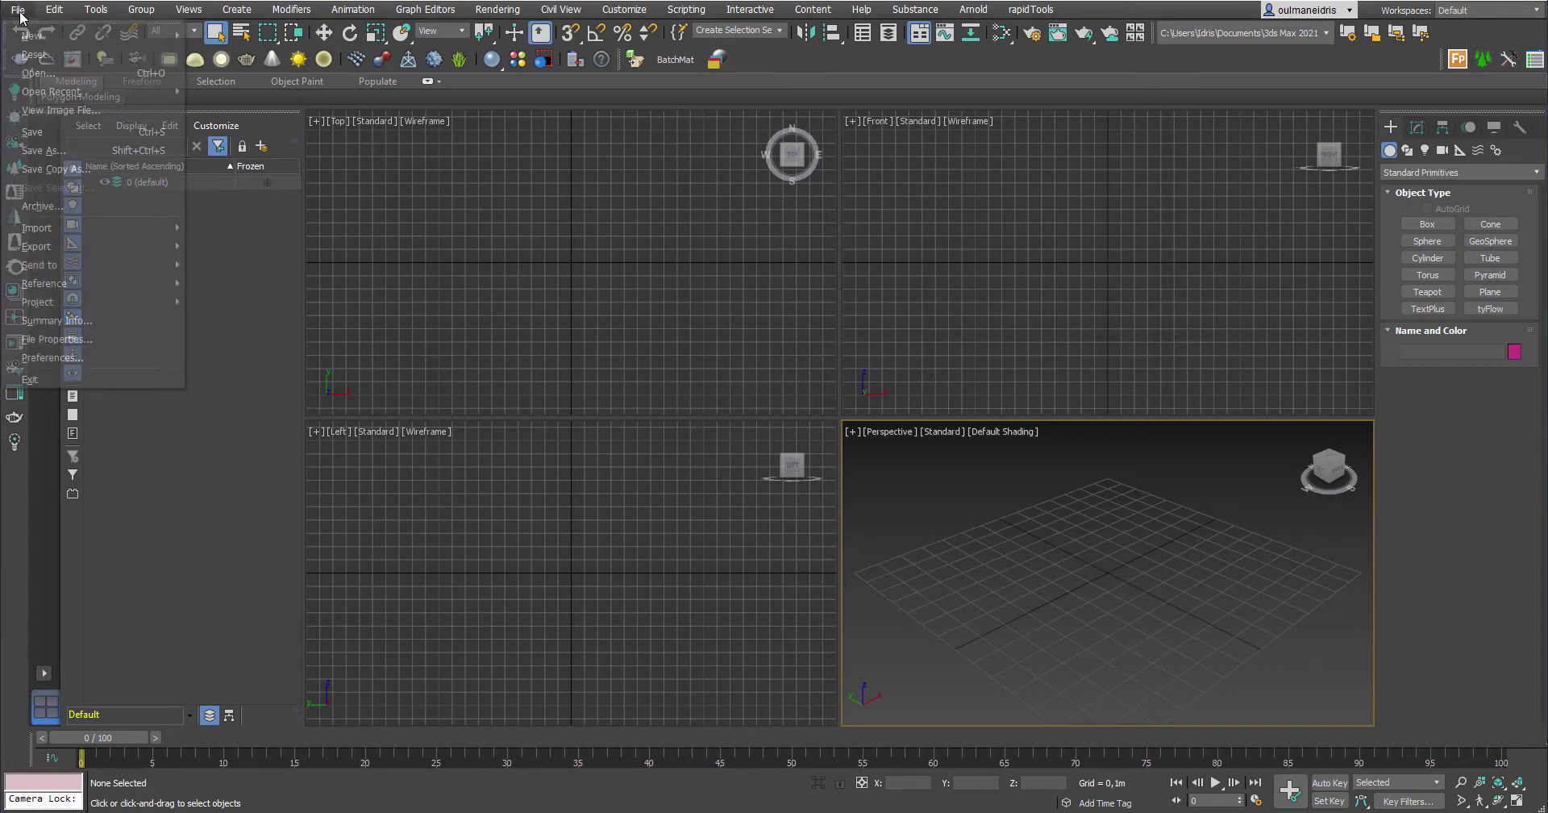
pyautogui.click(38, 73)
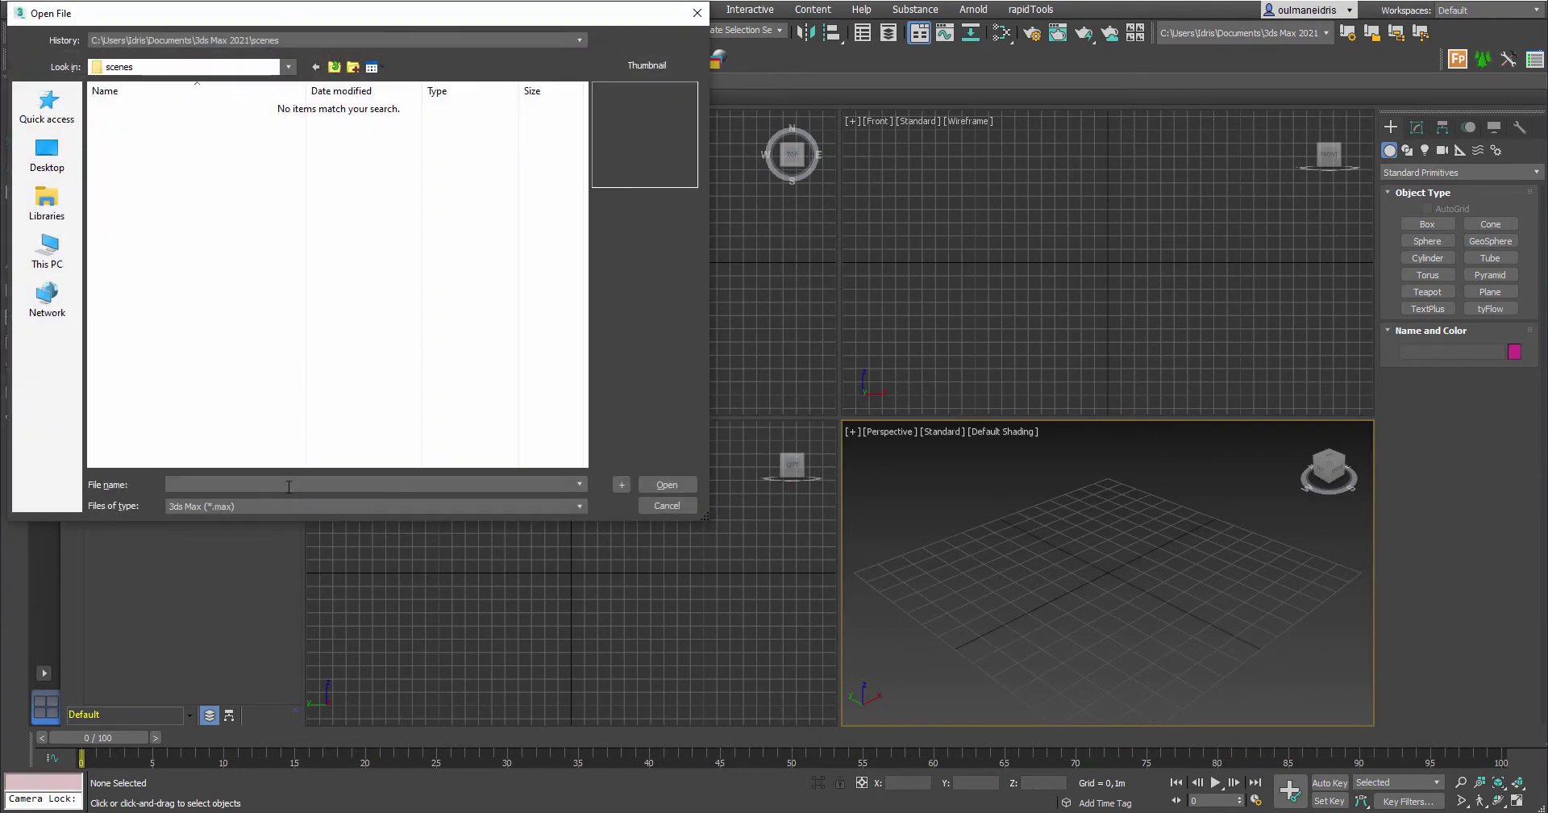
pyautogui.press('Return')
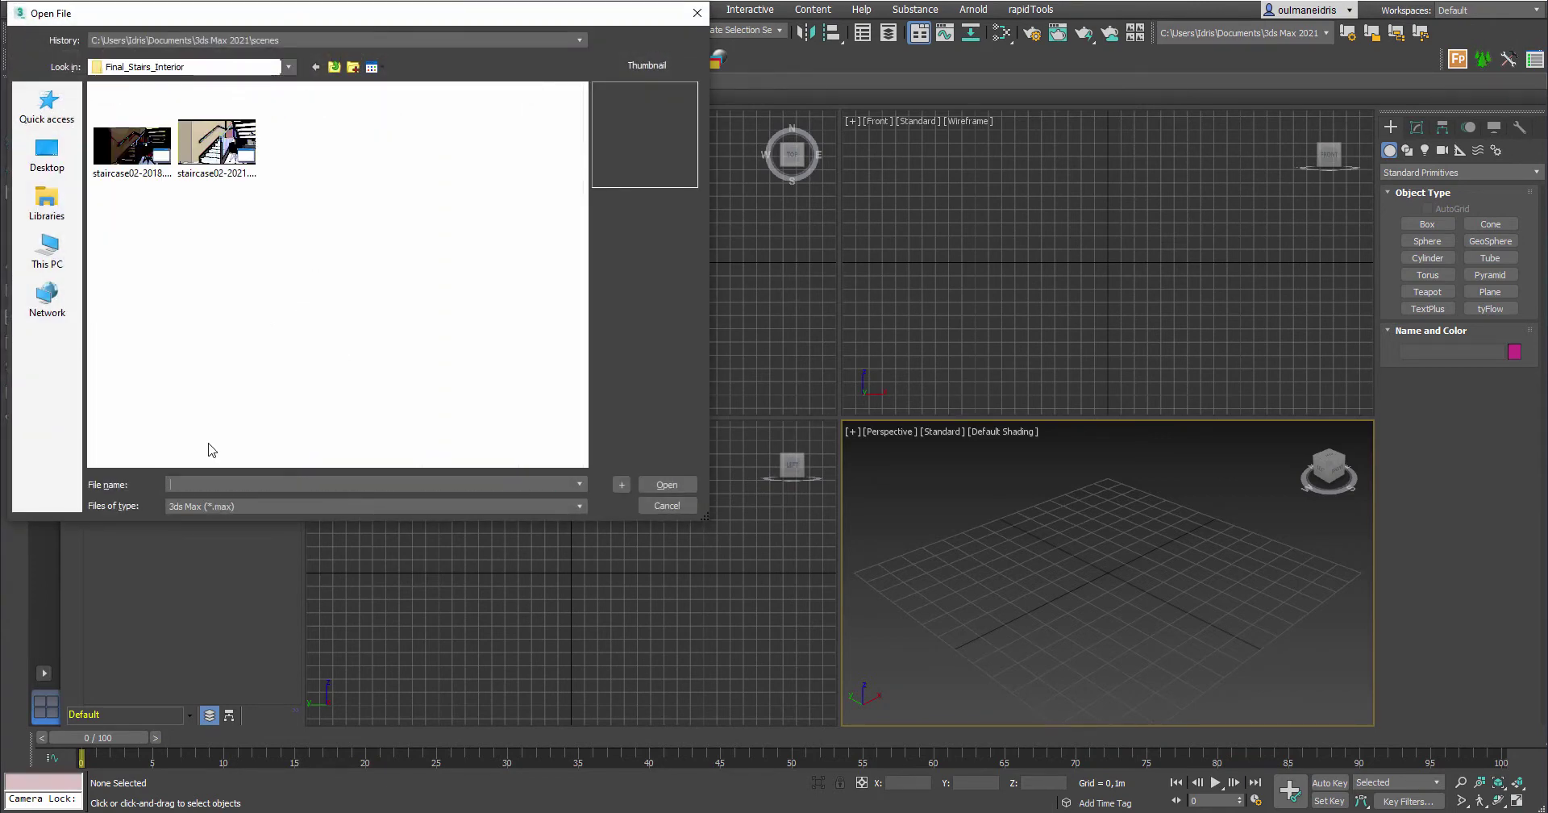
pyautogui.click(216, 146)
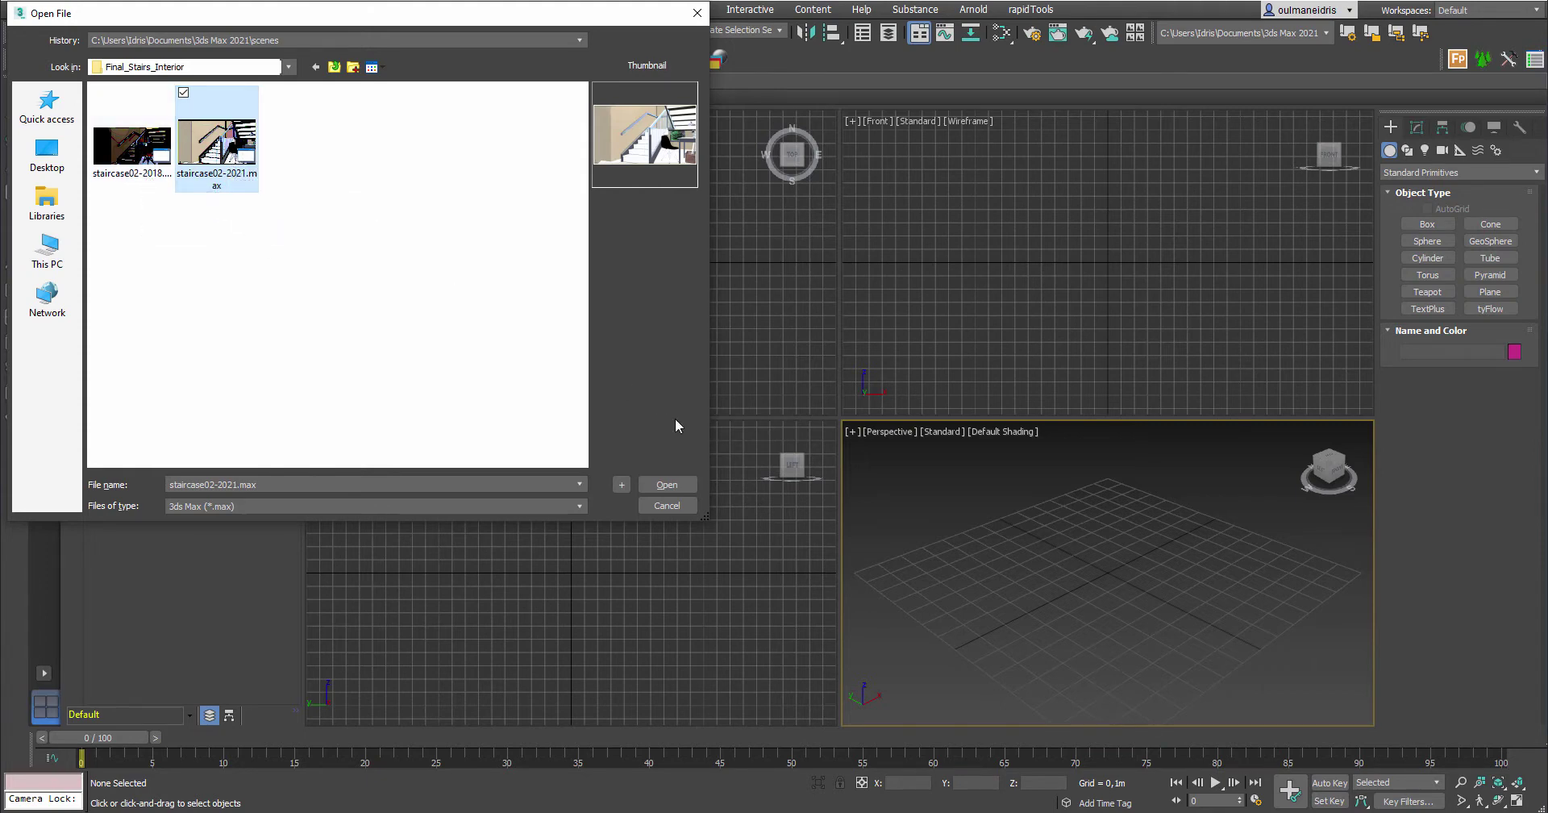
pyautogui.click(670, 483)
# Confirm opening the staircase scene so it loads into the camera viewport
pyautogui.click(666, 484)
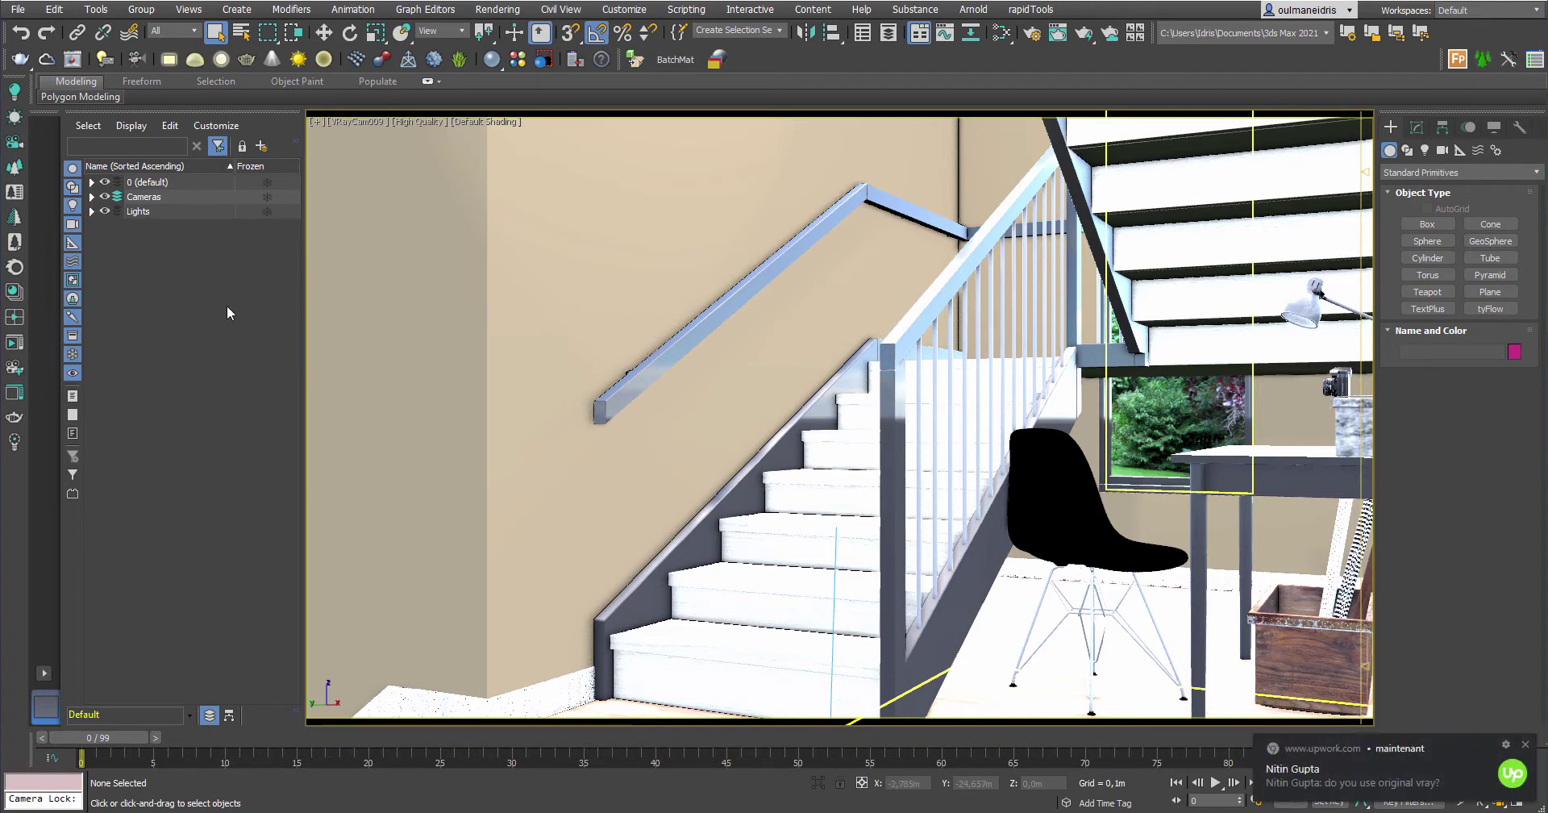
# Dismiss the pop-up notification over the loaded staircase scene
pyautogui.click(1525, 745)
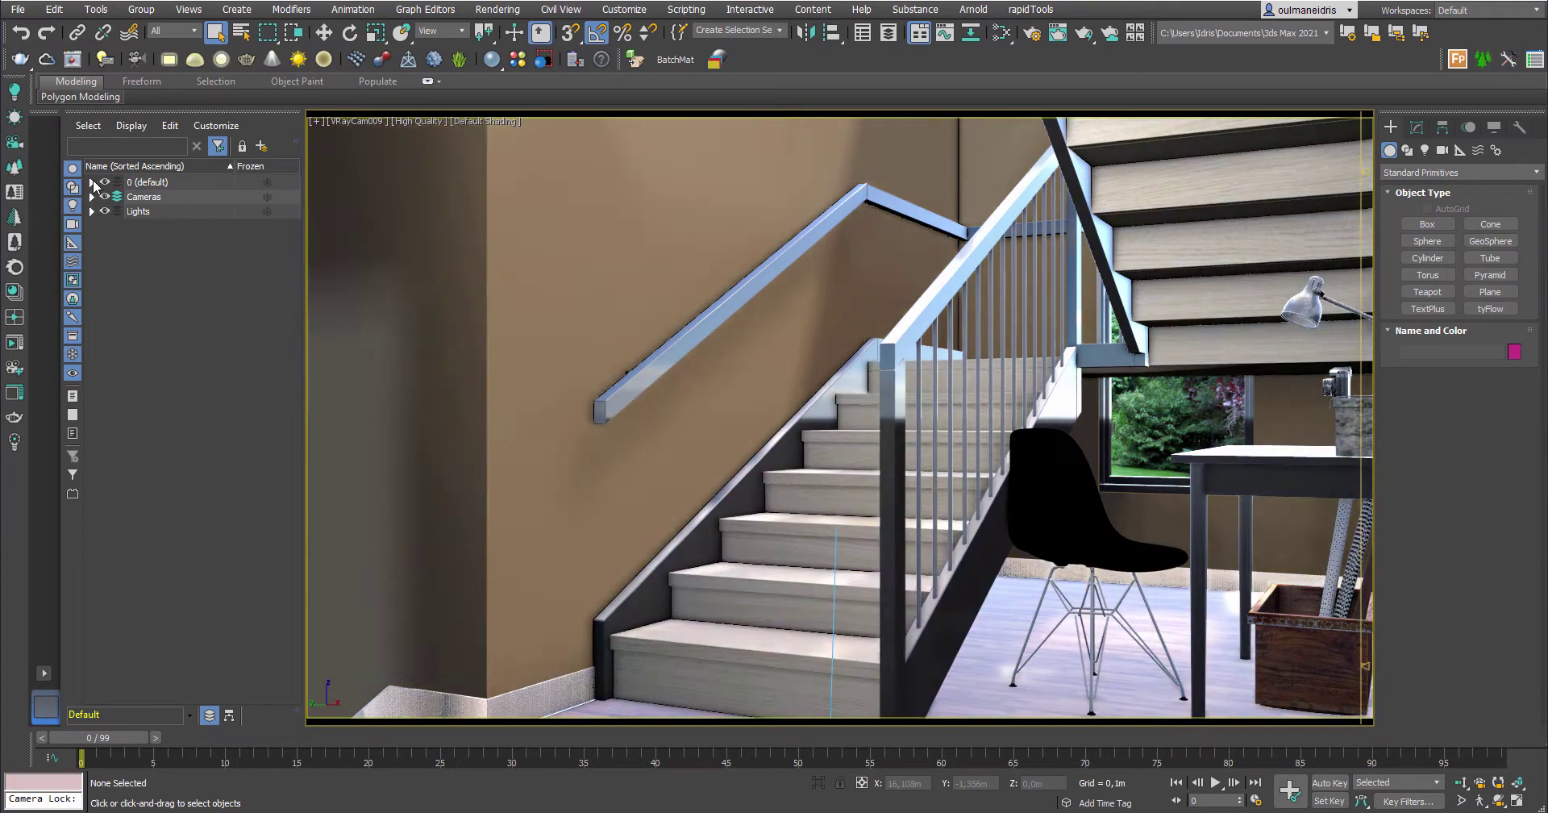
# Expand the 0 (default) layer, select Walls and show its Material modifier at Material ID 1
pyautogui.click(92, 182)
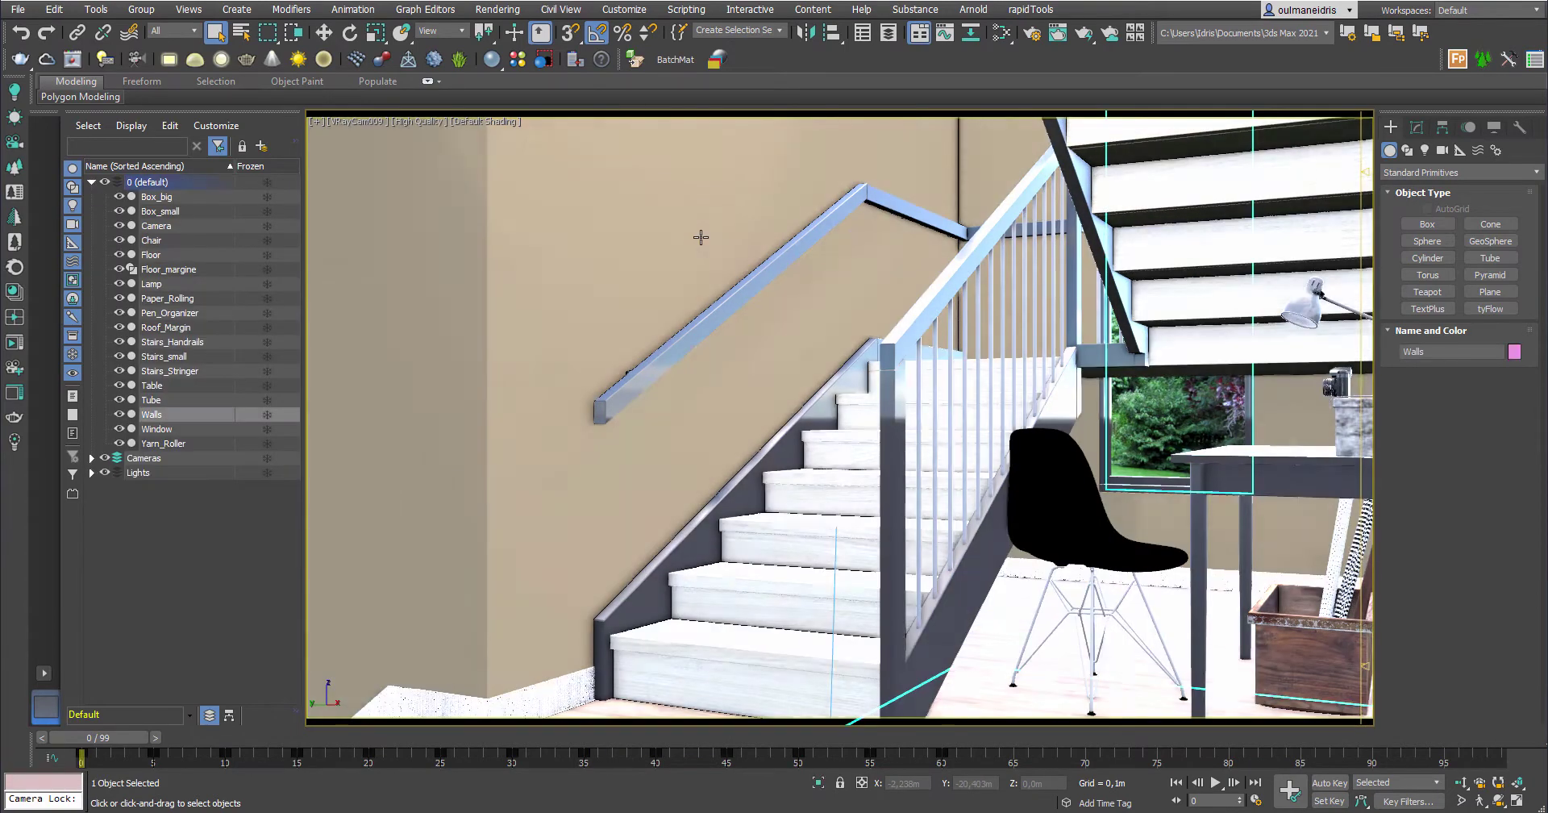
pyautogui.click(698, 235)
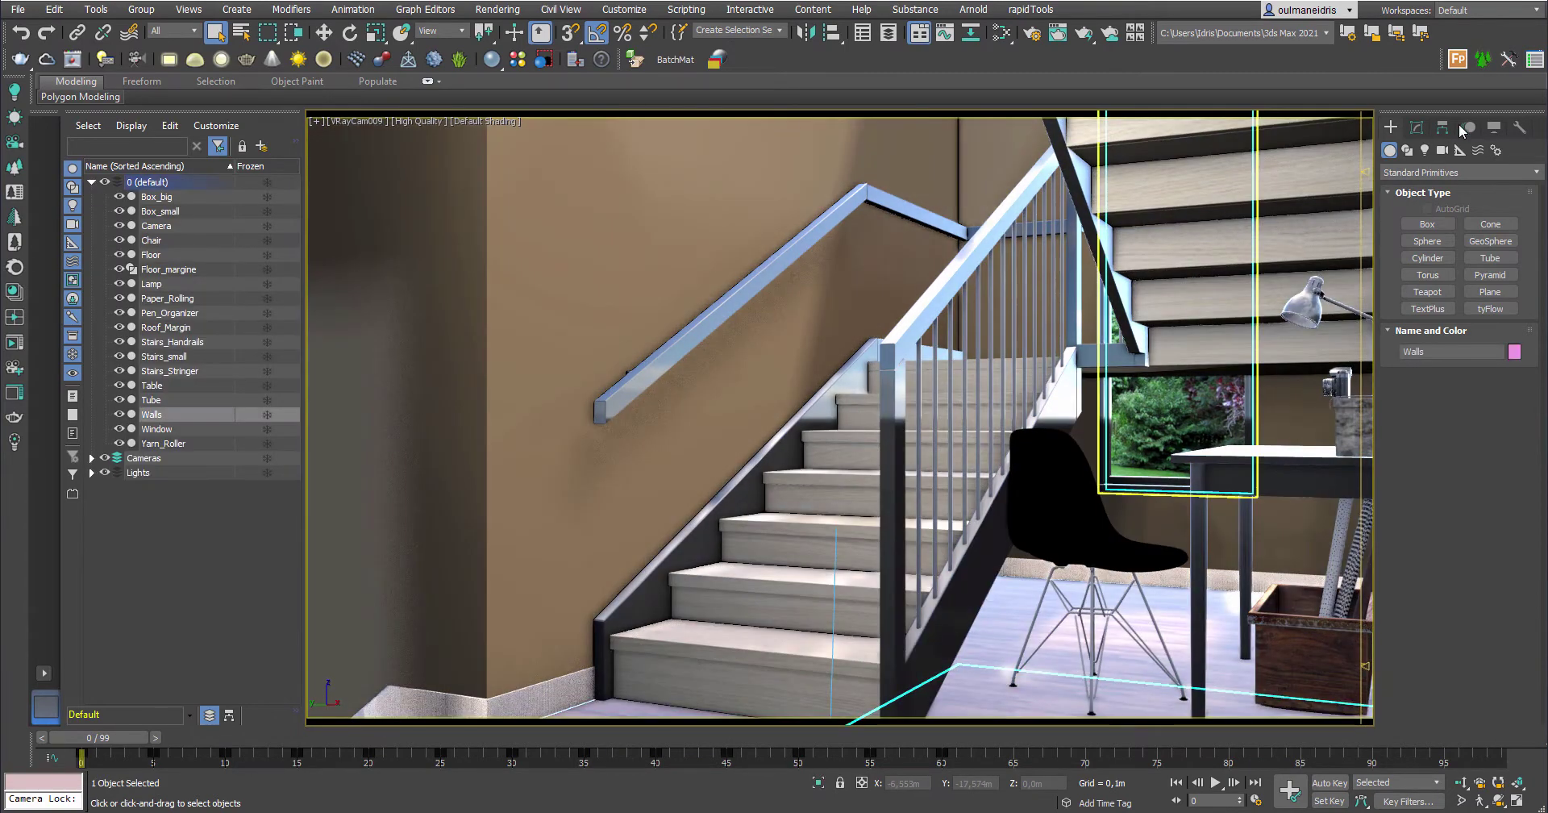
pyautogui.click(1419, 128)
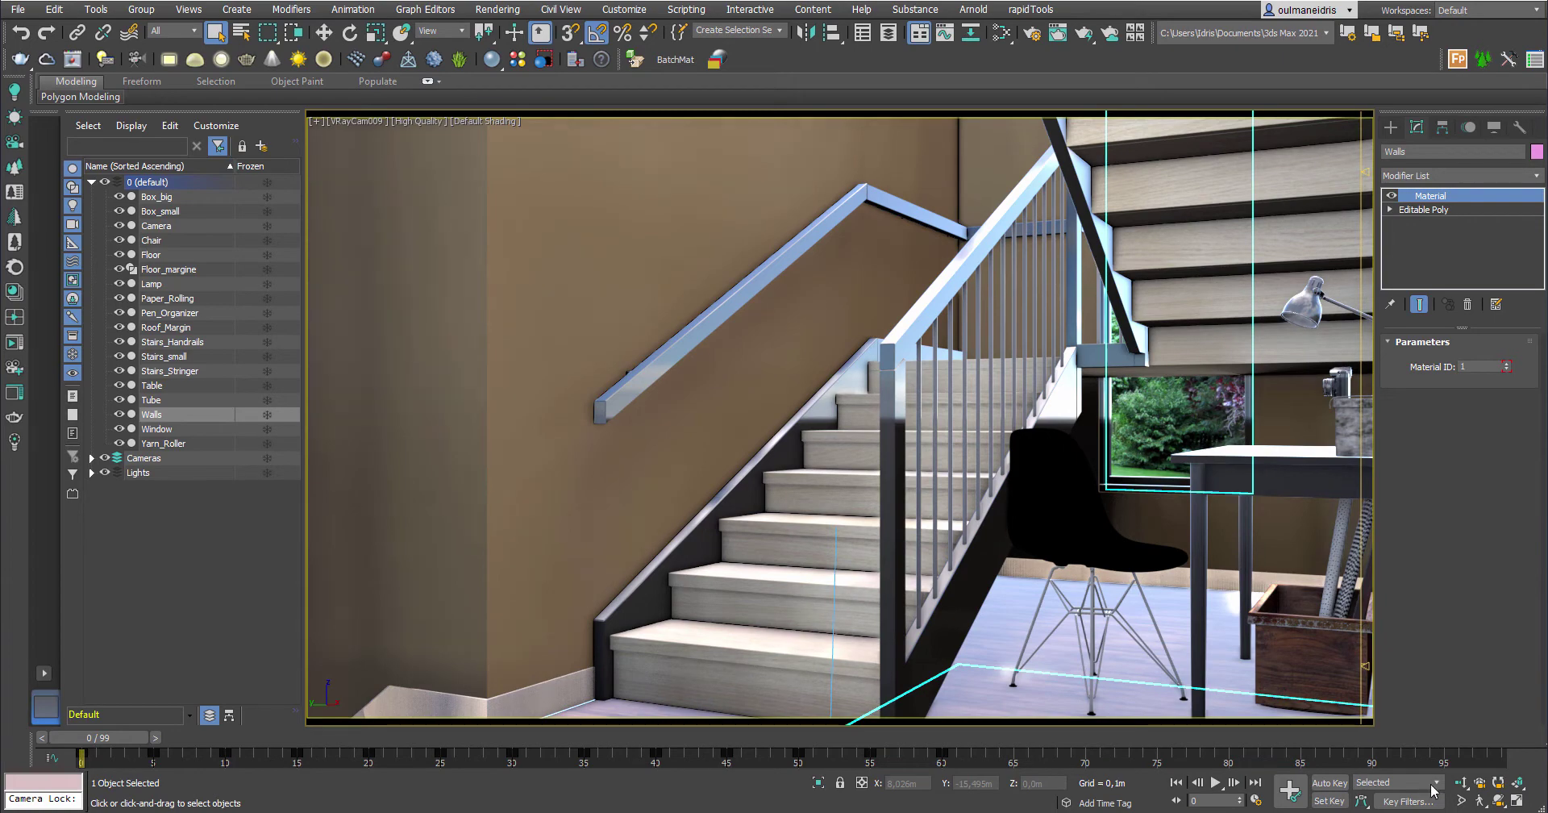
# Check the wall colour at frame 36, then go to frame 65 with Auto Key on
pyautogui.moveTo(153, 740); pyautogui.dragTo(691, 752)
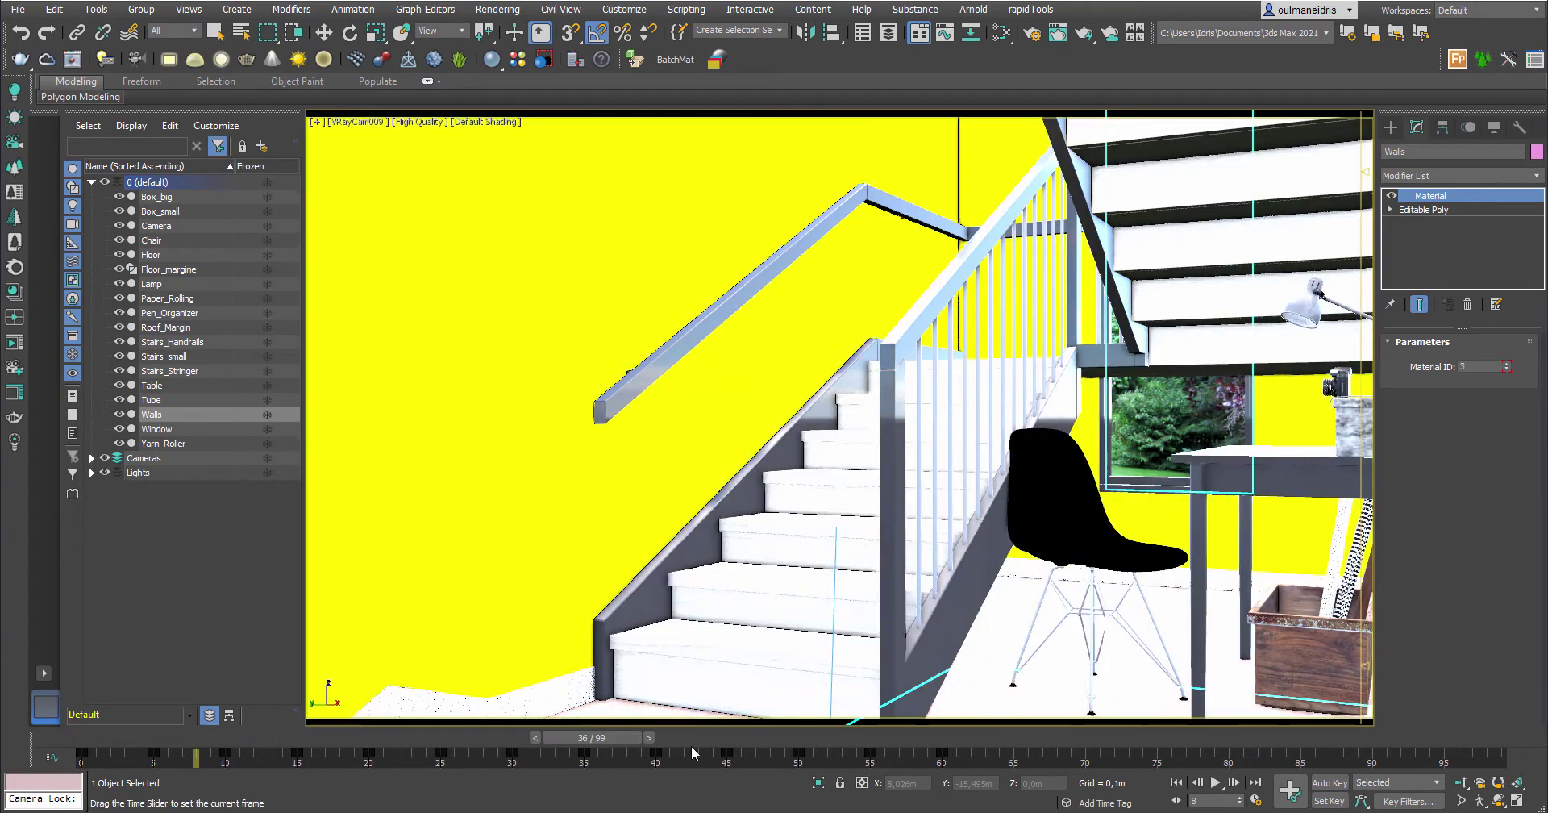
pyautogui.click(1017, 743)
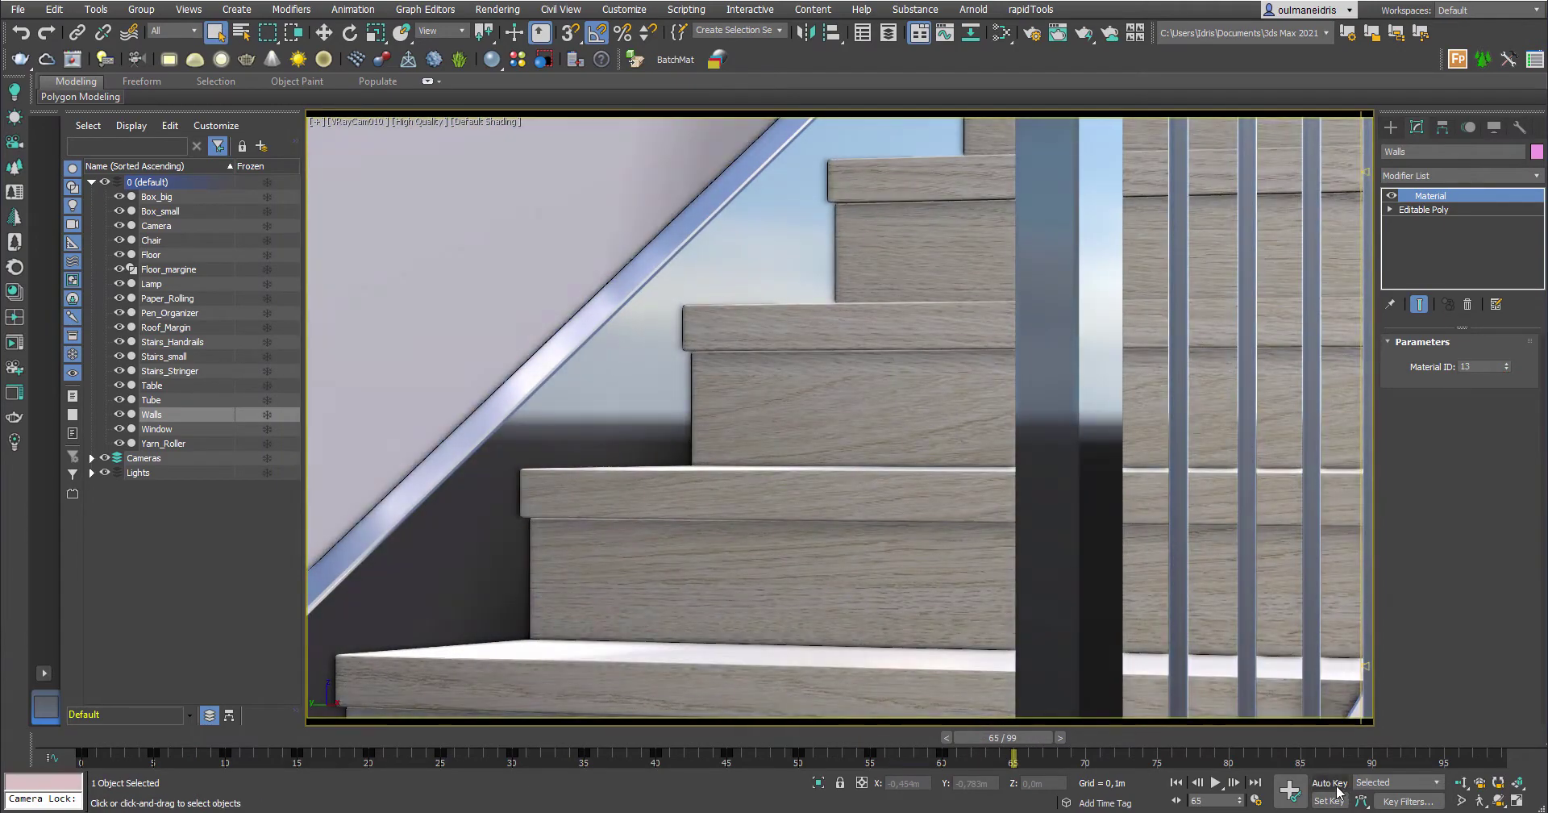
pyautogui.click(1329, 782)
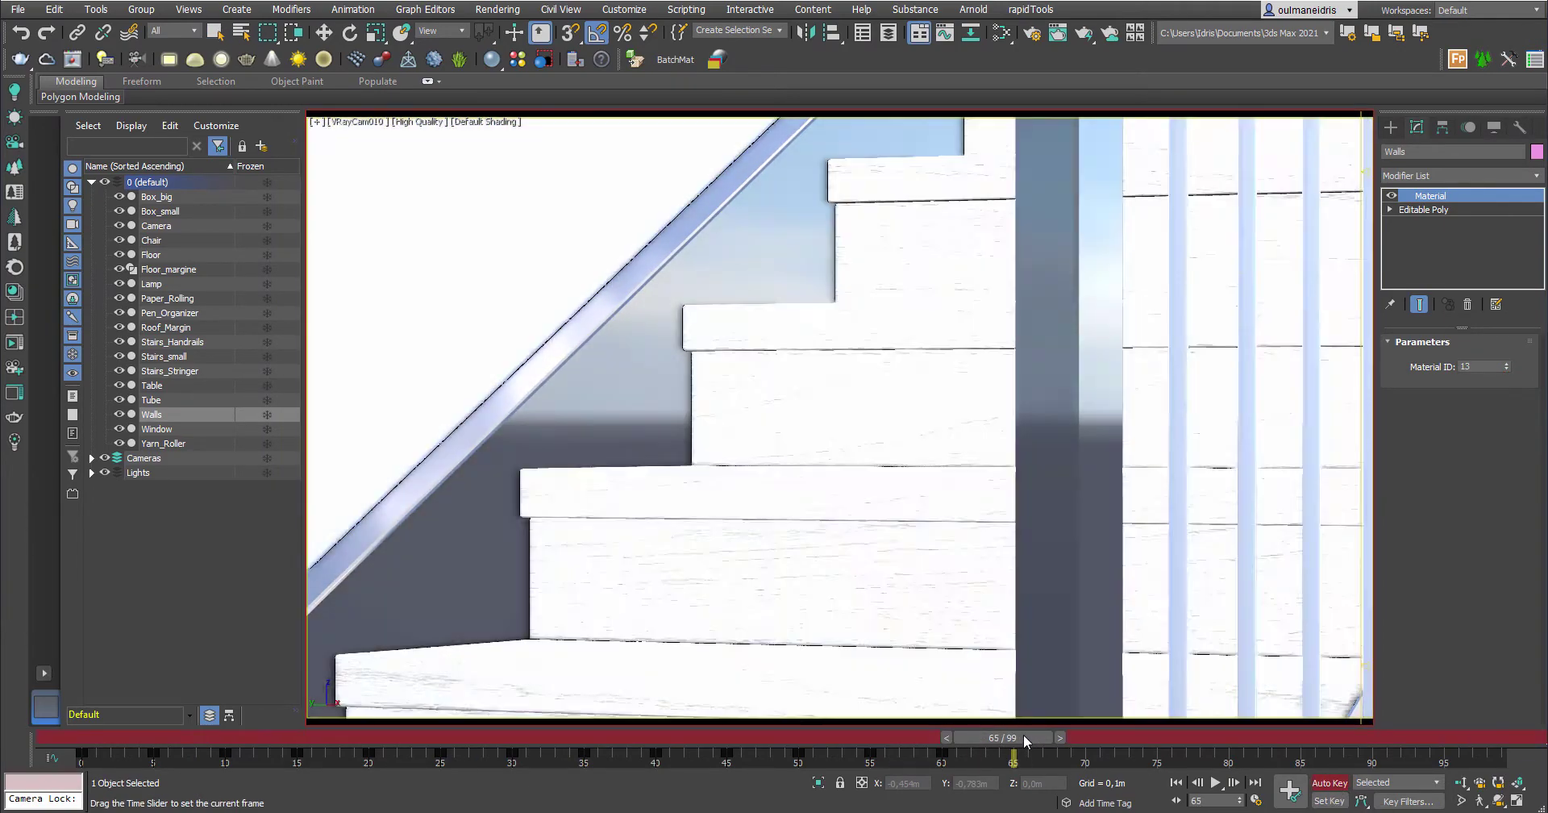
pyautogui.press('q')
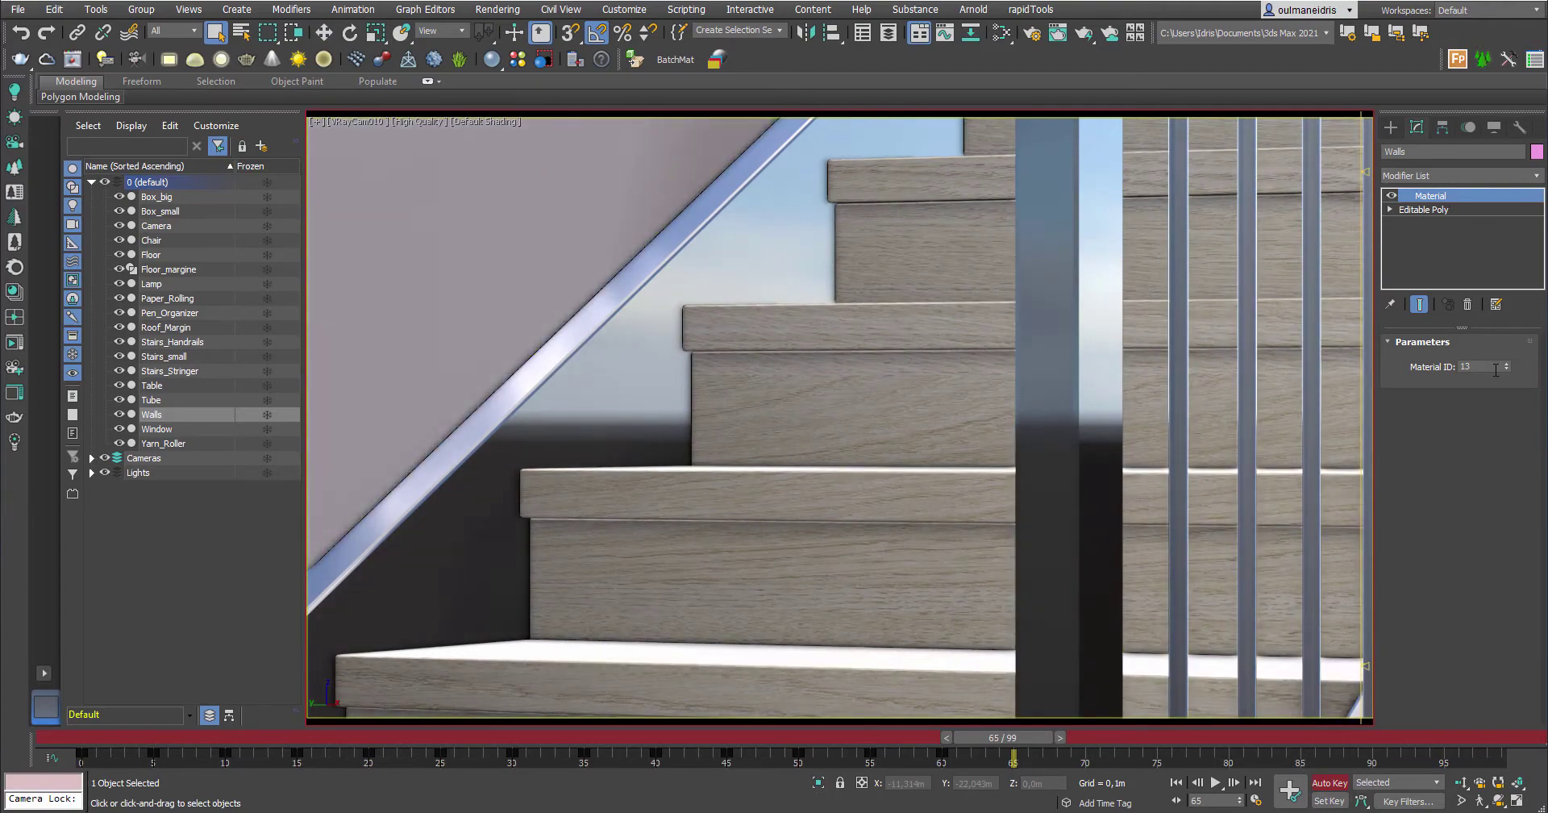
# Try wall Material IDs up to 19, settle on 13, then scrub back to frame 36
pyautogui.click(1505, 363)
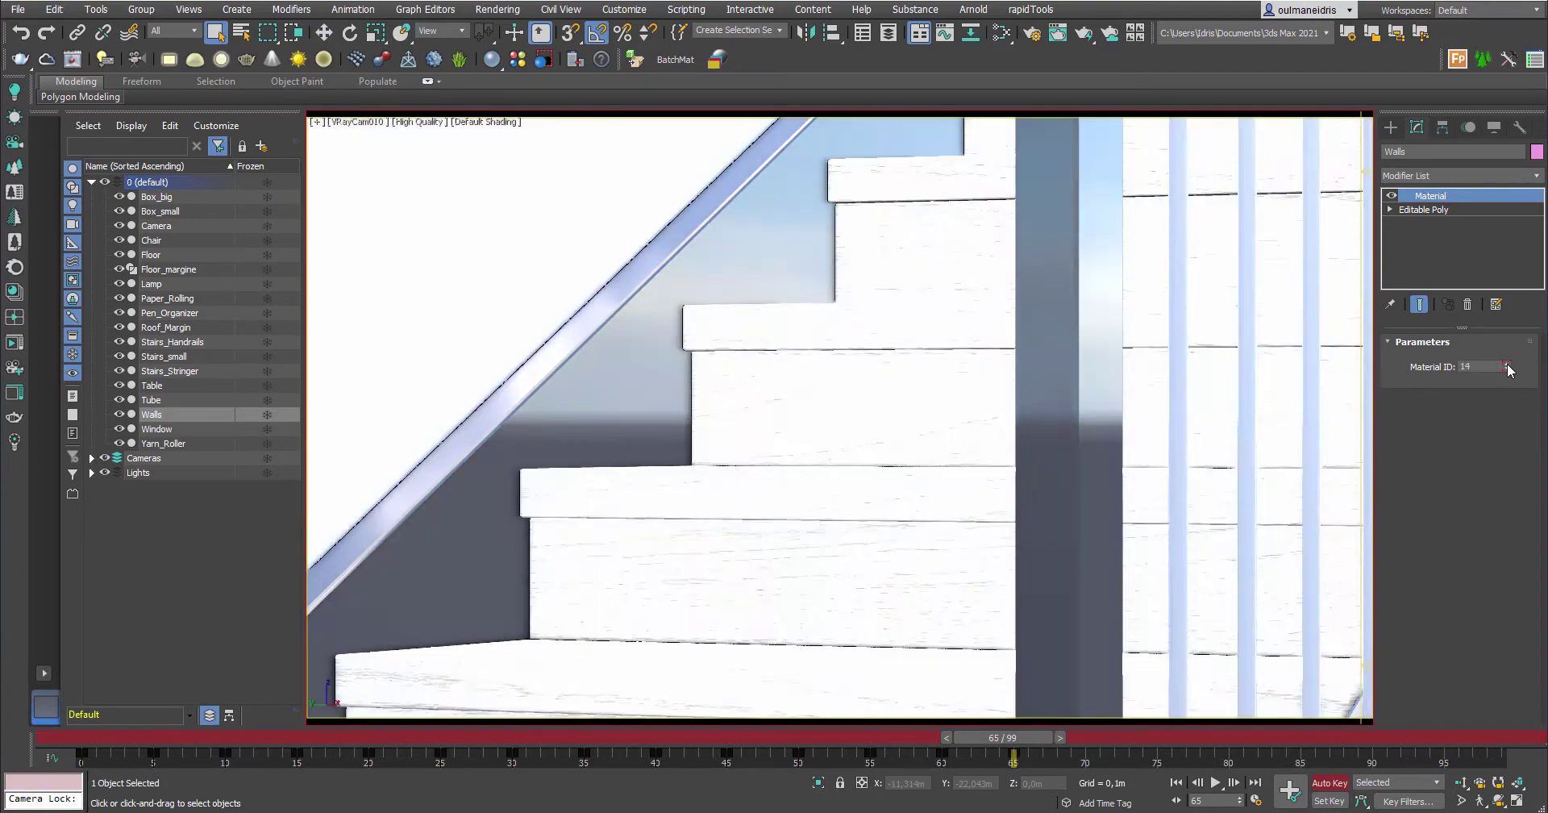
pyautogui.click(1506, 364)
pyautogui.click(1506, 363)
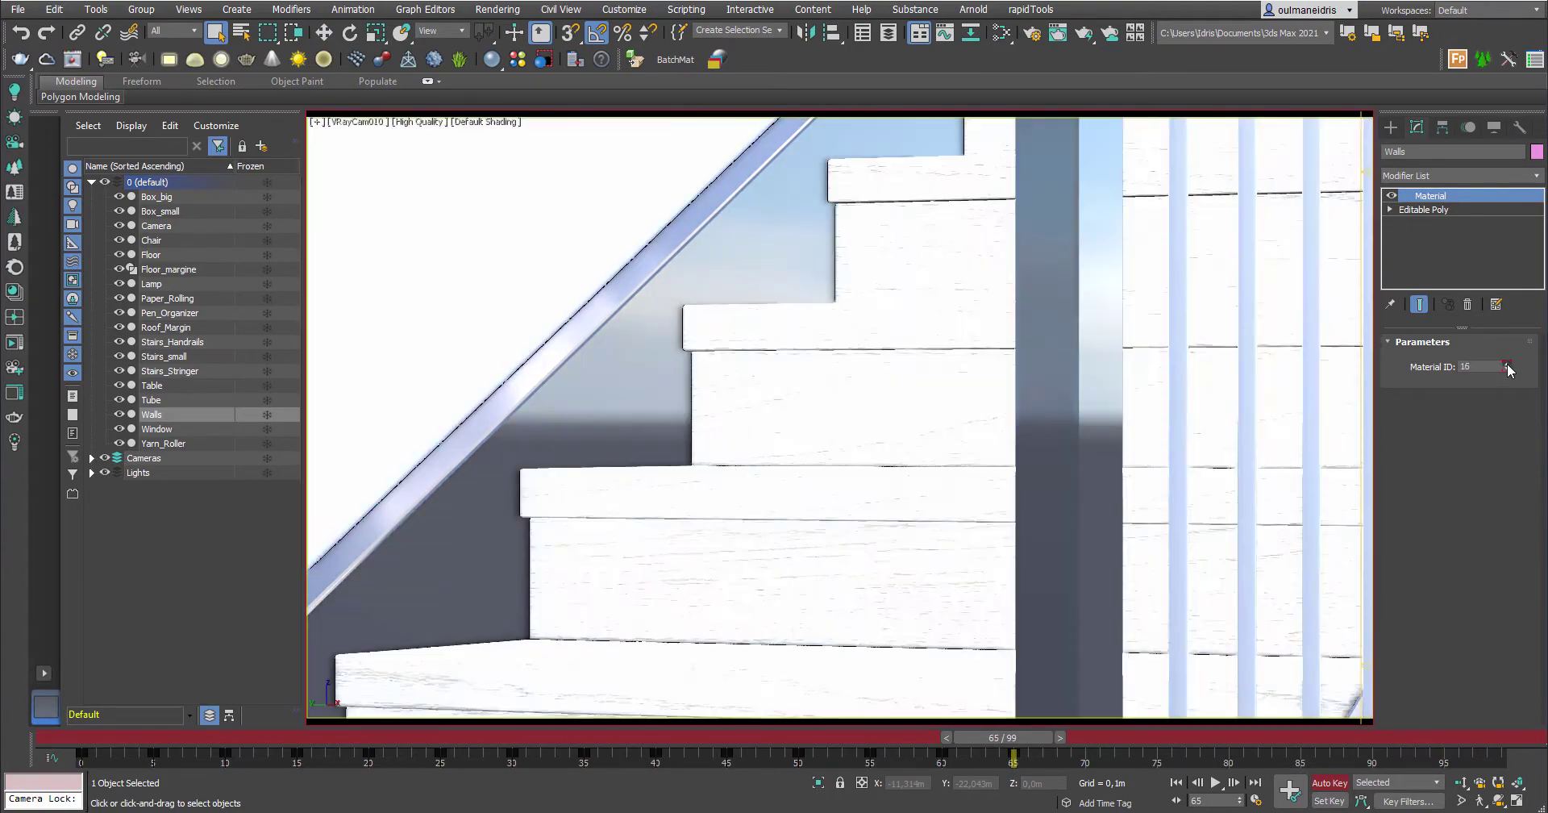
pyautogui.click(1506, 364)
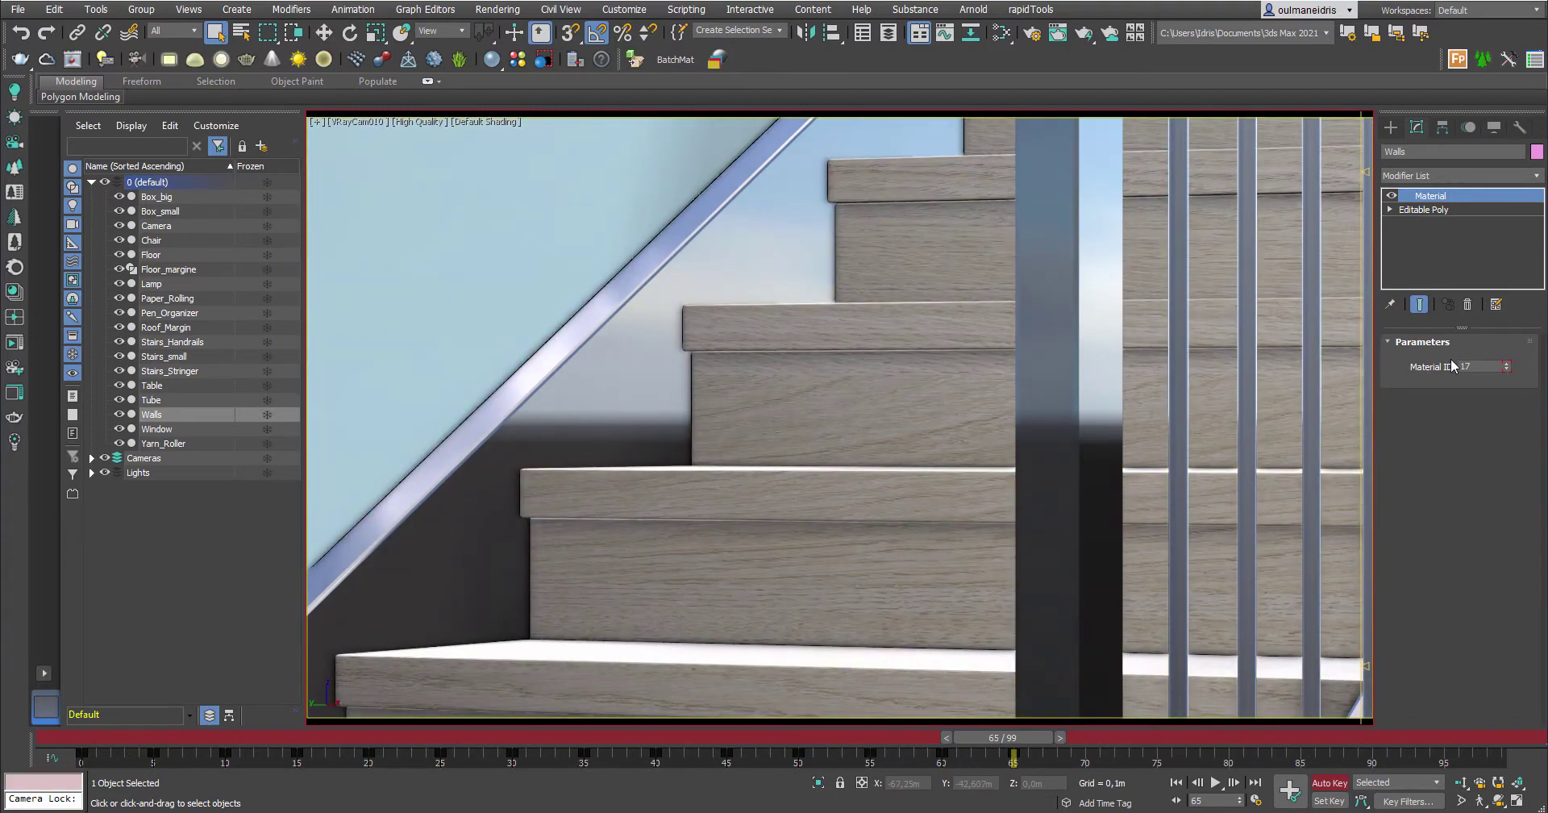
pyautogui.click(1505, 364)
pyautogui.click(1506, 364)
pyautogui.click(1506, 369)
pyautogui.click(1506, 369)
pyautogui.click(1505, 369)
pyautogui.click(1505, 369)
pyautogui.click(1506, 369)
pyautogui.click(1506, 369)
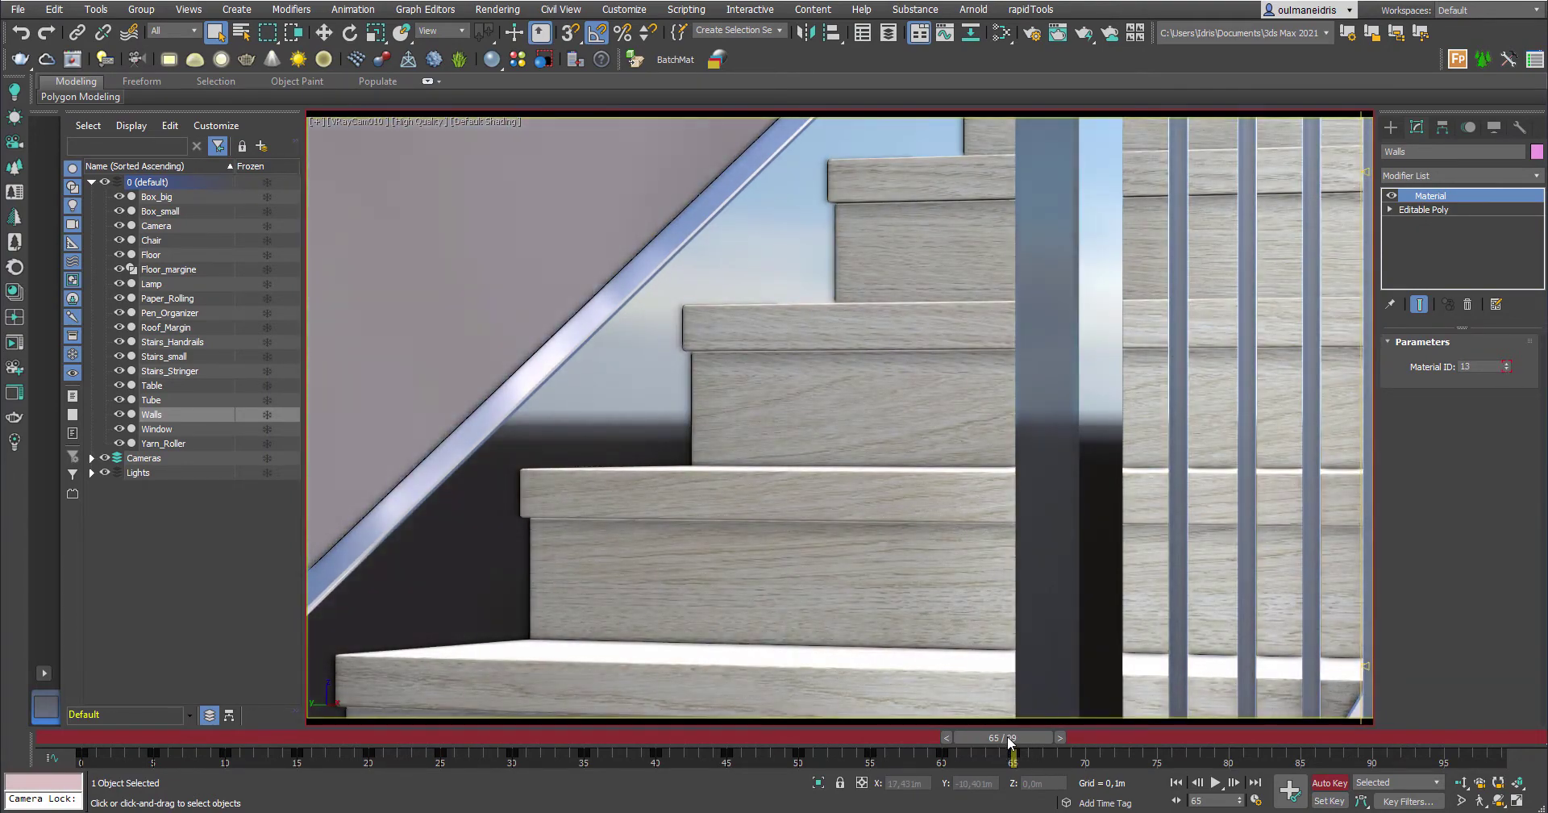
pyautogui.moveTo(1000, 755); pyautogui.dragTo(596, 755)
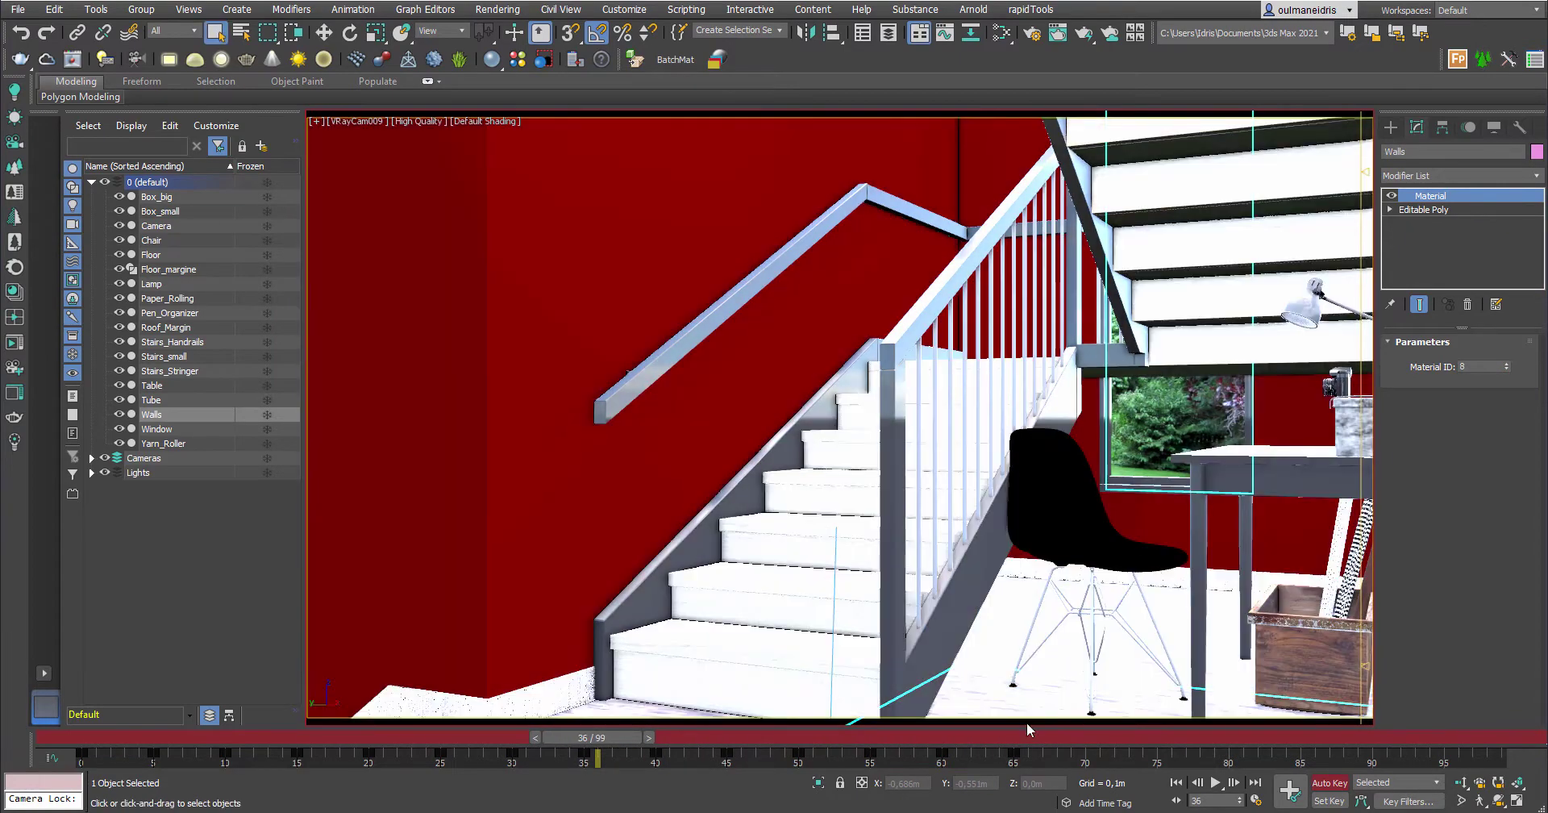
# Select Floor, step back to frame 34 and raise its Material ID from 10 to 14
pyautogui.click(151, 255)
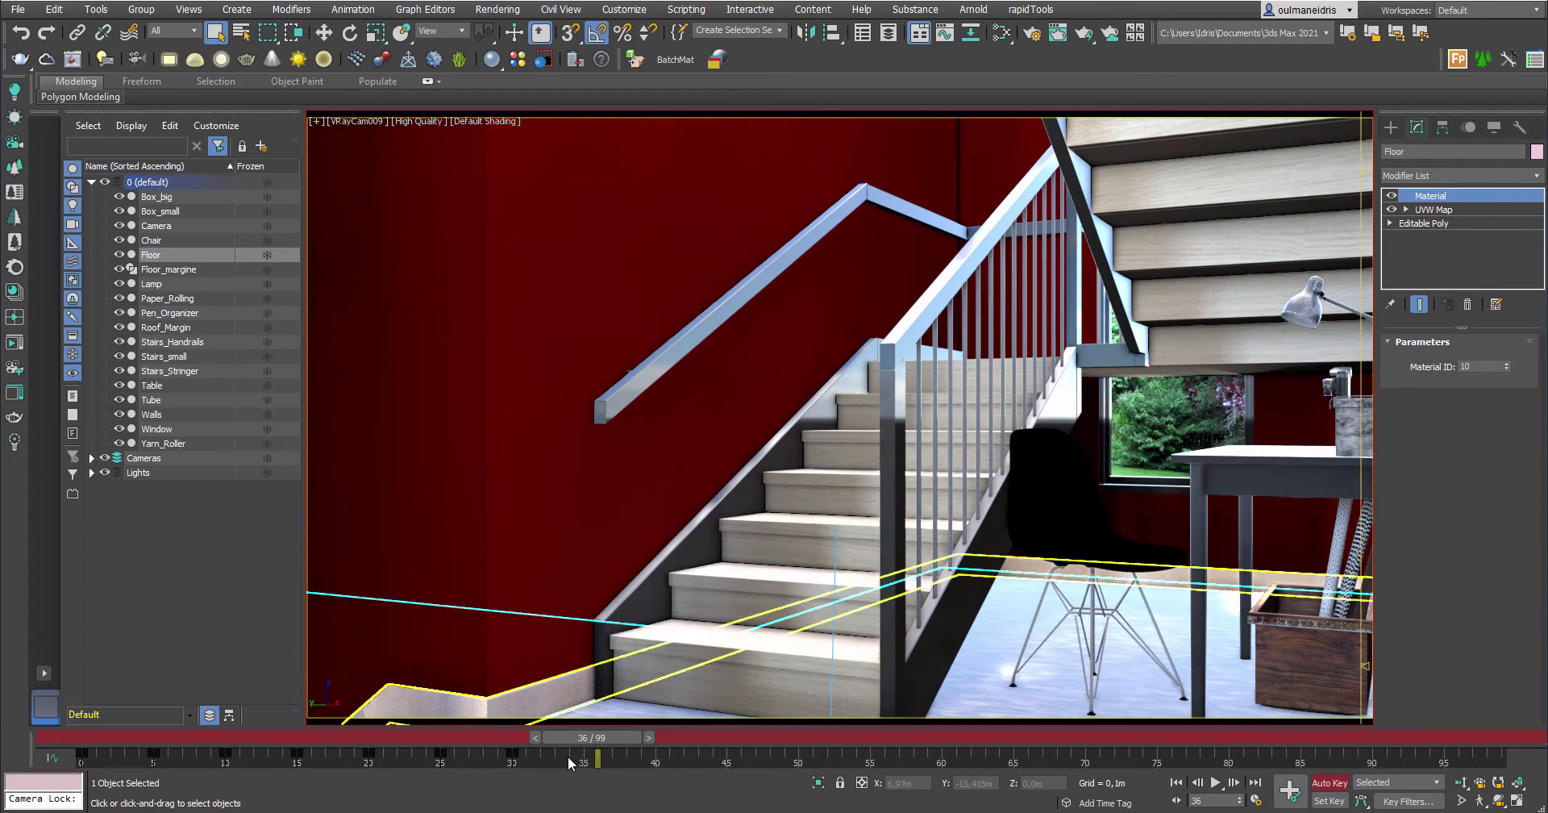
pyautogui.press(',')
pyautogui.press(',')
pyautogui.click(1506, 363)
pyautogui.click(1506, 364)
pyautogui.click(1506, 363)
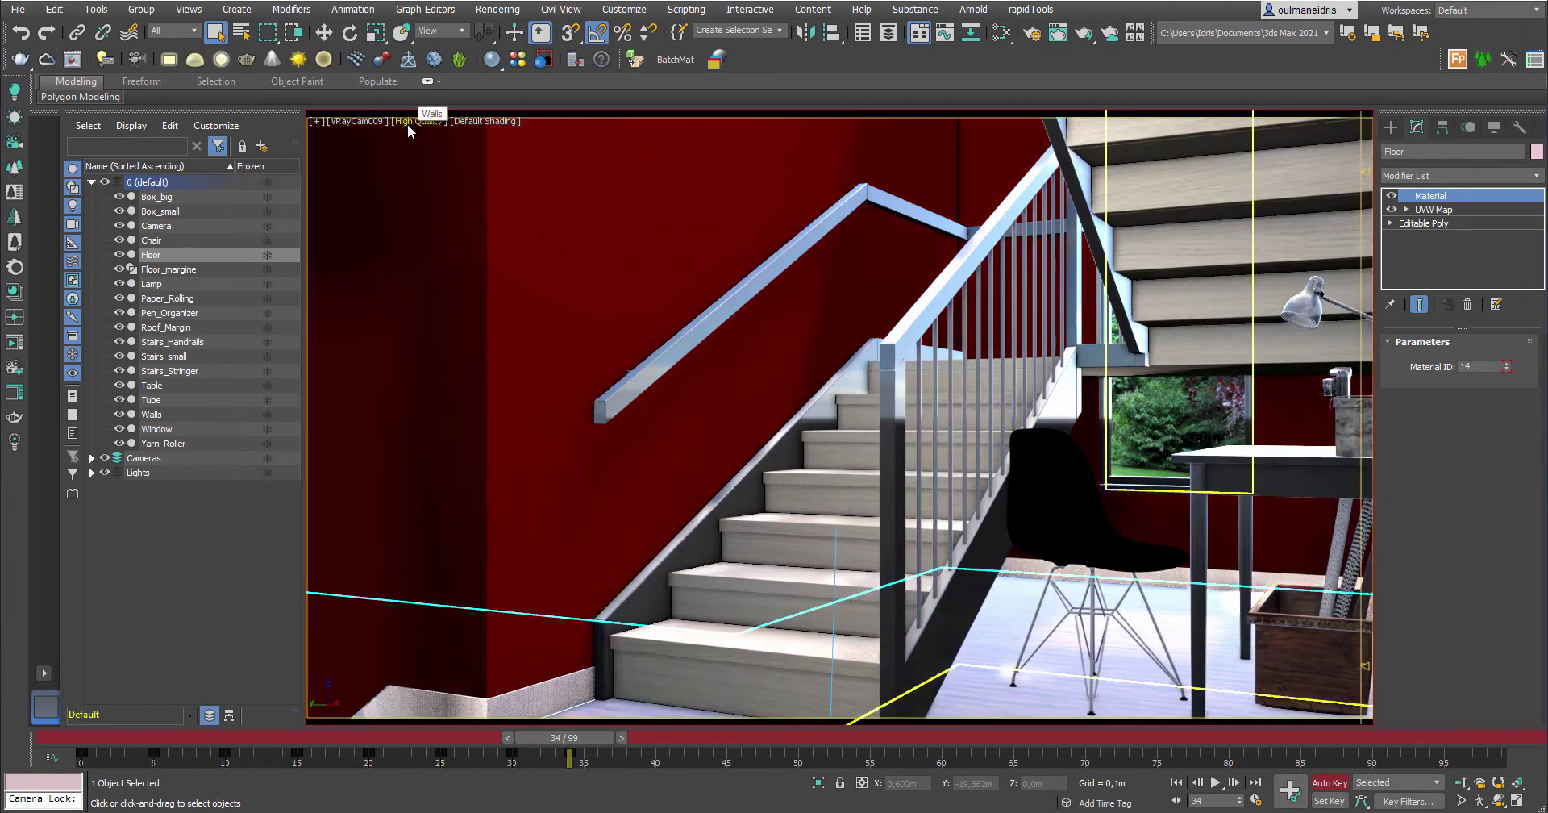
# Open the viewport's High Quality shading options and close them again
pyautogui.click(419, 121)
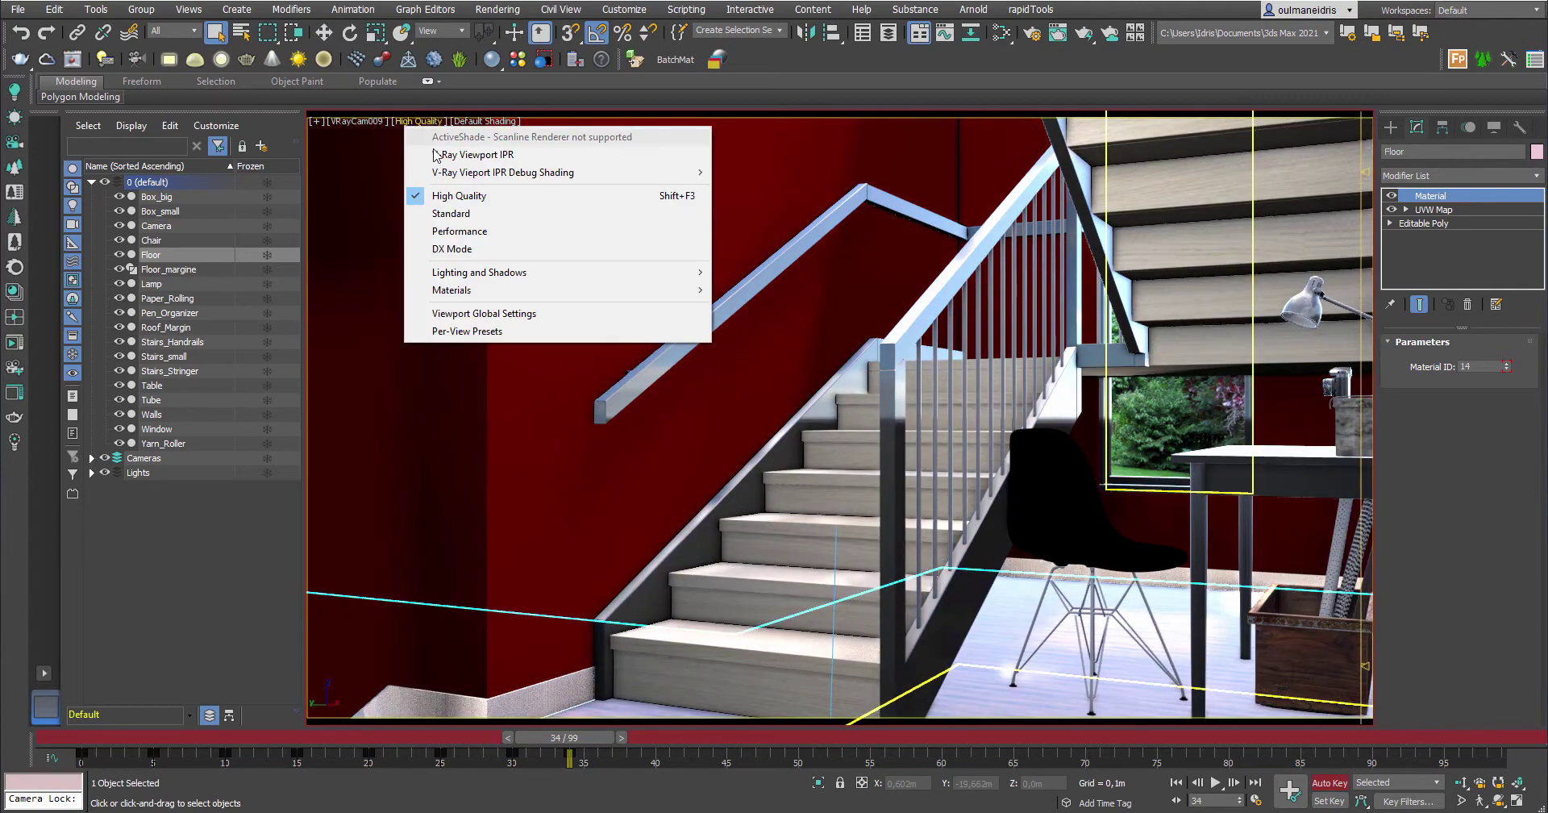
pyautogui.click(1513, 692)
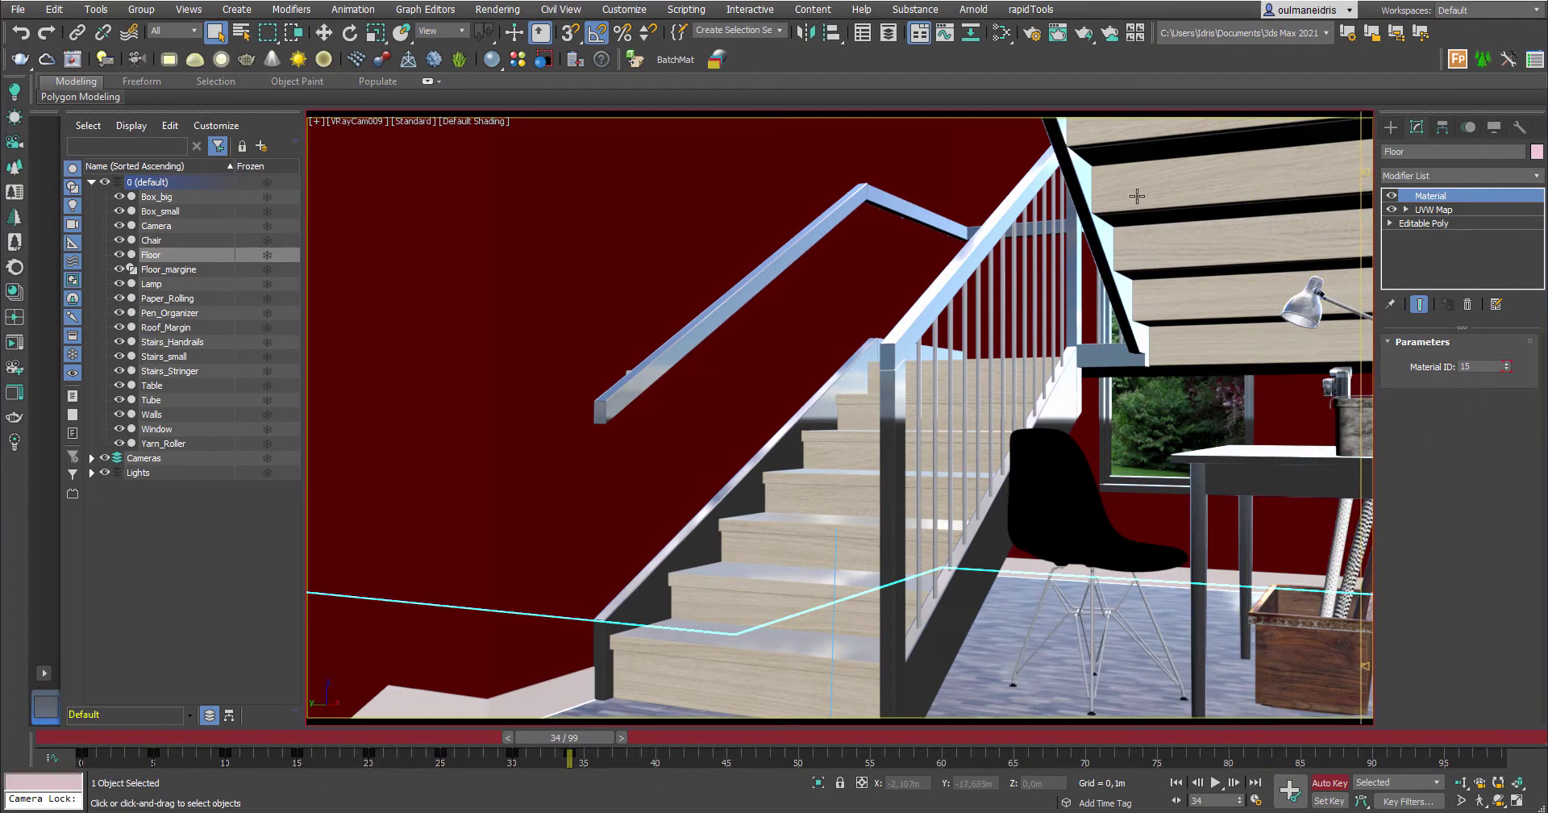
# Open the Slate Material Editor on the P_White material graph
pyautogui.click(1004, 33)
pyautogui.scroll(-3, 740, 427)
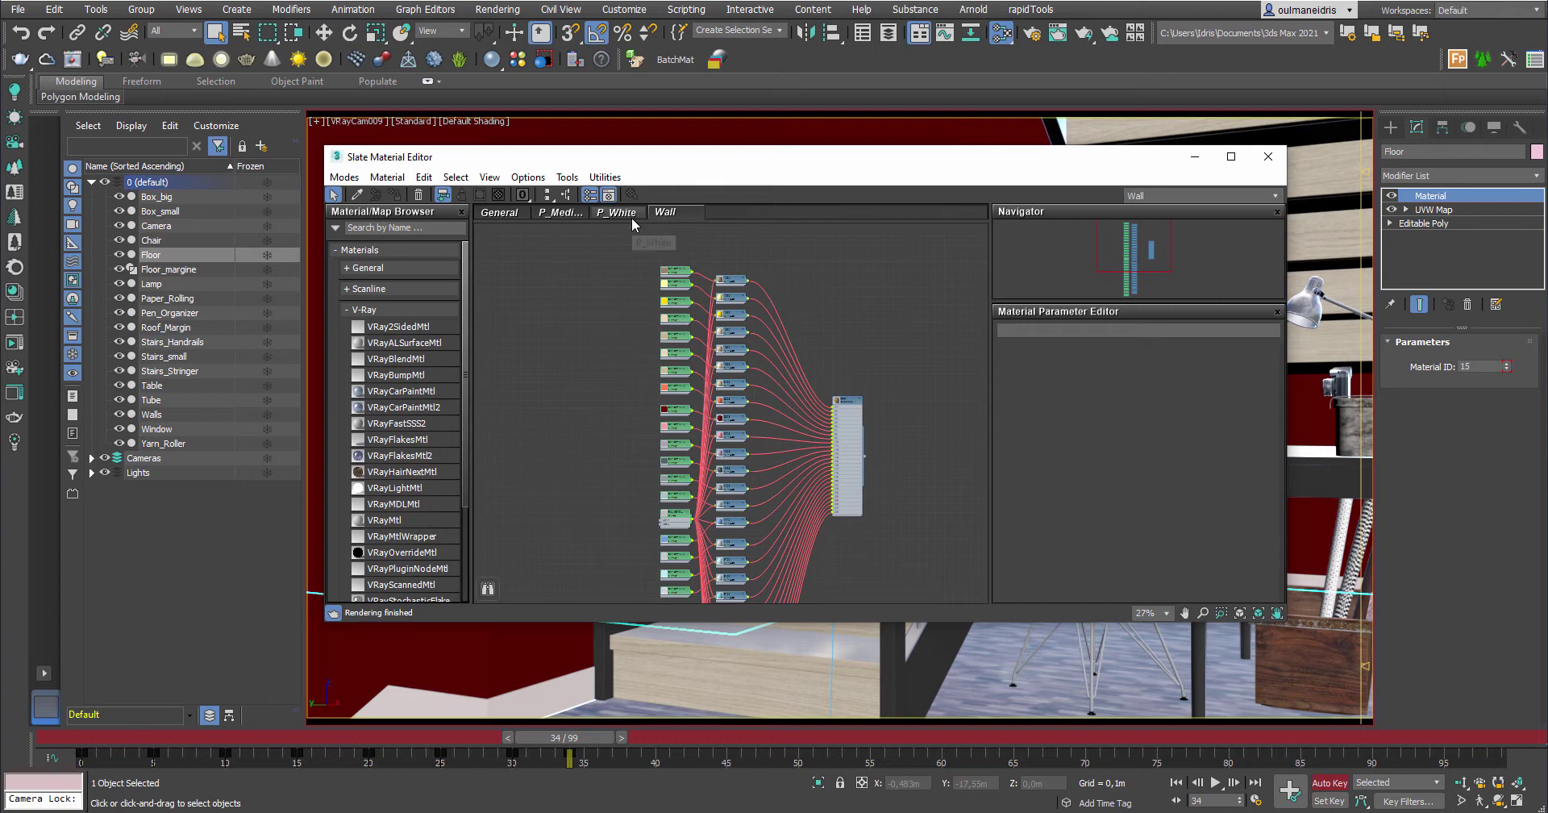
pyautogui.moveTo(653, 299); pyautogui.dragTo(616, 270, button='middle')
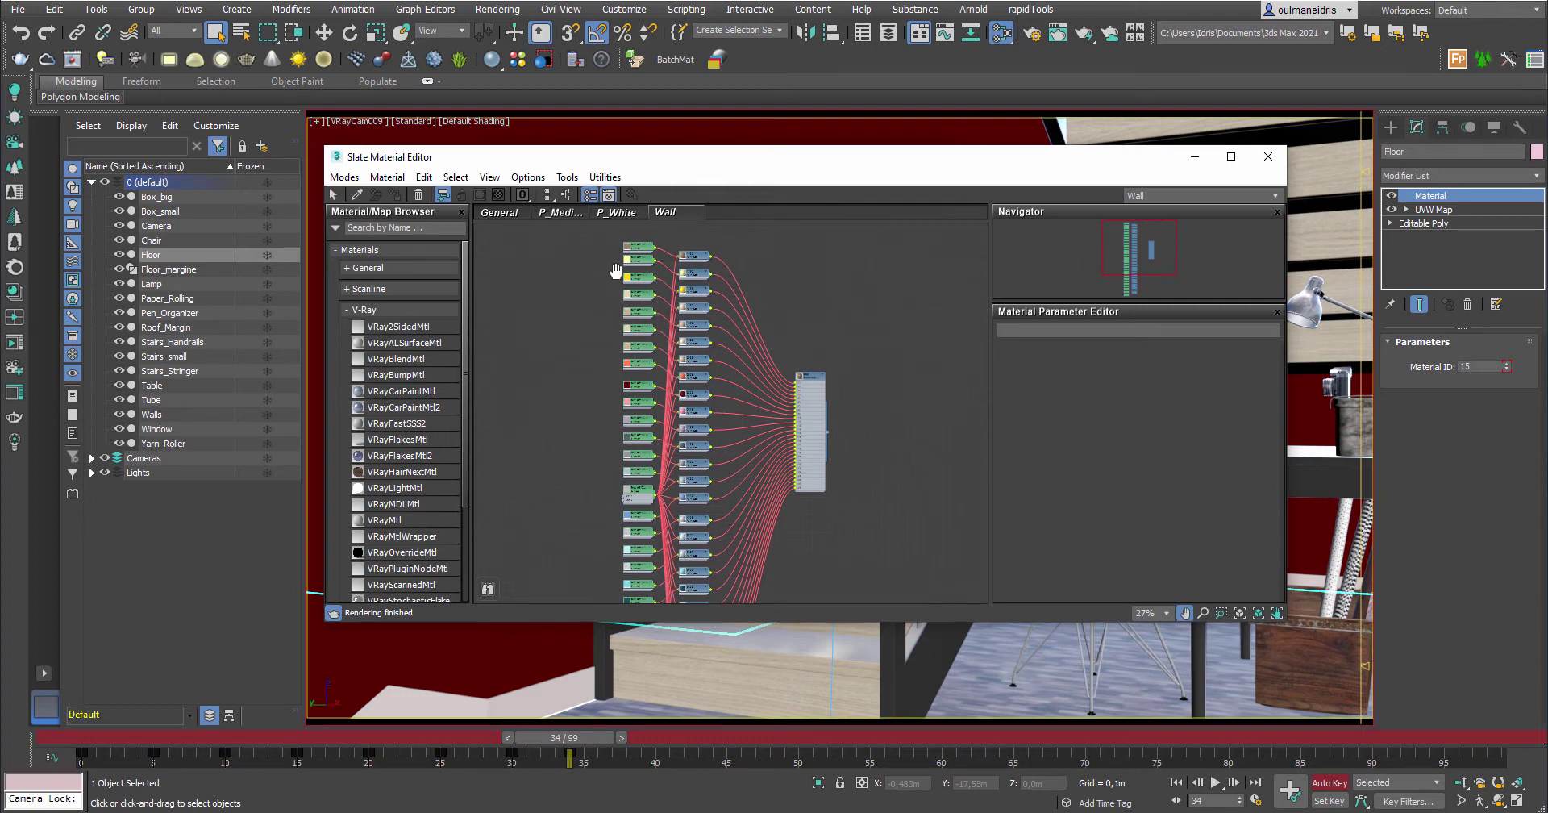
pyautogui.click(615, 212)
# Navigate to the 3_WF-WH_diffuse bitmap node and select the folder part of its path
pyautogui.moveTo(732, 472); pyautogui.dragTo(715, 508, button='middle')
pyautogui.scroll(-10, 788, 560)
pyautogui.moveTo(788, 384); pyautogui.dragTo(758, 342, button='middle')
pyautogui.scroll(8, 774, 339)
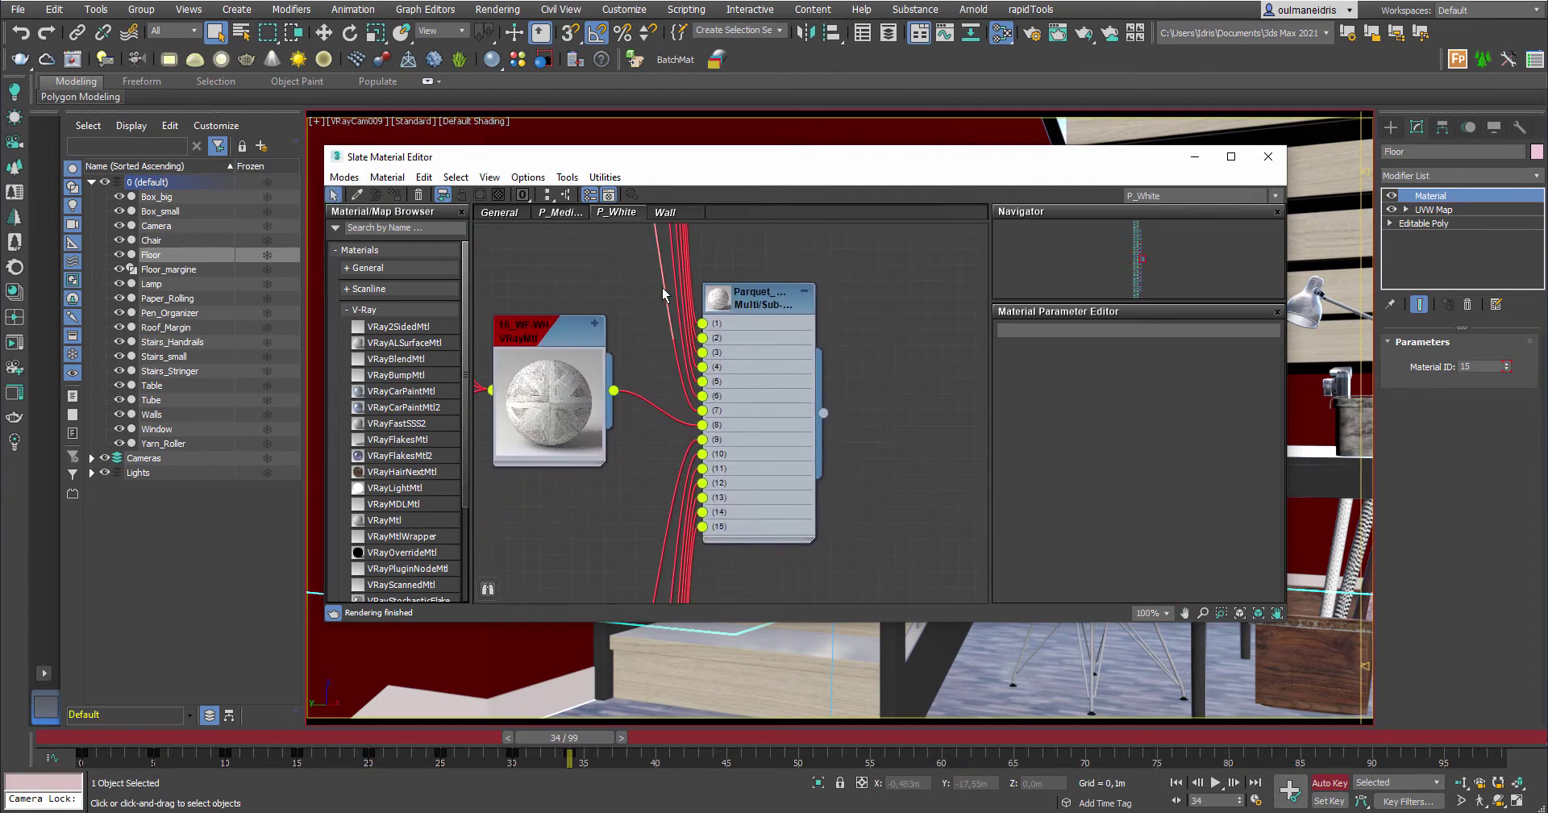
pyautogui.moveTo(755, 311); pyautogui.dragTo(868, 411, button='middle')
pyautogui.scroll(-10, 863, 419)
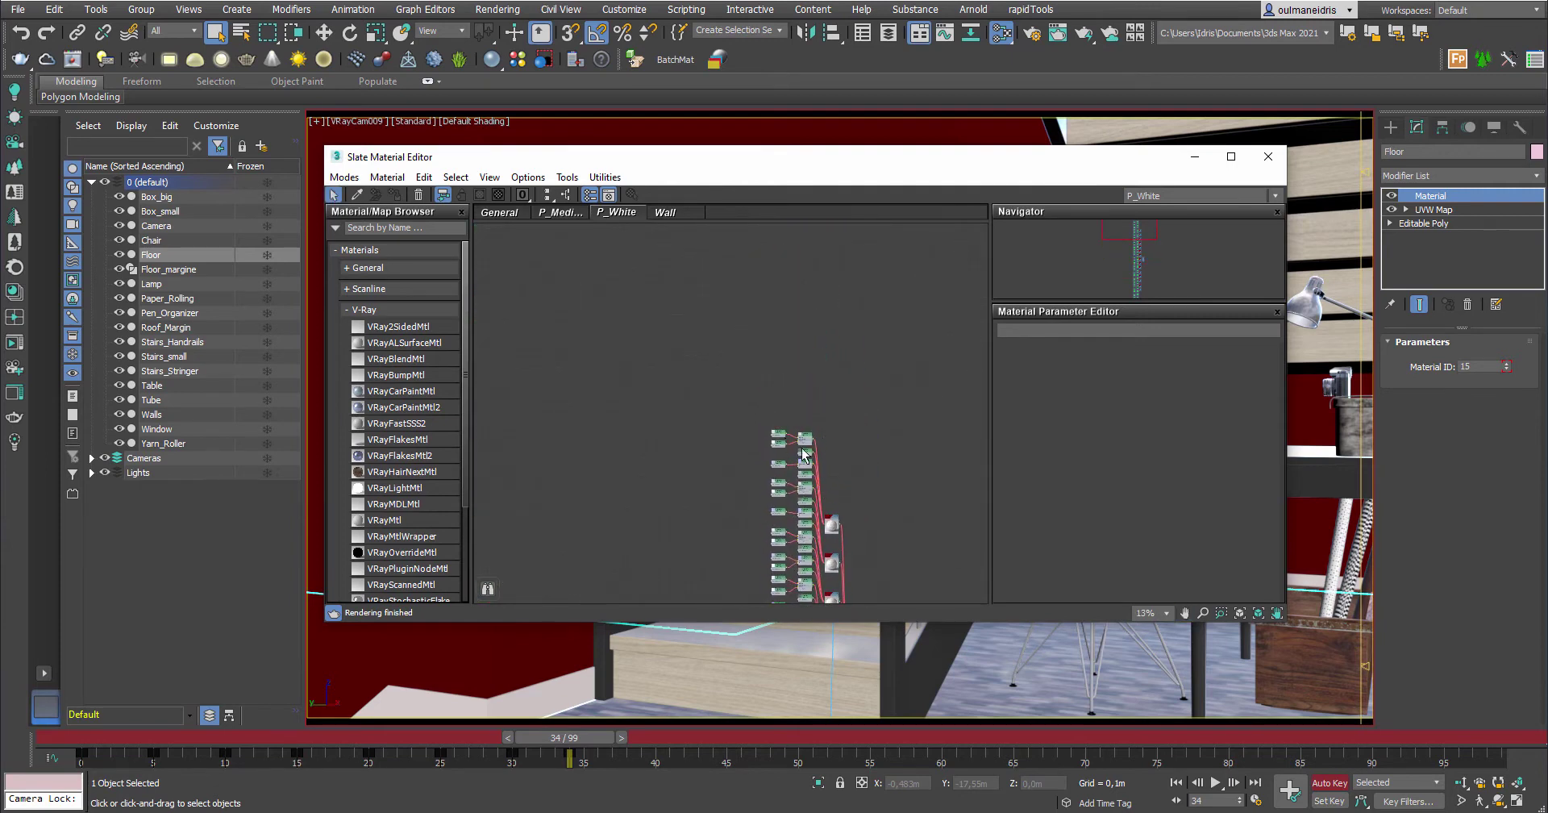
pyautogui.scroll(10, 811, 370)
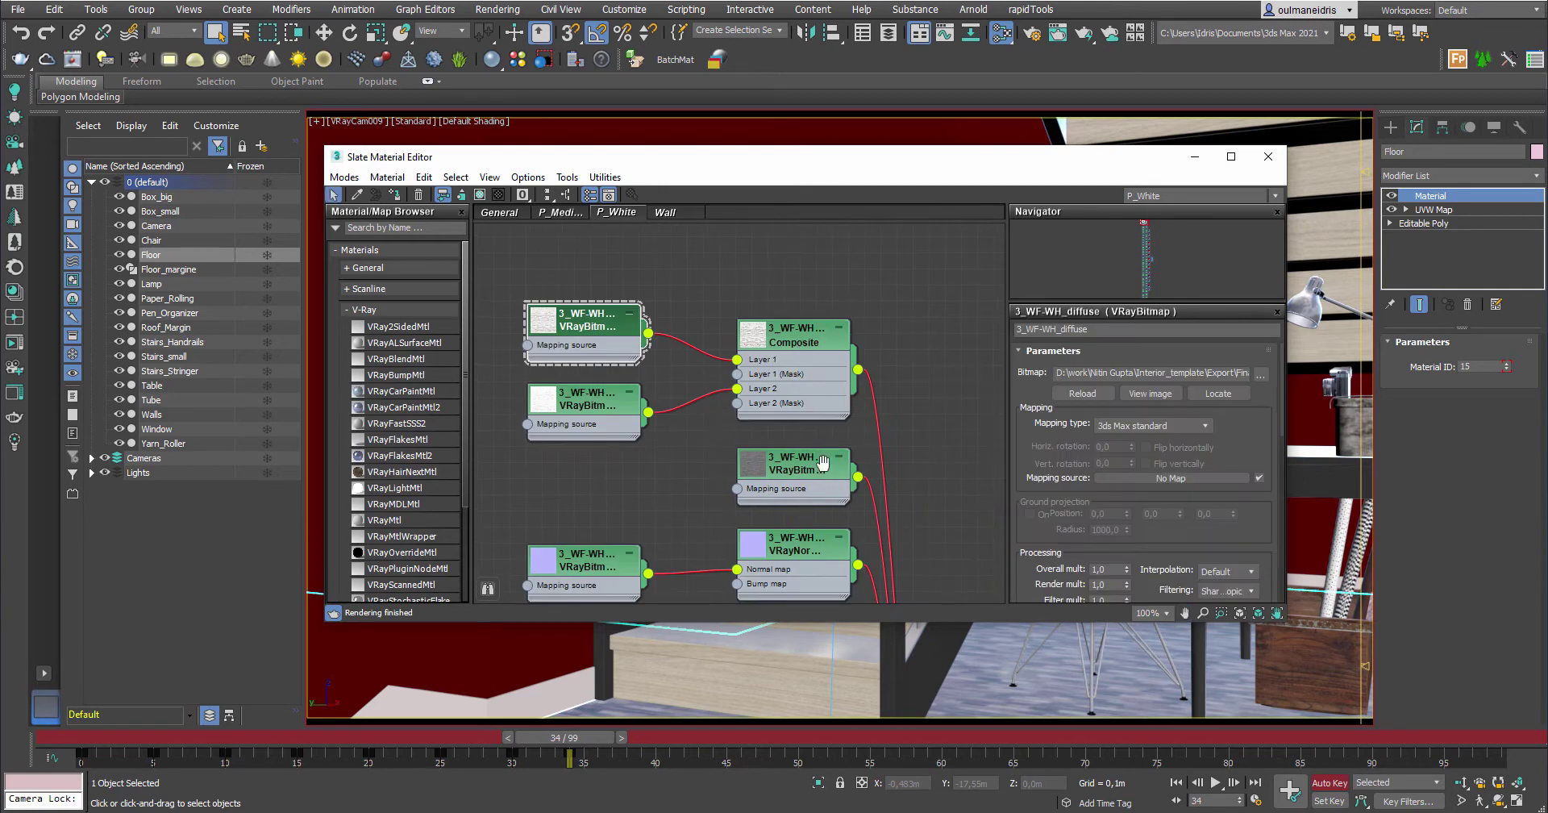
pyautogui.scroll(-2, 816, 451)
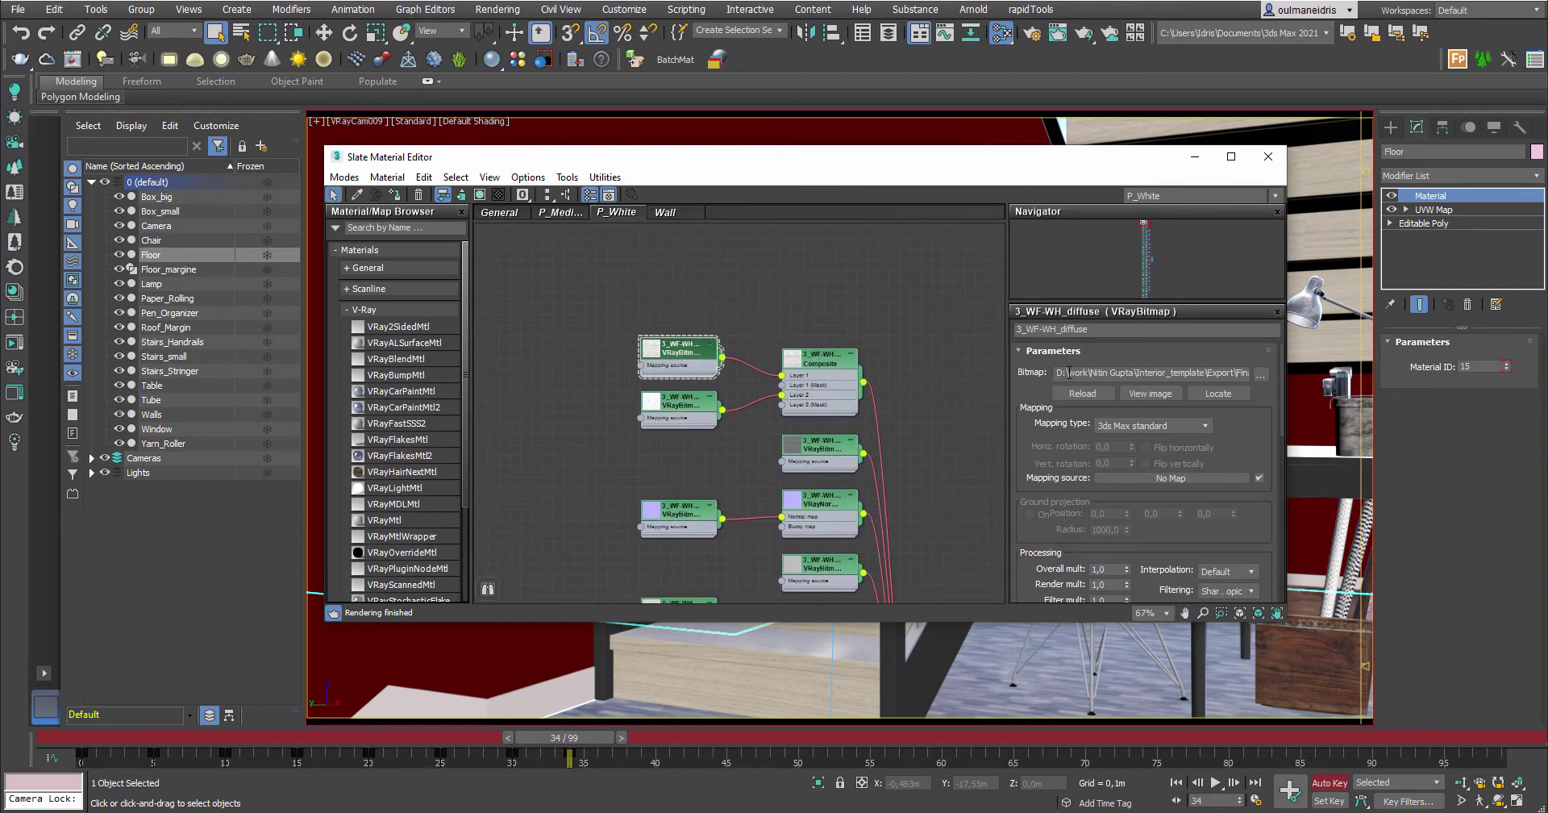
pyautogui.moveTo(1065, 374); pyautogui.dragTo(1209, 391)
# Browse for a replacement bitmap image, then close the chooser without picking a file
pyautogui.click(1261, 374)
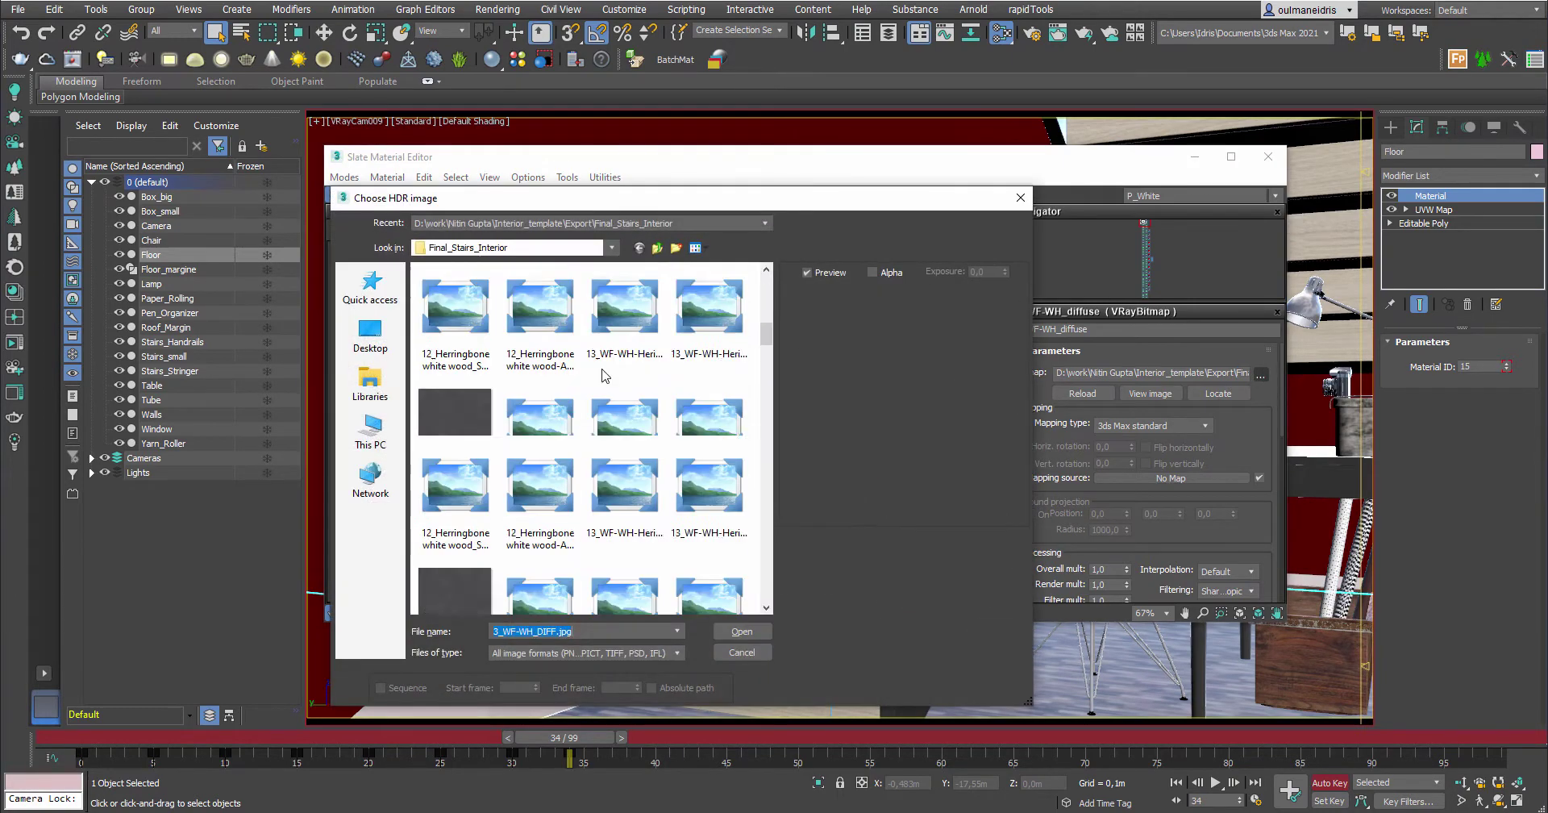
pyautogui.scroll(5, 620, 411)
pyautogui.scroll(-10, 643, 413)
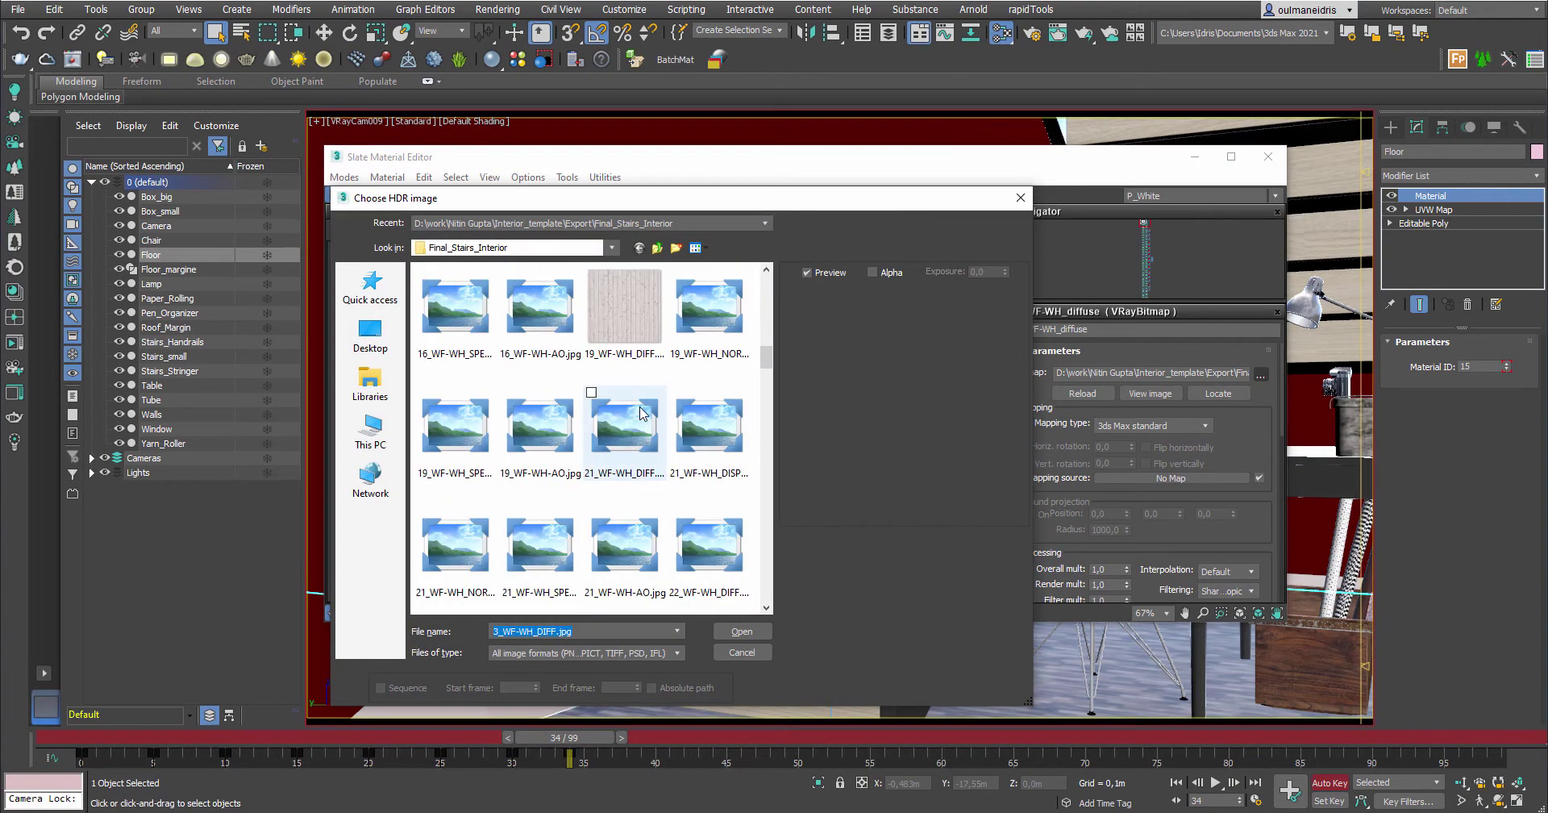
pyautogui.scroll(10, 642, 413)
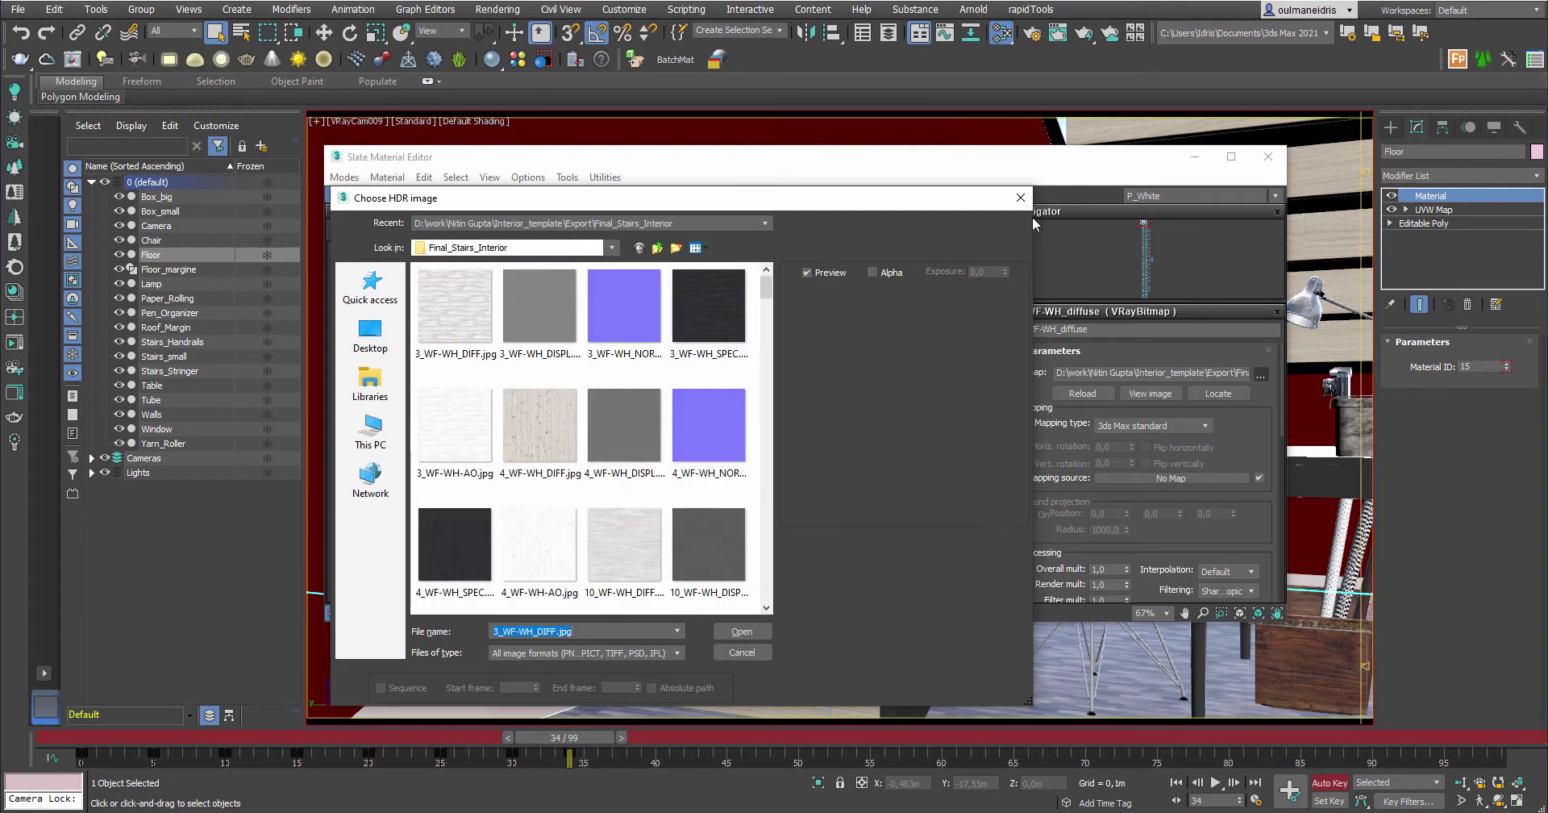
pyautogui.click(1019, 197)
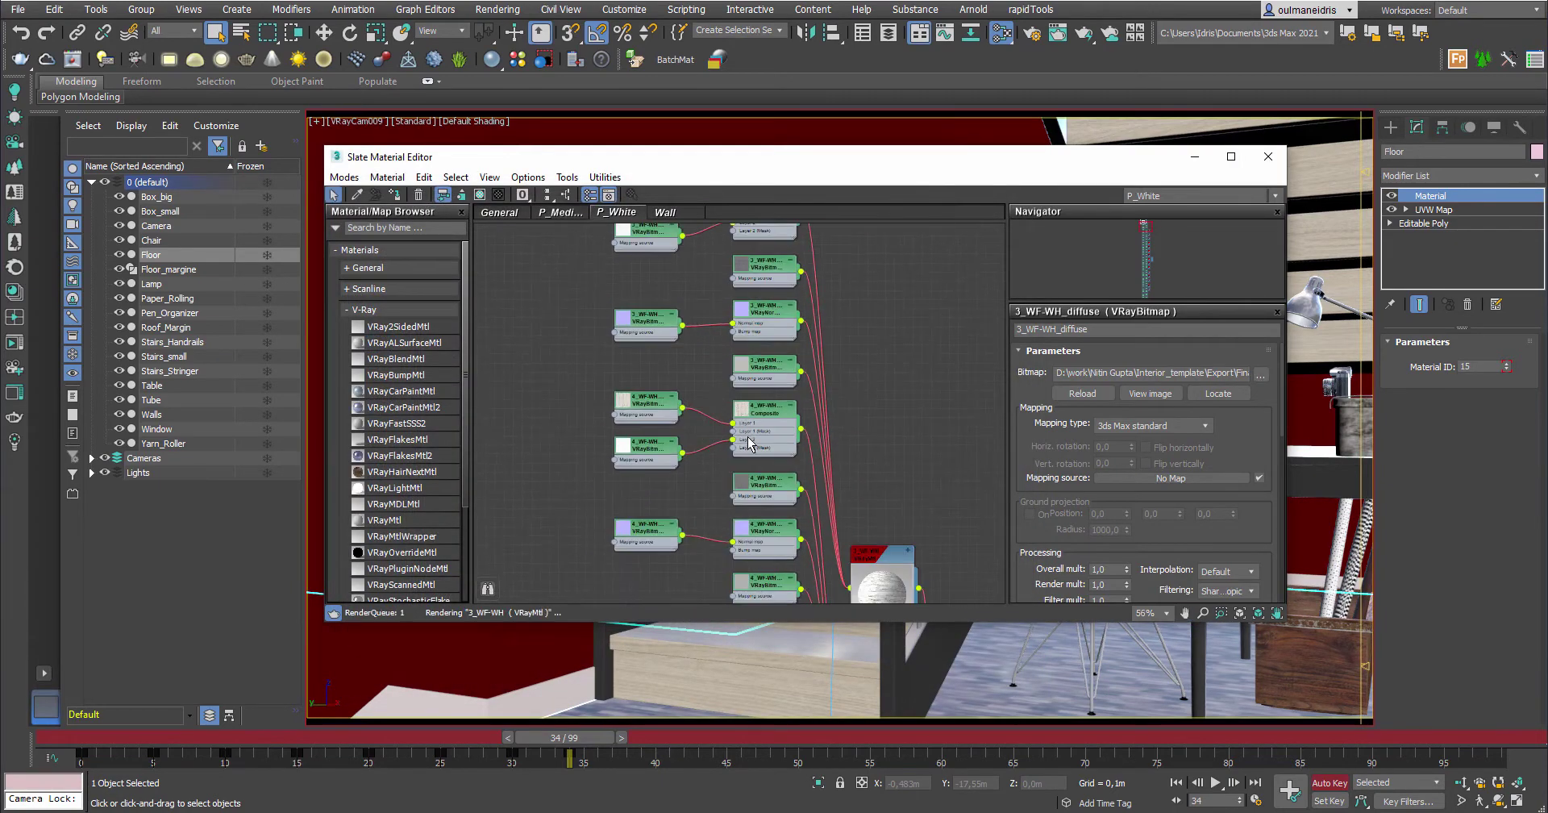
# Zoom and pan to frame the two 3_WF-WH bitmaps and their Composite node
pyautogui.moveTo(732, 333); pyautogui.dragTo(738, 476, button='middle')
pyautogui.scroll(3, 692, 341)
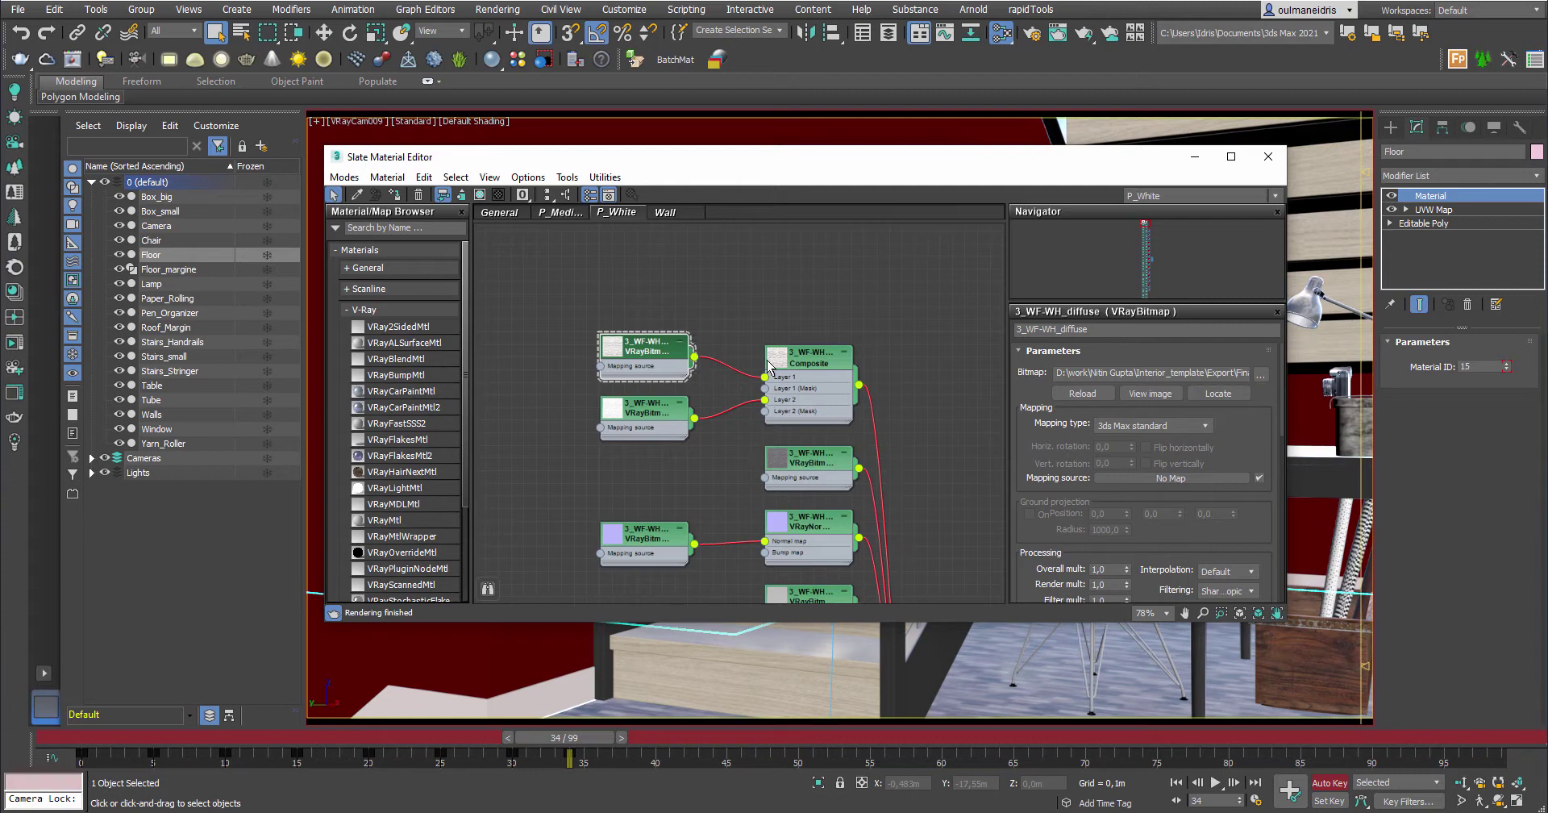
pyautogui.moveTo(785, 458); pyautogui.dragTo(756, 382, button='middle')
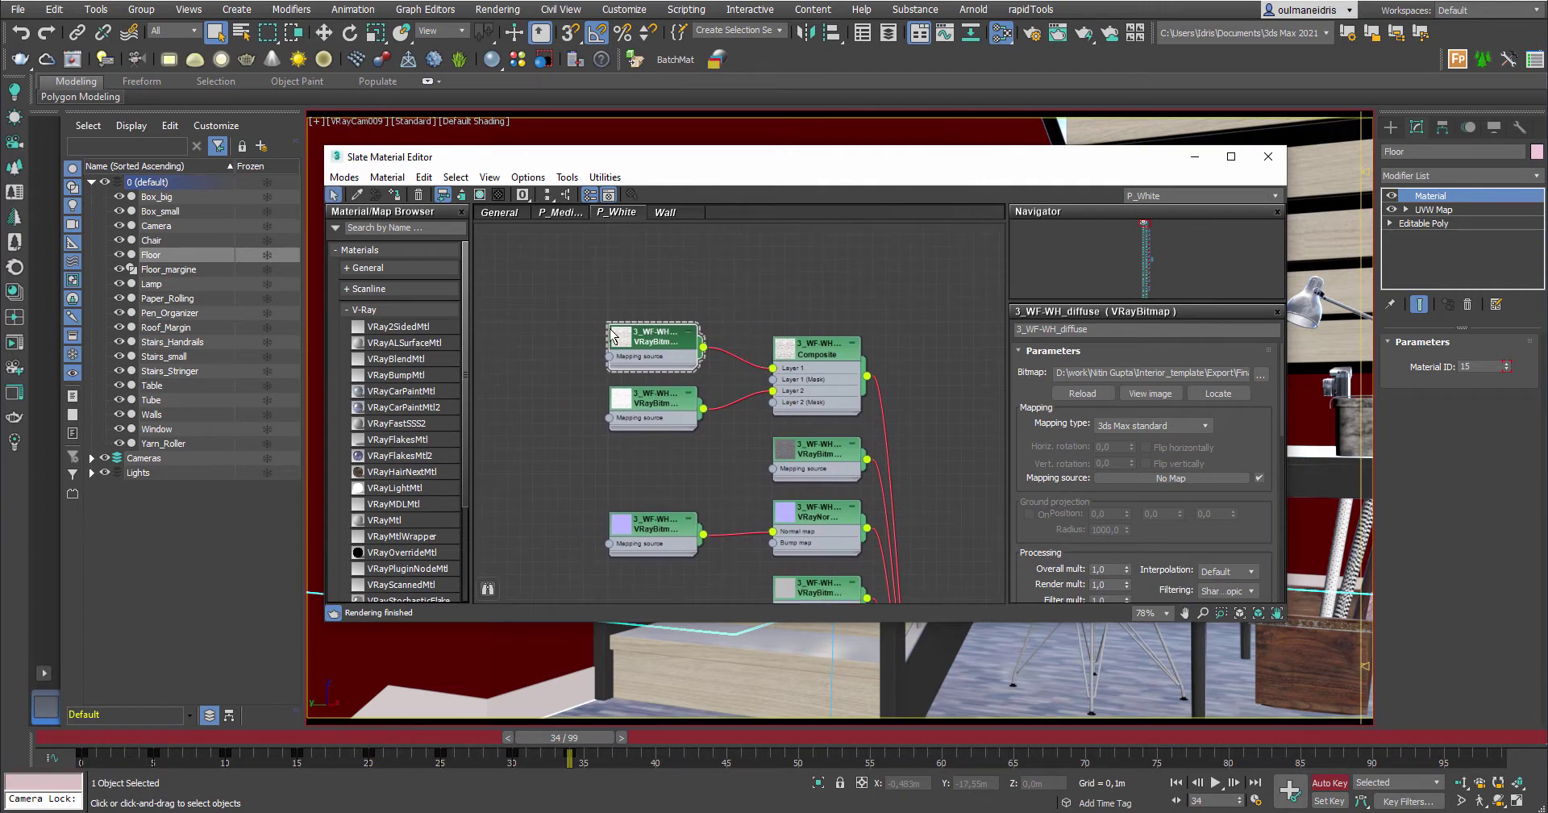
pyautogui.moveTo(829, 376); pyautogui.dragTo(798, 341, button='middle')
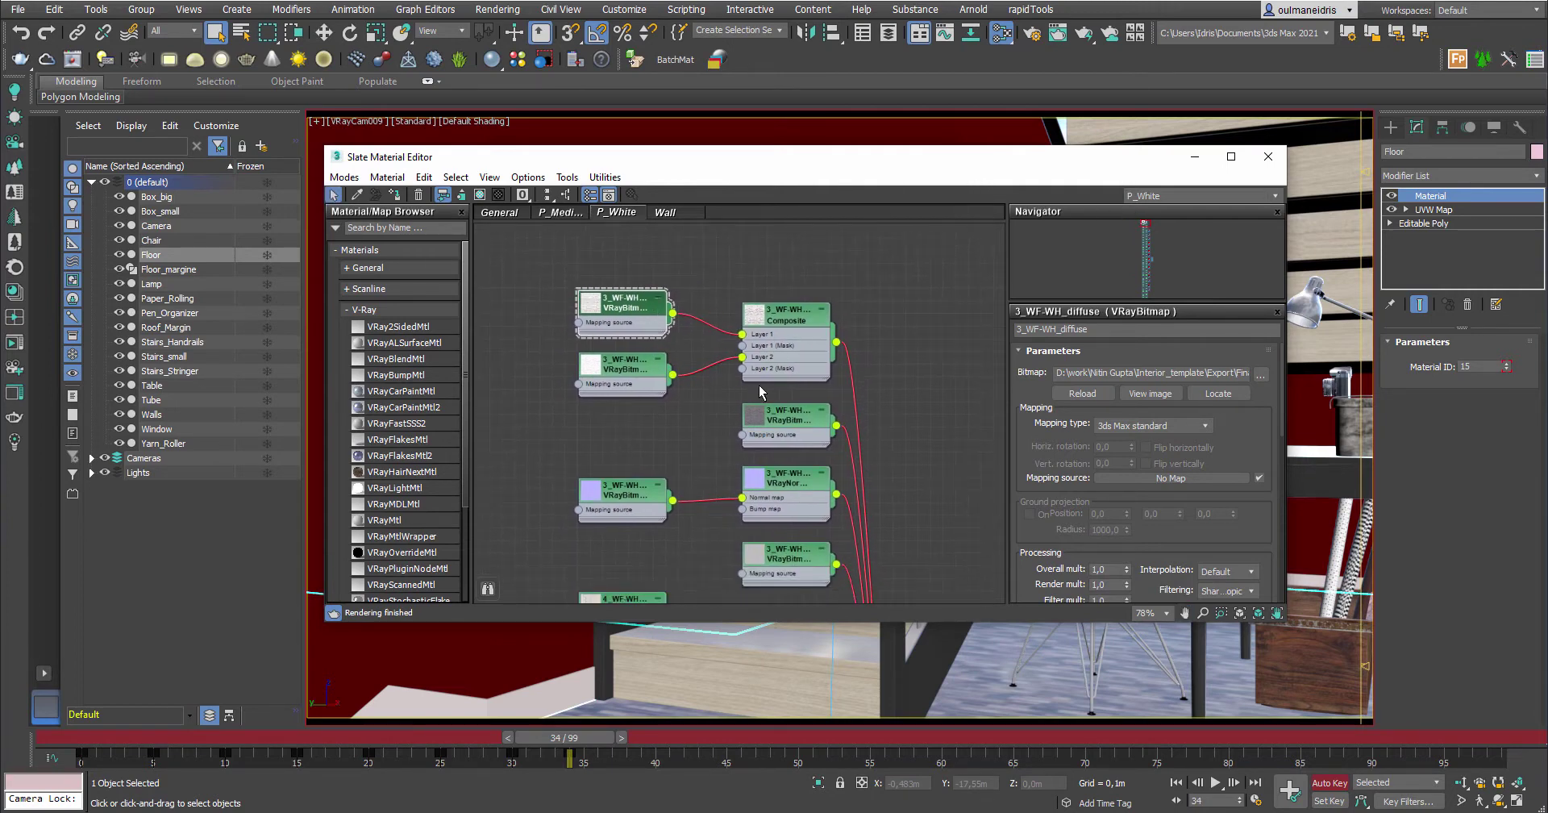
pyautogui.moveTo(692, 379)
pyautogui.mouseDown(button='middle')
pyautogui.moveTo(700, 308)
pyautogui.moveTo(698, 383)
pyautogui.mouseUp(button='middle')
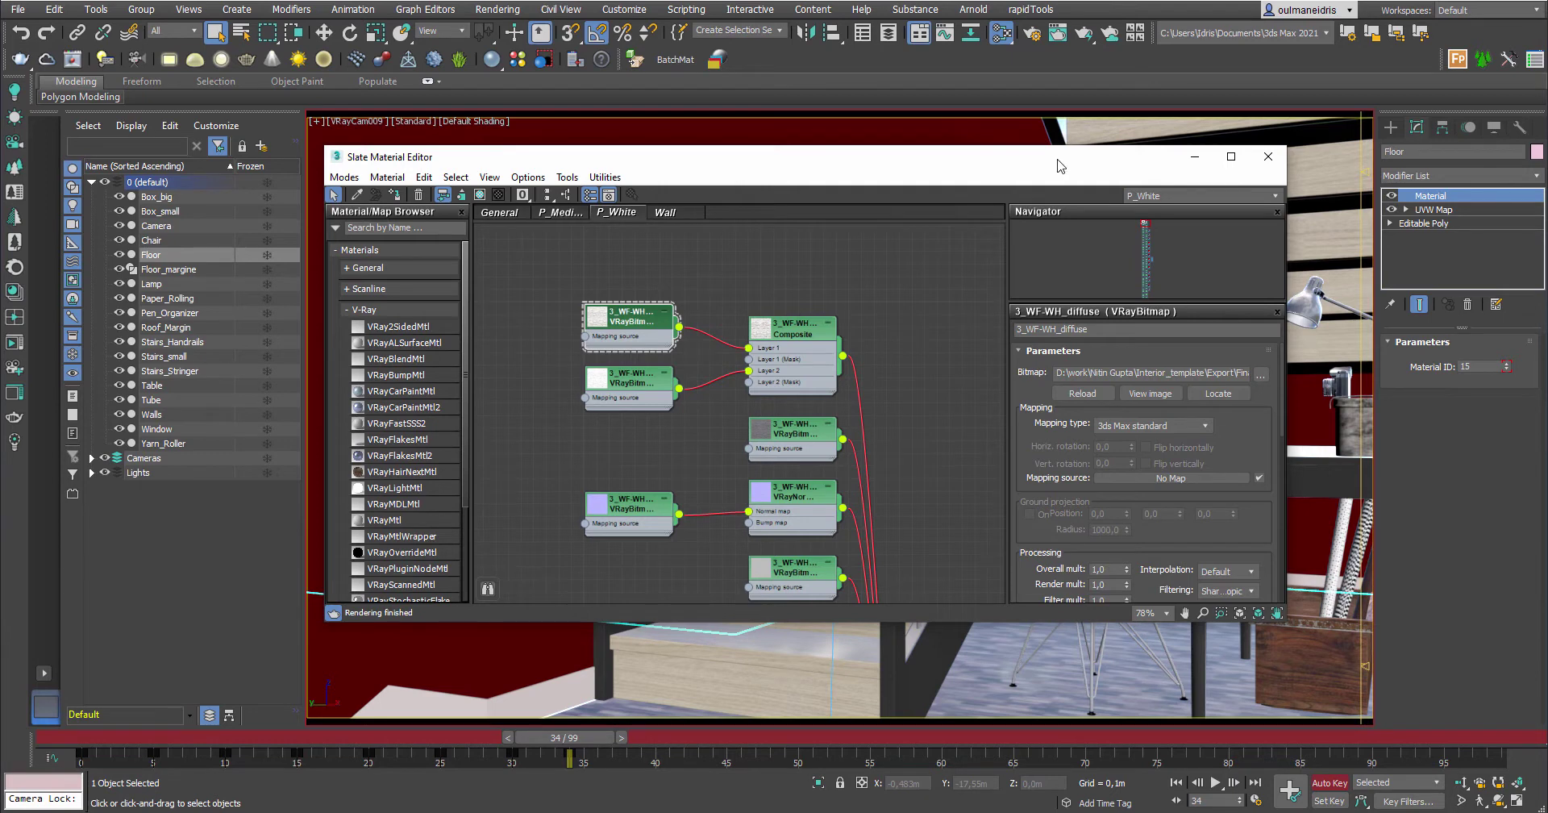
# Switch to the Wall material graph and look across its bitmap and VRayMtl nodes
pyautogui.click(663, 213)
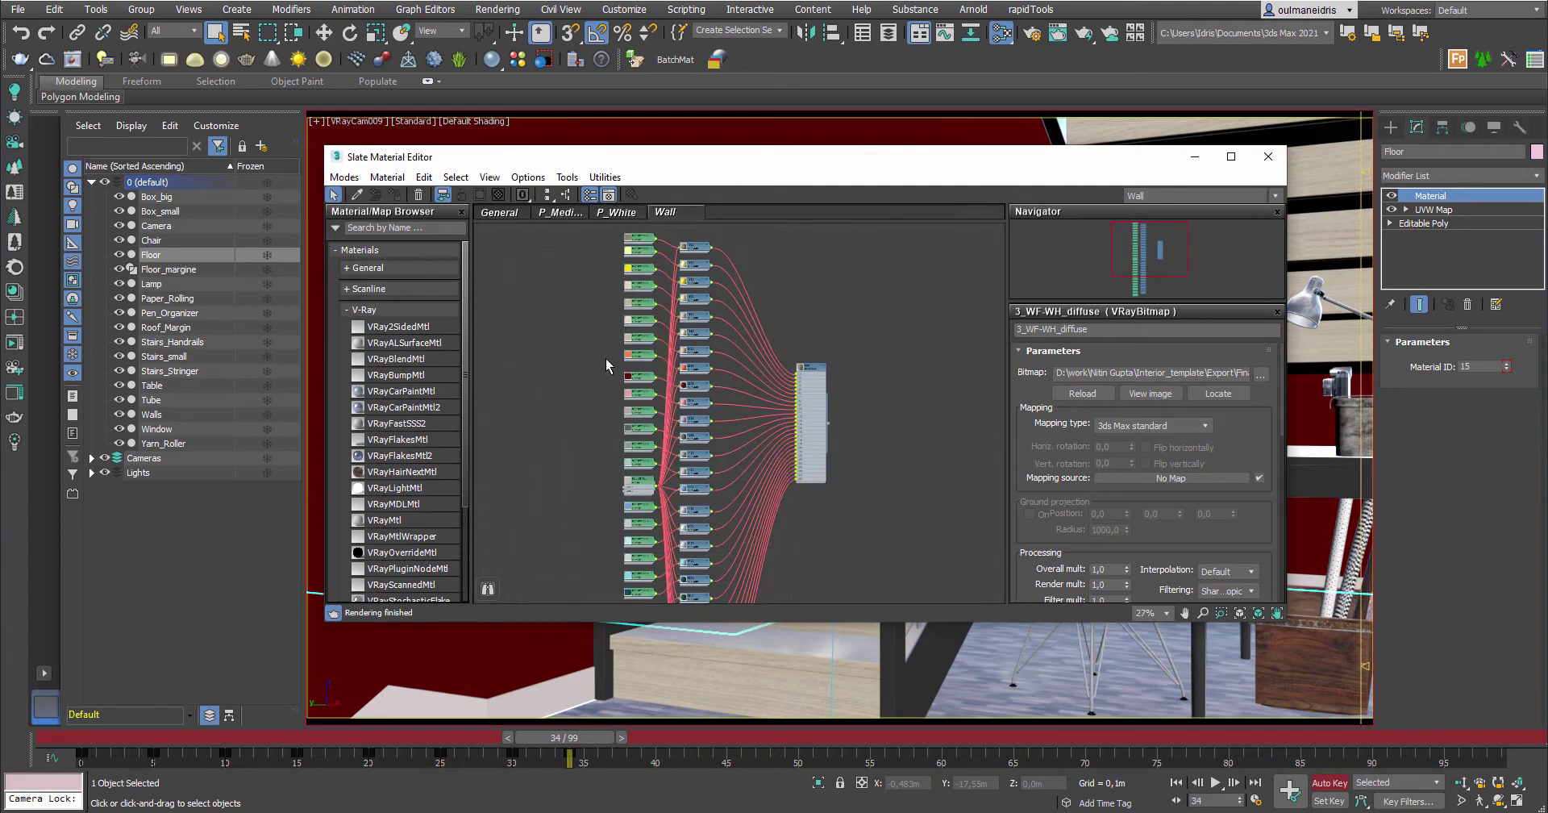
pyautogui.scroll(6, 606, 360)
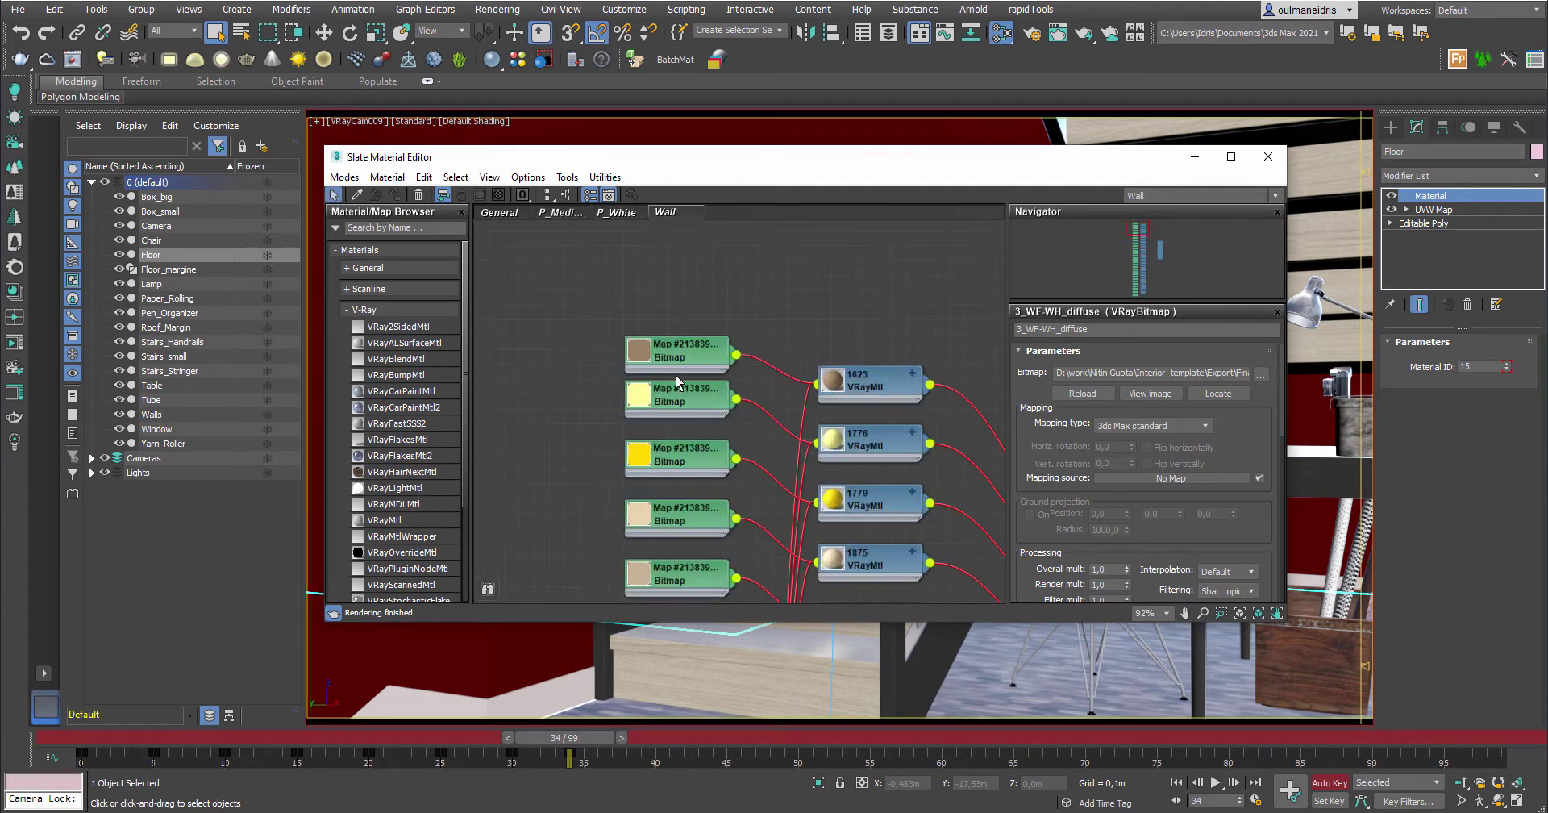
pyautogui.moveTo(682, 391); pyautogui.dragTo(677, 437, button='middle')
pyautogui.scroll(-2, 766, 418)
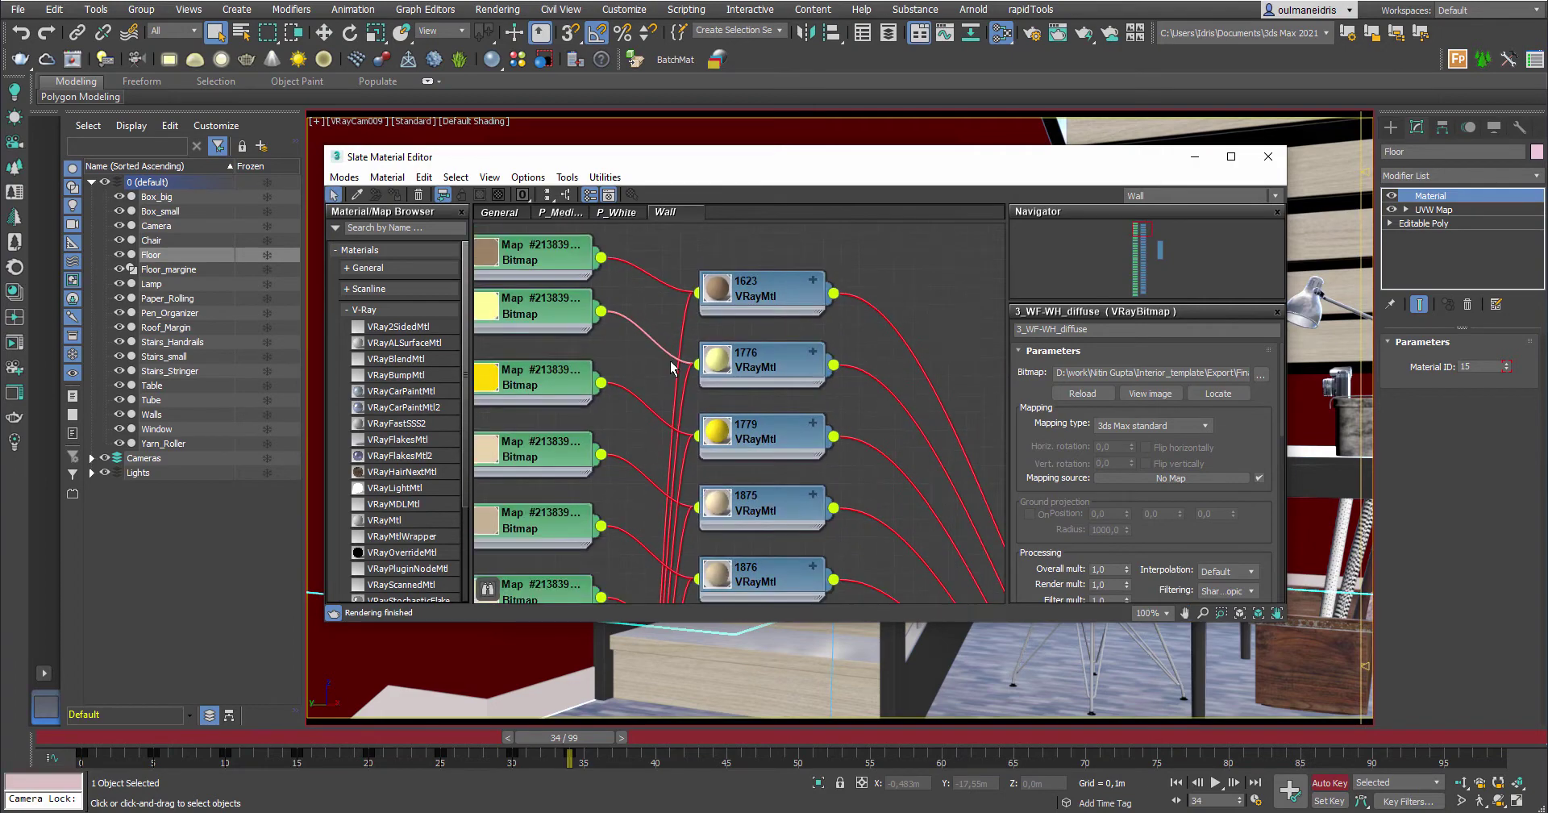
pyautogui.scroll(2, 771, 418)
# Browse for a wall bitmap, cancel without choosing, and zoom out over the Wall multi-material
pyautogui.click(1262, 373)
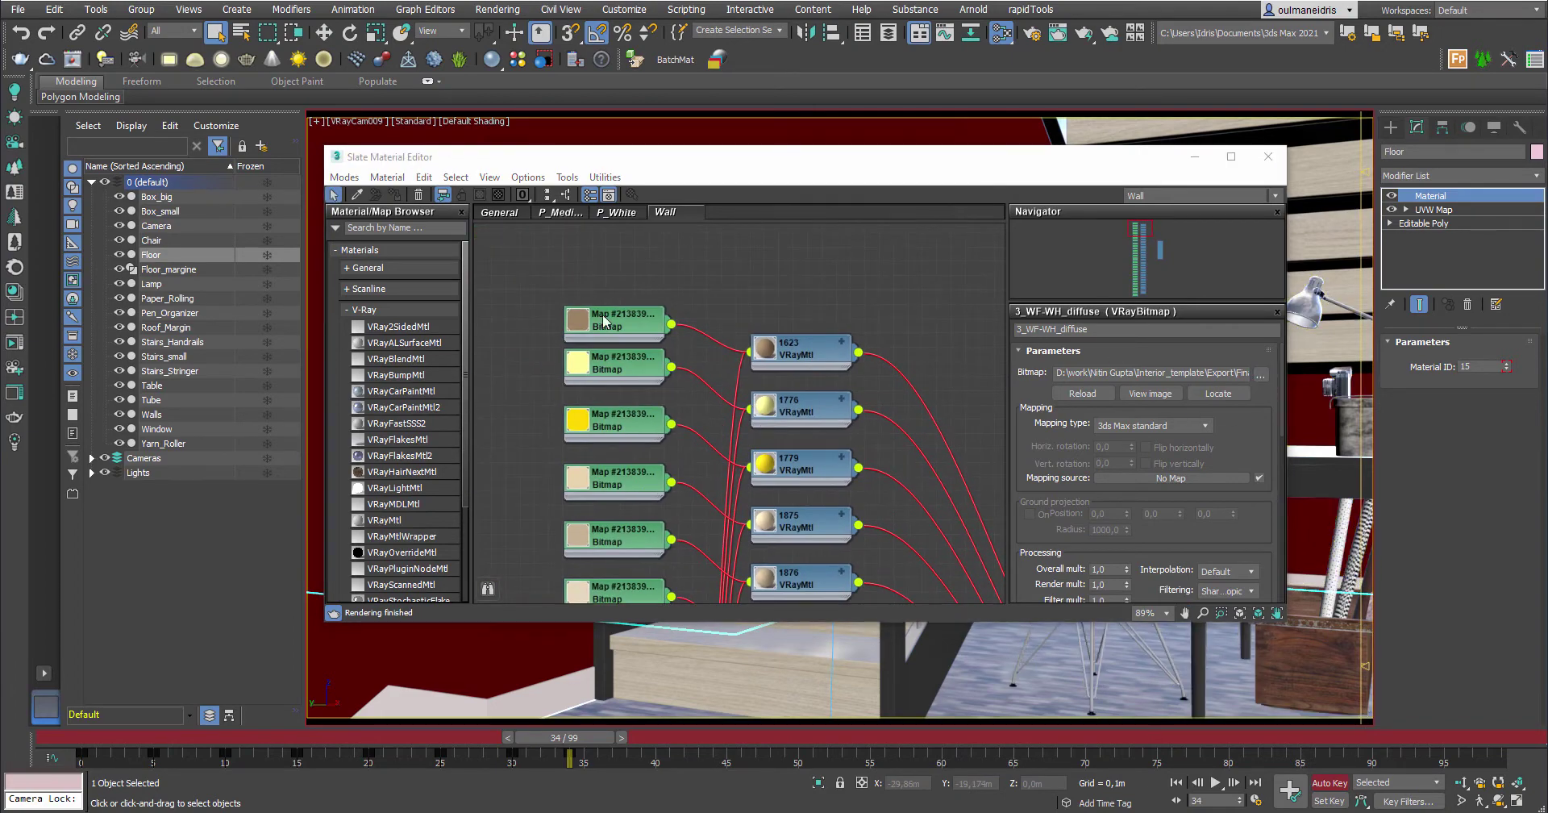
pyautogui.scroll(-10, 649, 423)
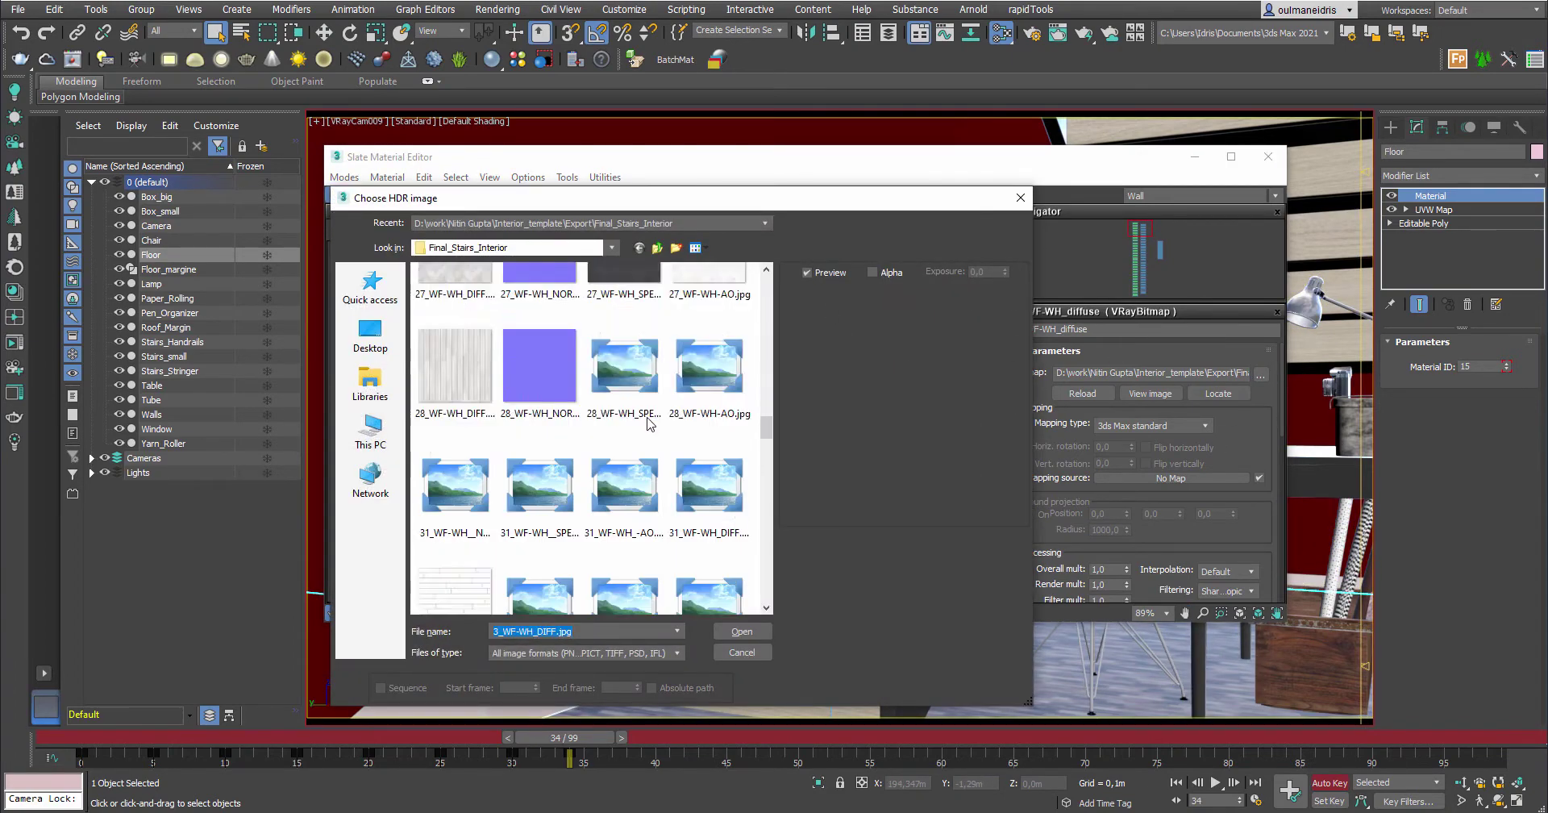
pyautogui.scroll(-3, 649, 423)
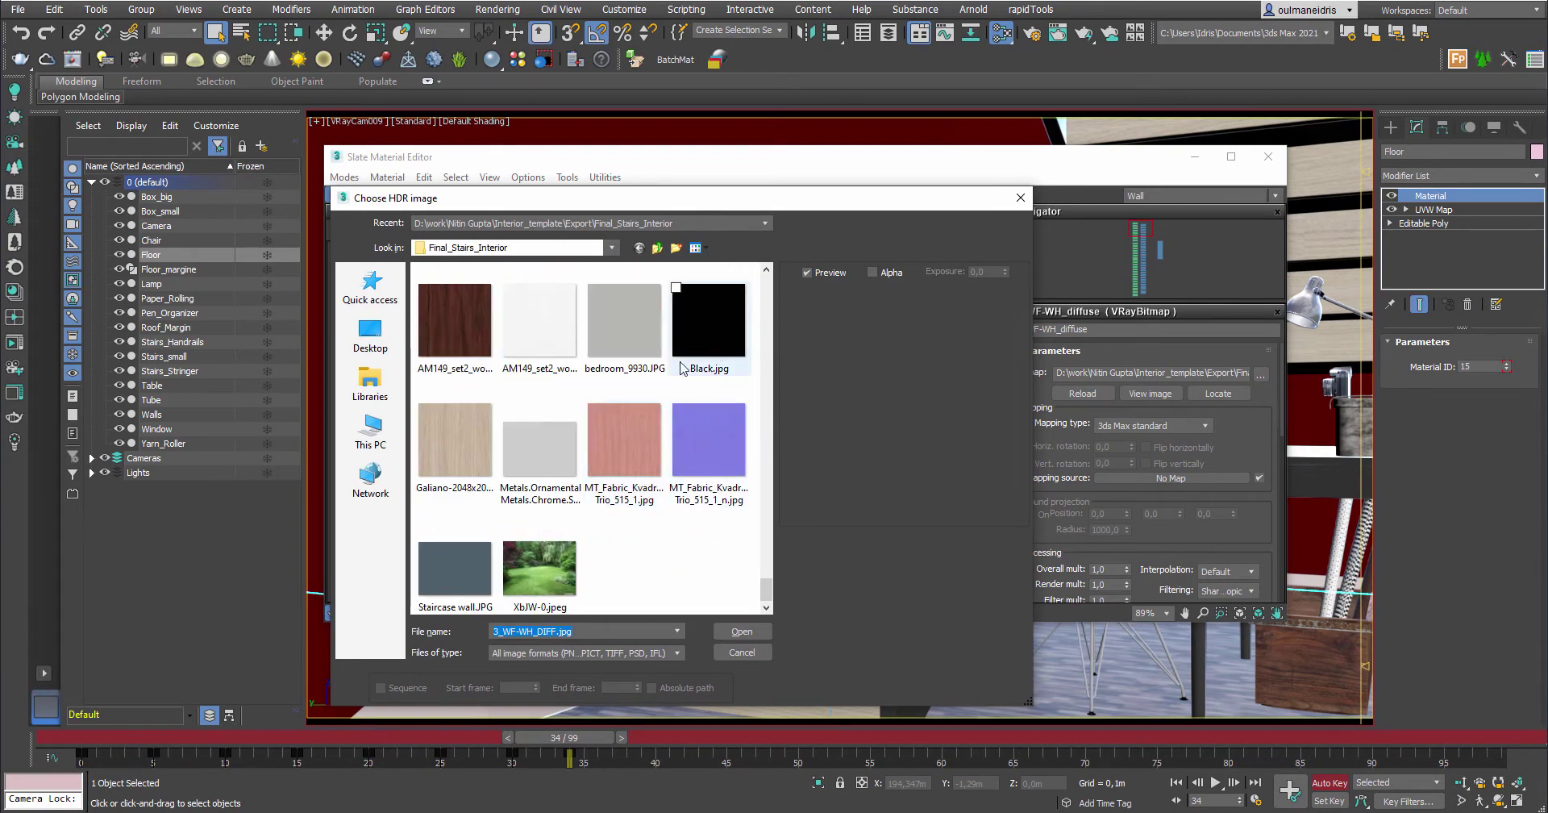
pyautogui.scroll(2, 659, 436)
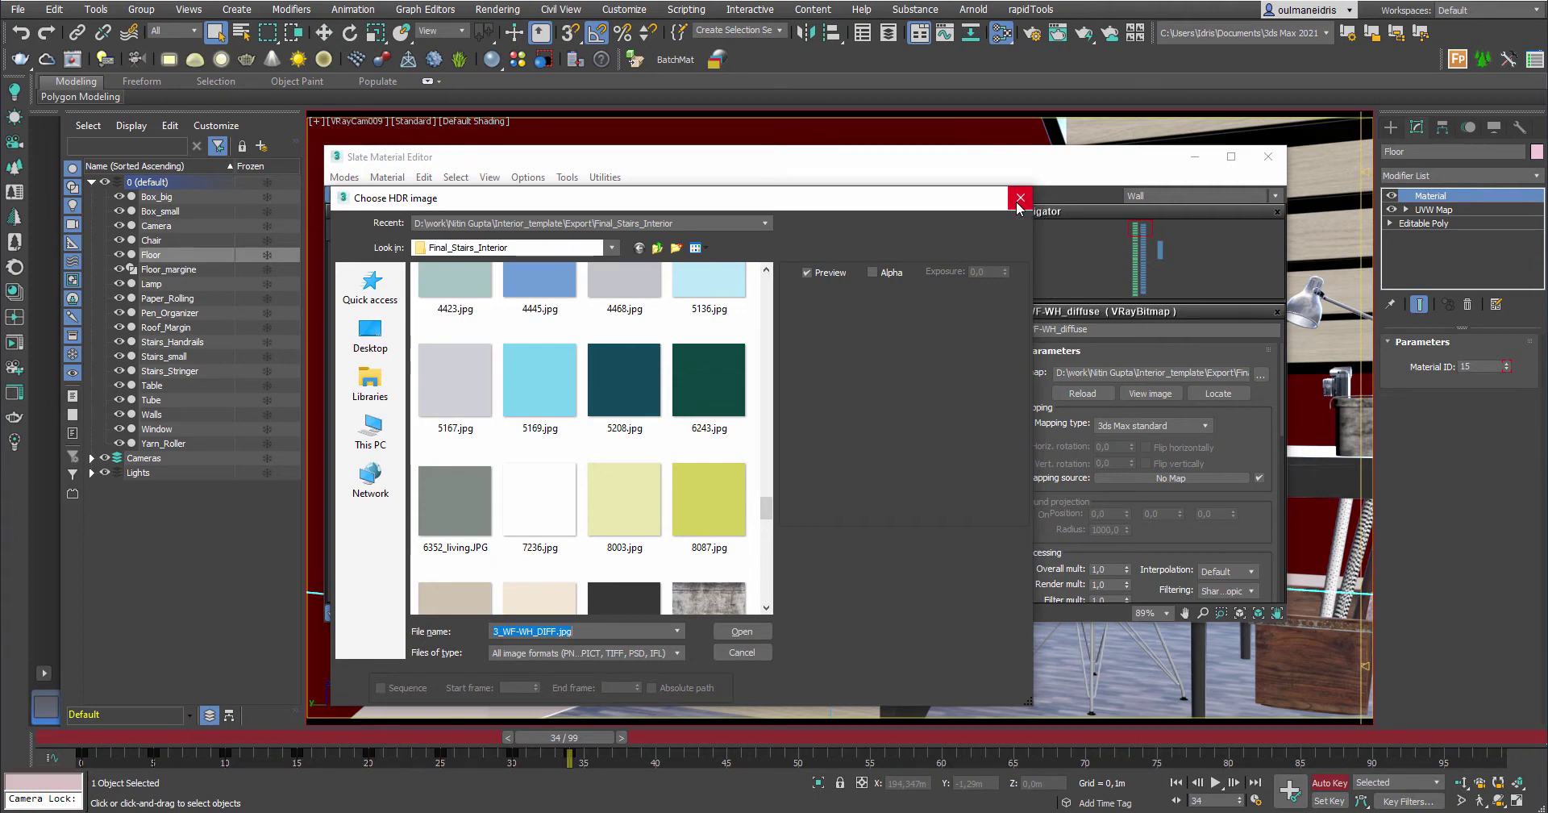
pyautogui.click(1018, 201)
pyautogui.scroll(-5, 827, 550)
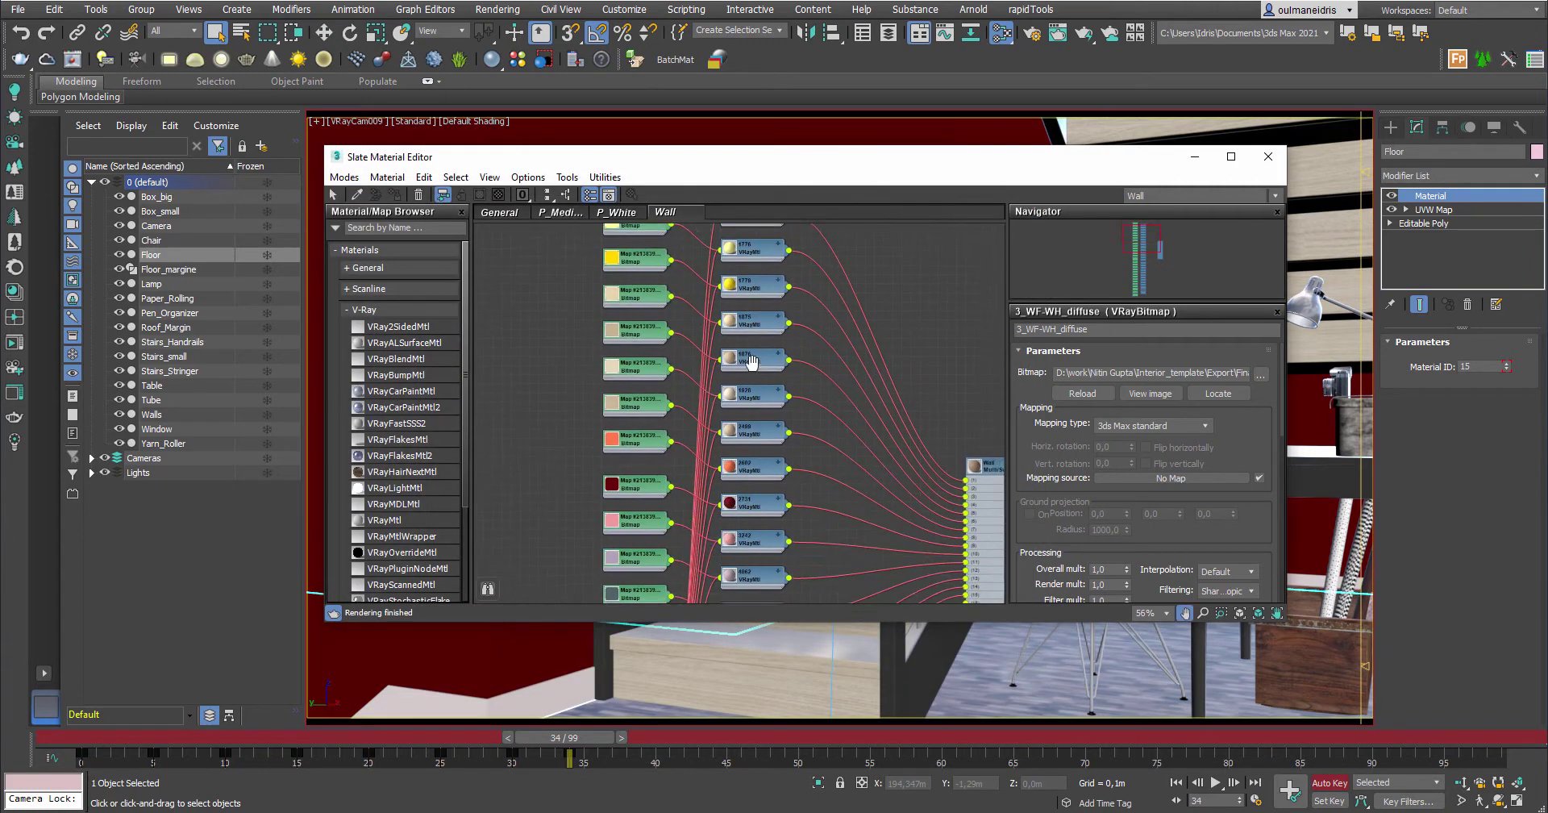
pyautogui.moveTo(846, 565); pyautogui.dragTo(810, 564, button='middle')
pyautogui.moveTo(884, 318); pyautogui.dragTo(889, 282, button='middle')
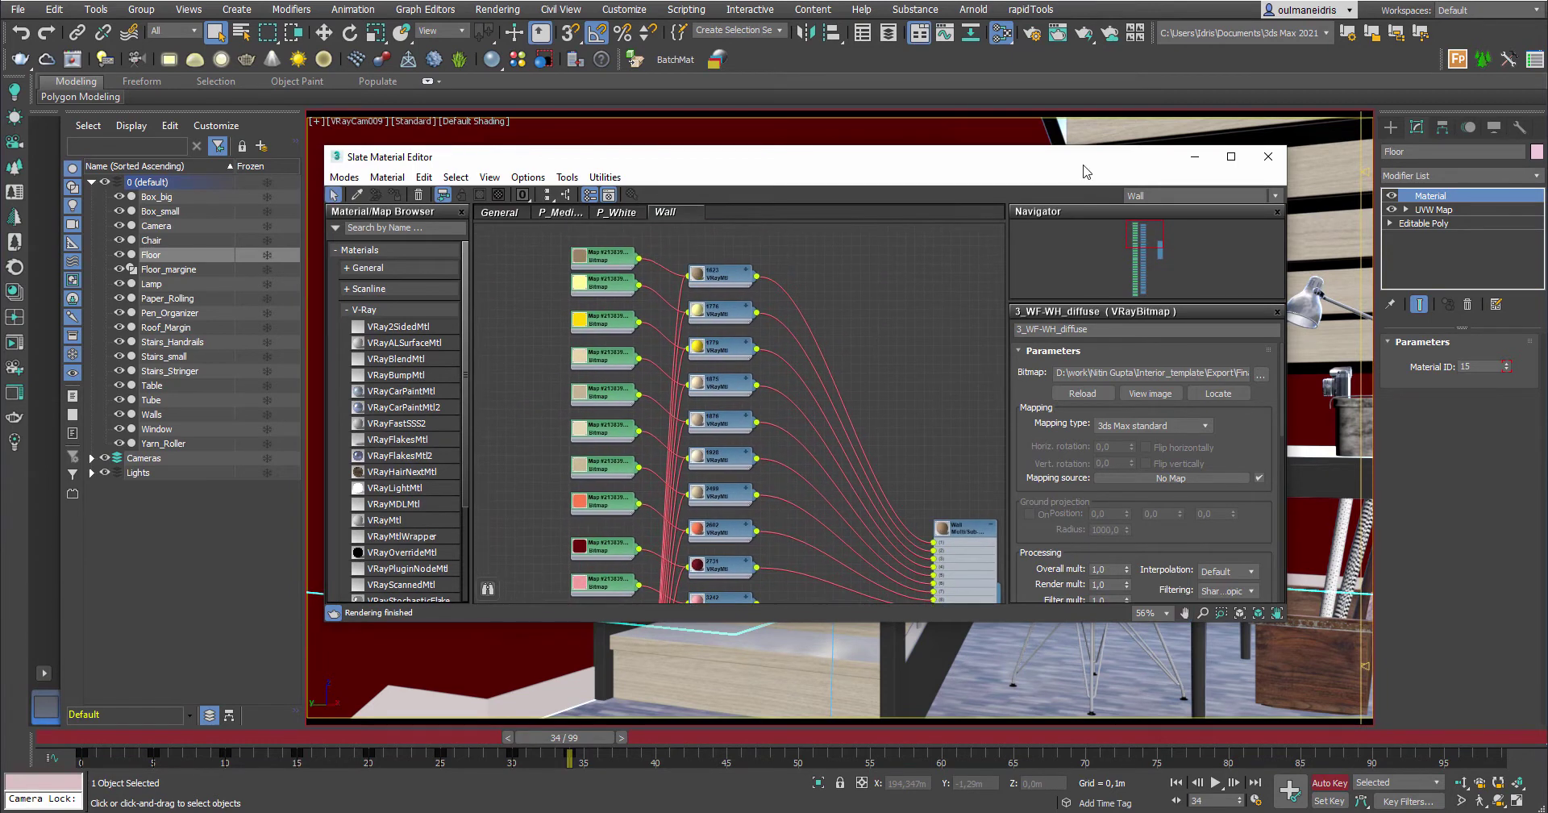
# Close the Material Editor and bring up Render Setup with V-Ray GPU 5 as the renderer
pyautogui.click(1267, 157)
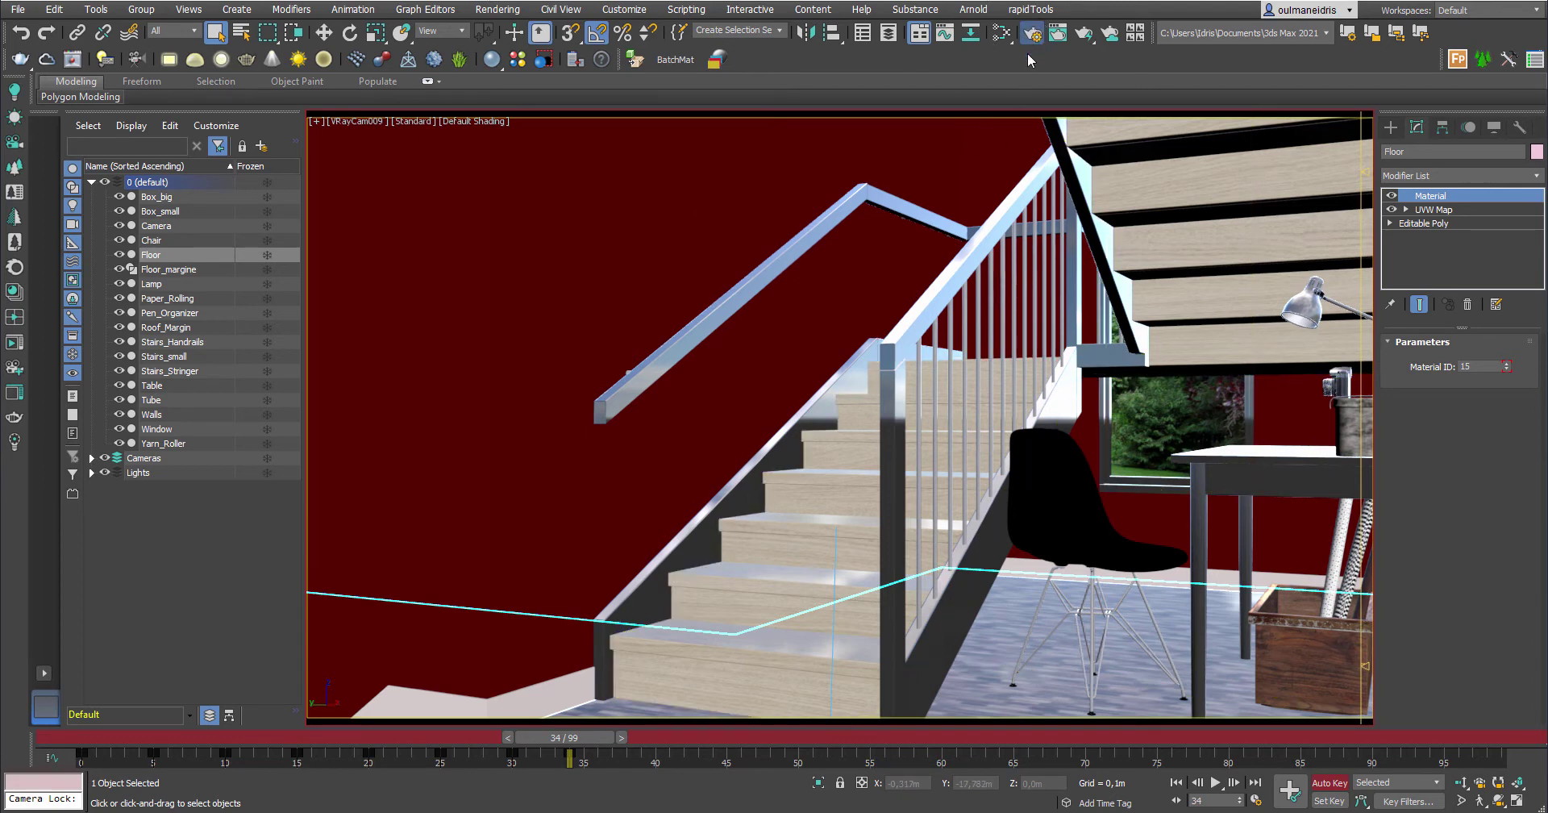
pyautogui.click(1039, 40)
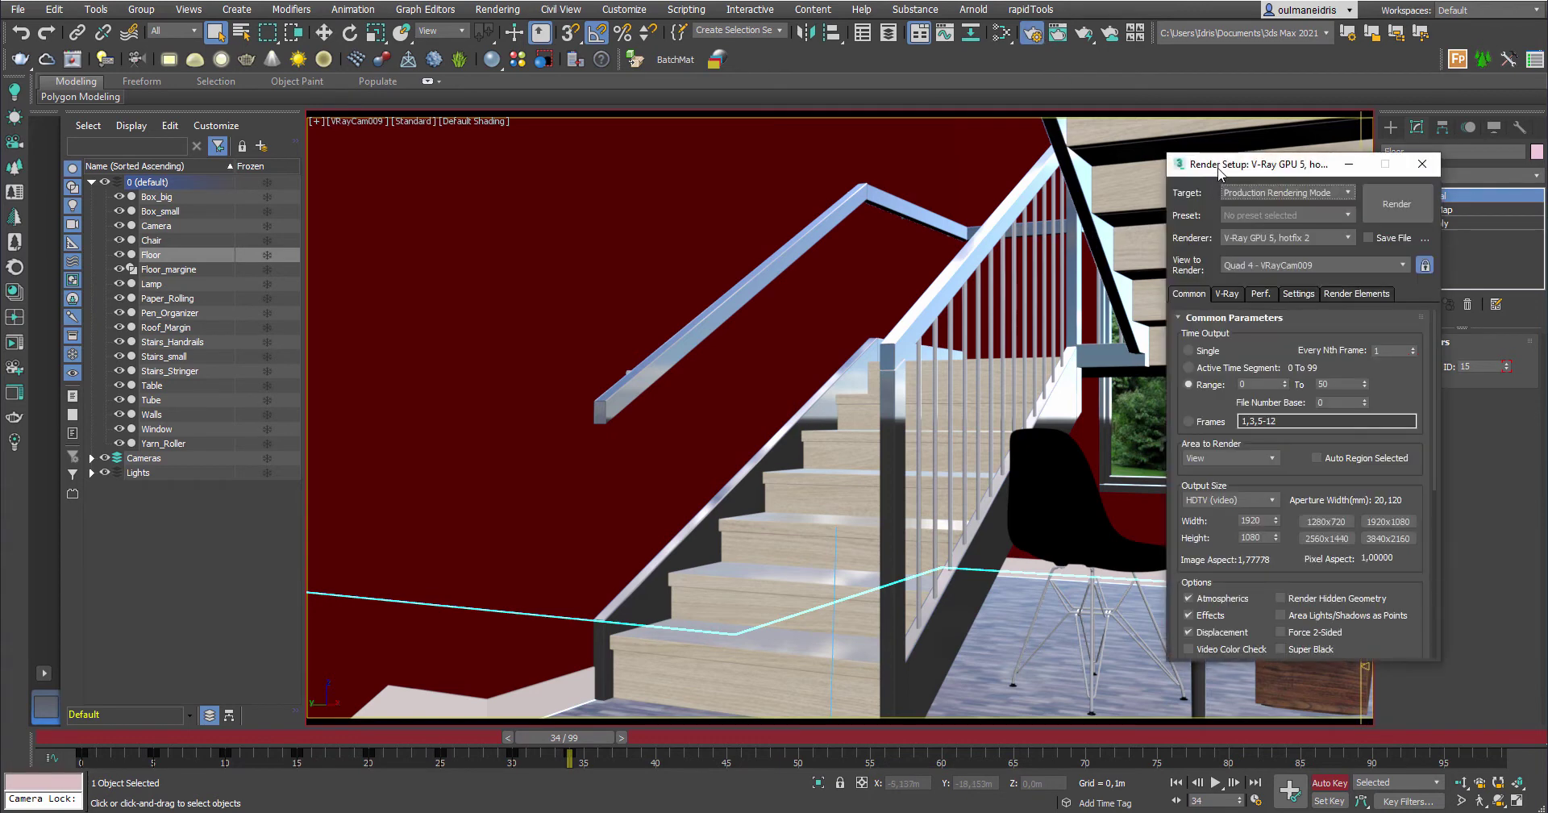
pyautogui.moveTo(1219, 169); pyautogui.dragTo(1022, 194)
pyautogui.click(1074, 262)
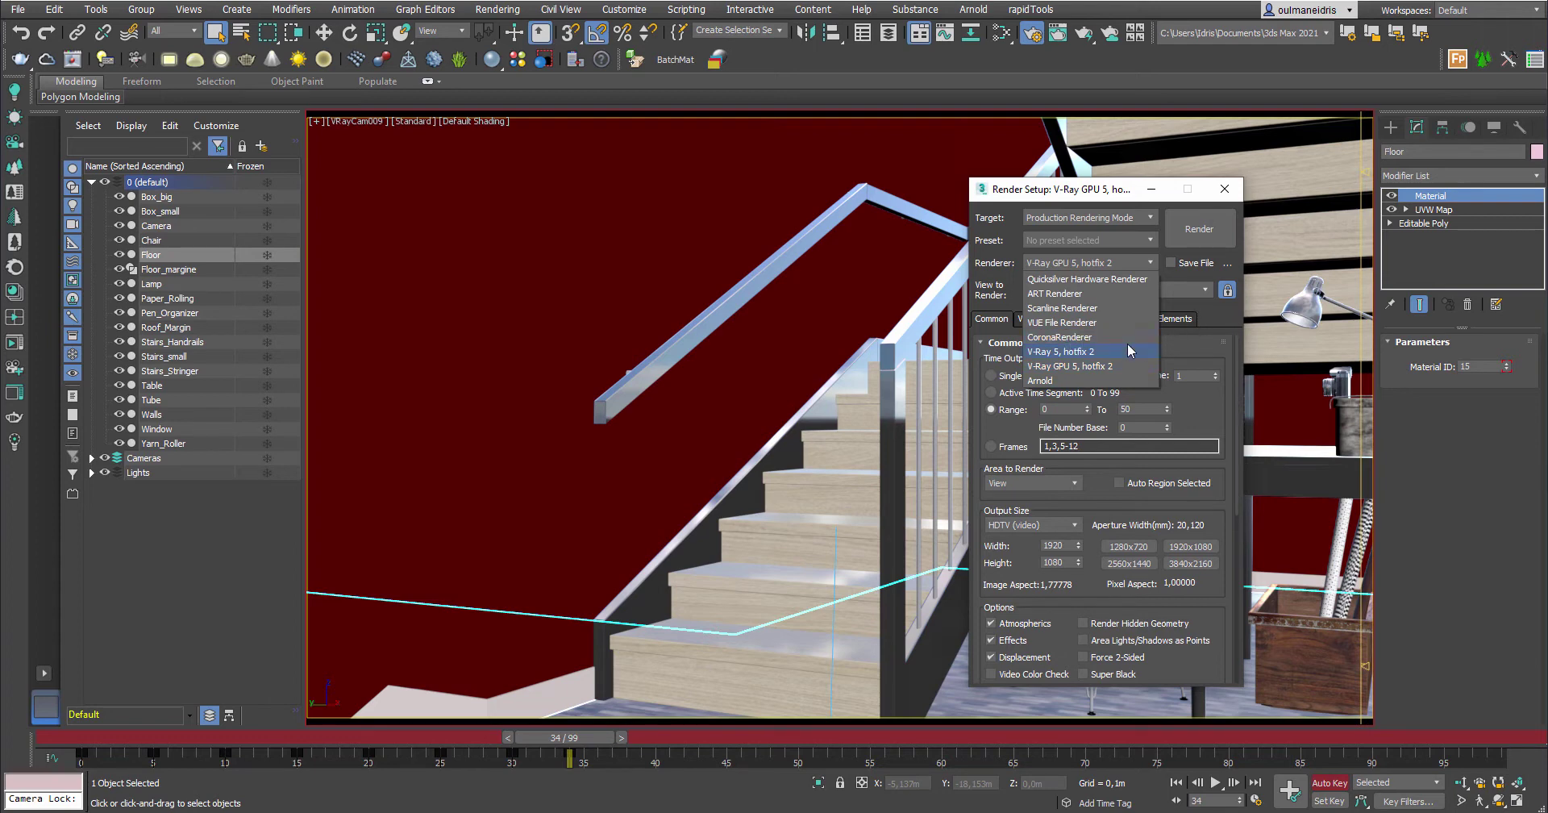
pyautogui.click(1202, 317)
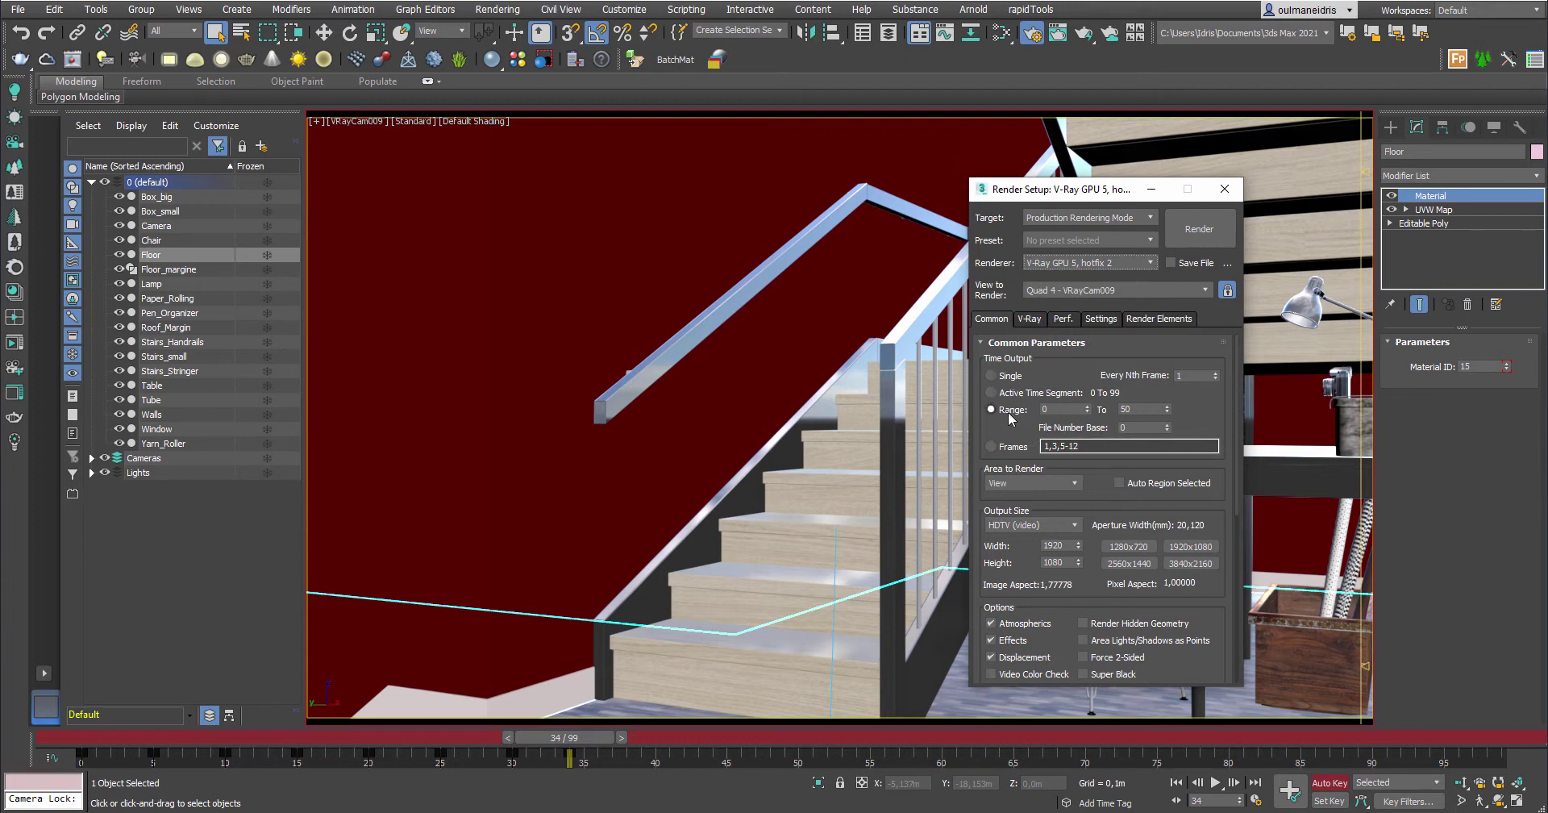
# Turn off Auto Key, set Time Output to Single, and move the timeline to frame 30
pyautogui.click(1329, 782)
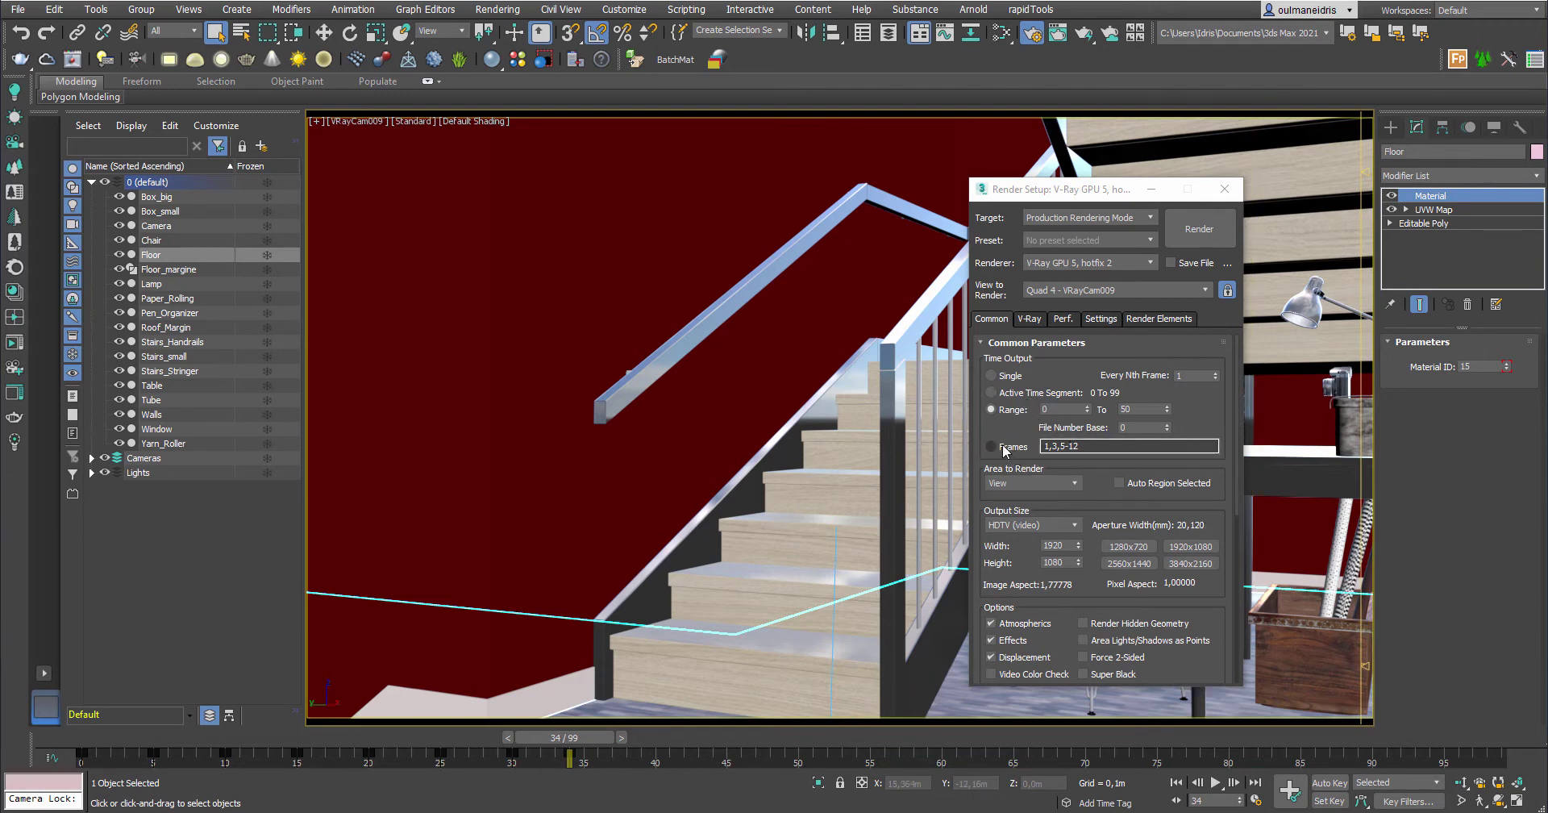
pyautogui.click(992, 375)
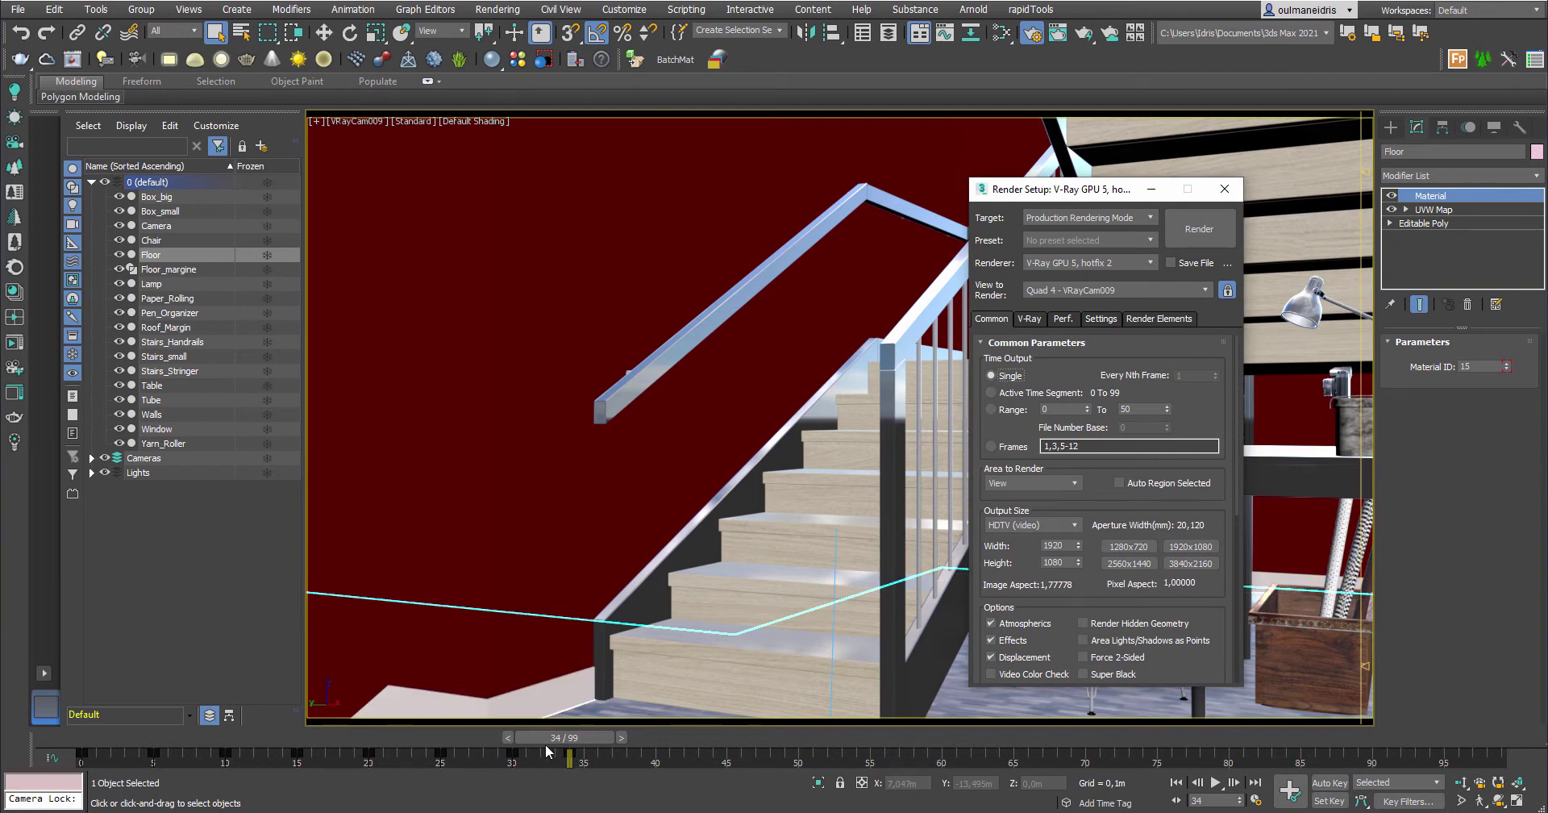
pyautogui.moveTo(549, 741); pyautogui.dragTo(507, 745)
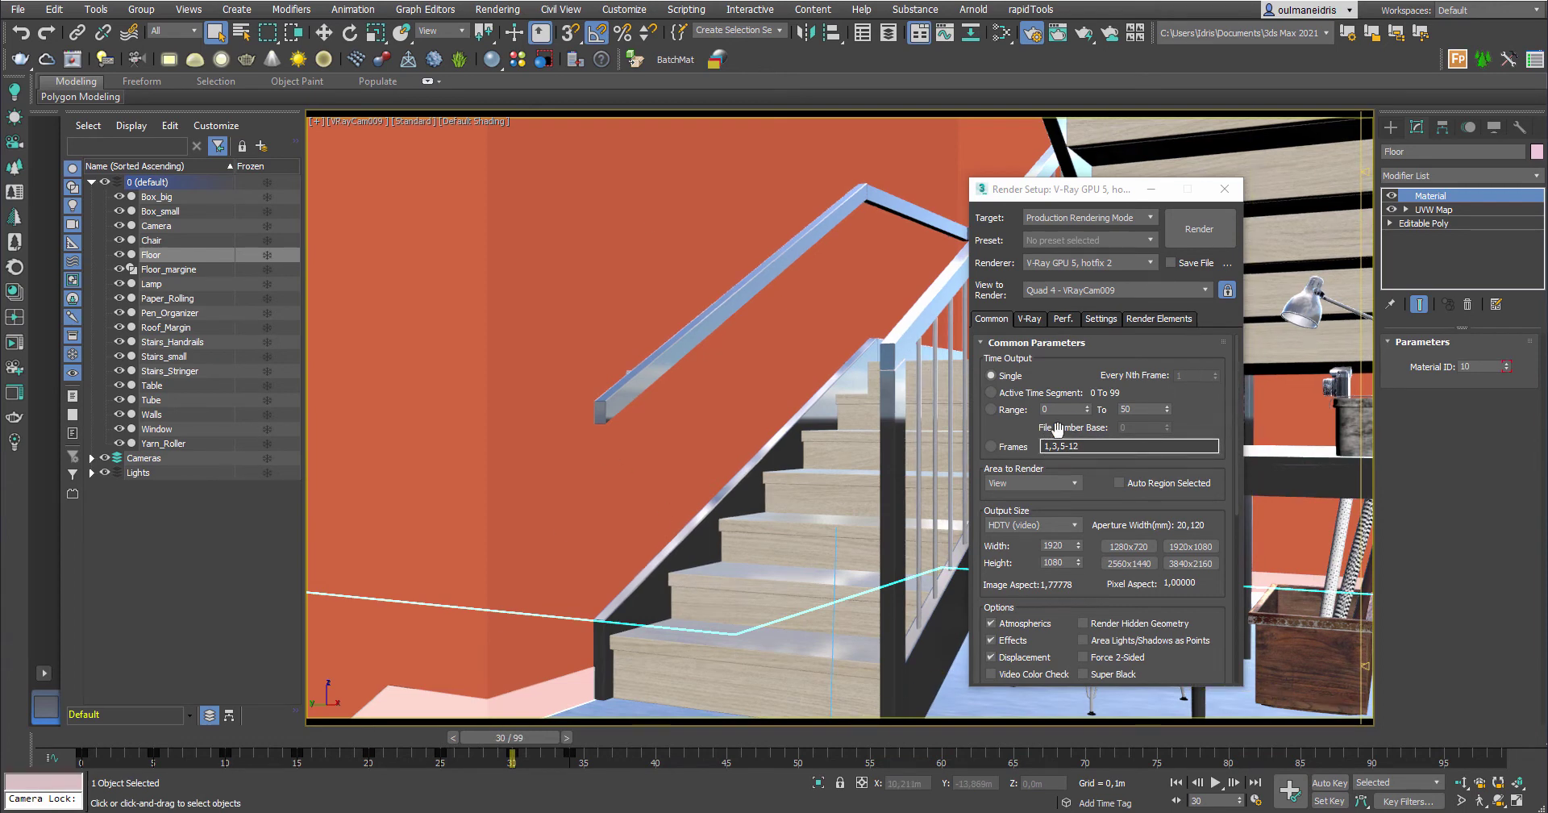
pyautogui.click(1141, 410)
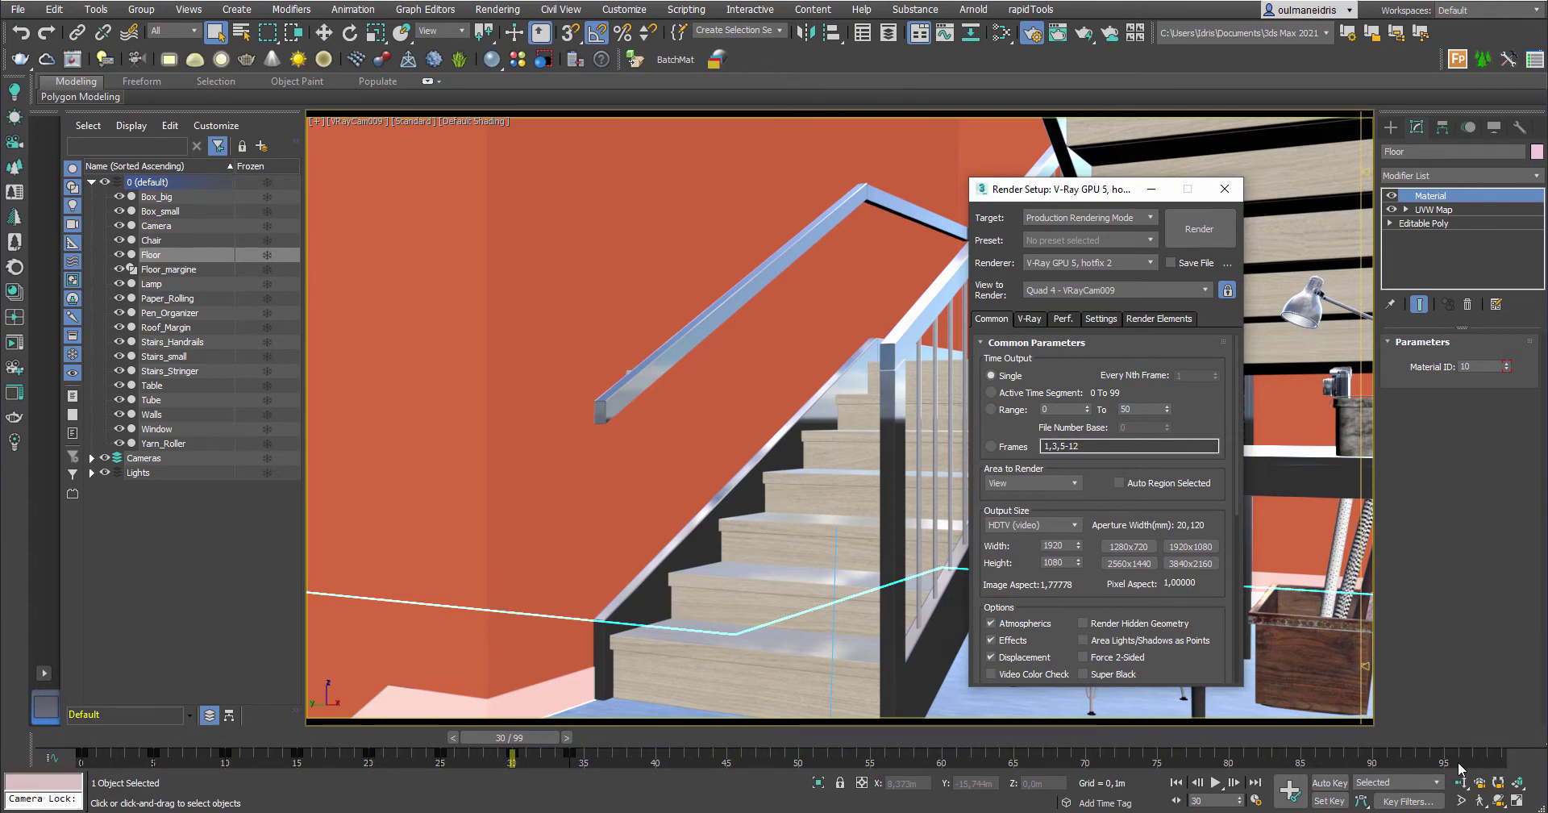
# Check the 100-frame count in Time Configuration and cancel without changes
pyautogui.click(1255, 800)
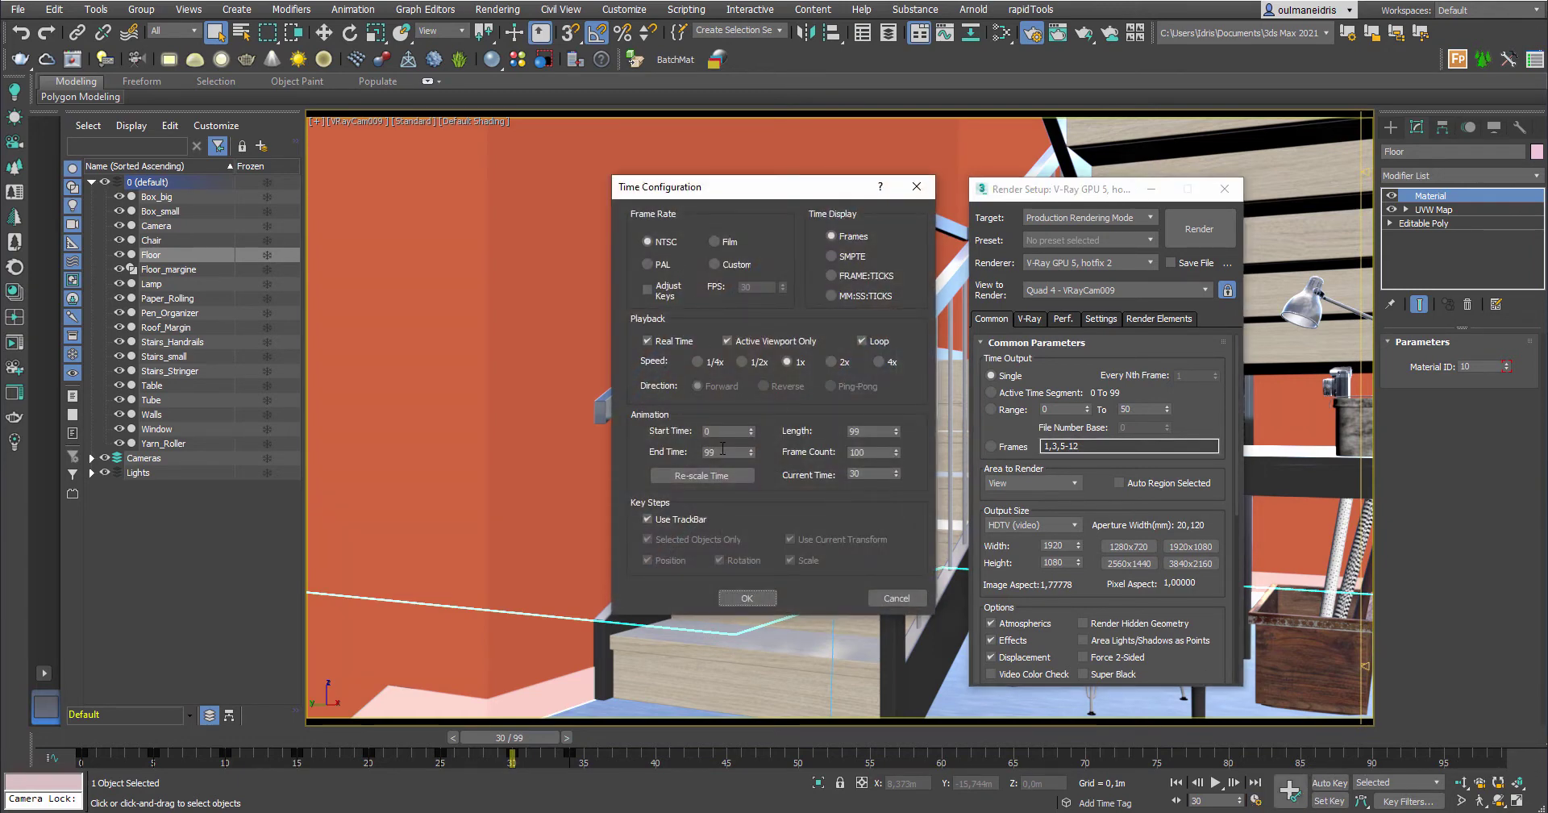
pyautogui.doubleClick(859, 452)
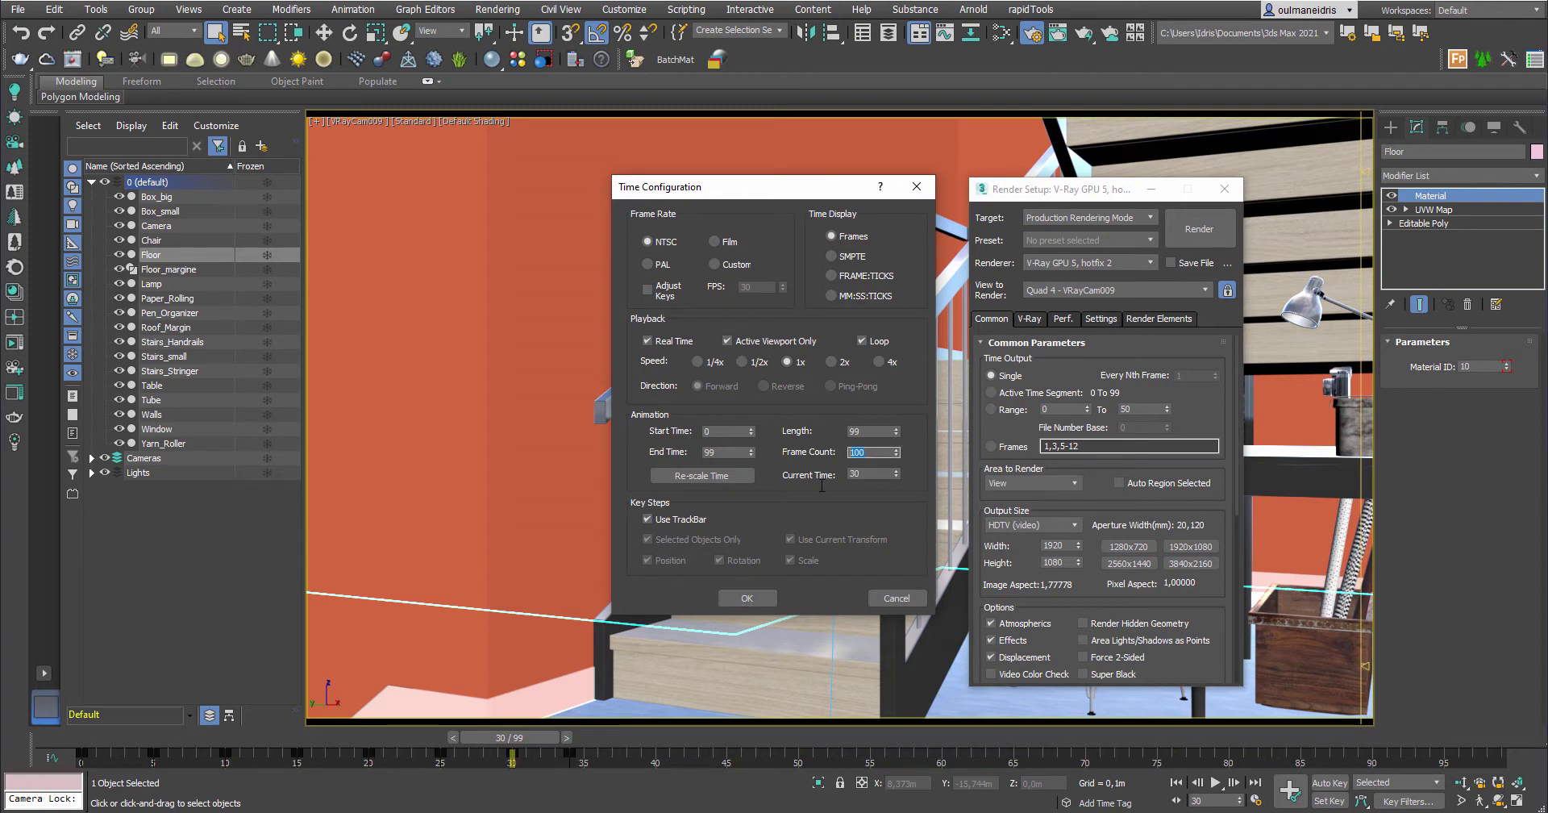
pyautogui.click(896, 599)
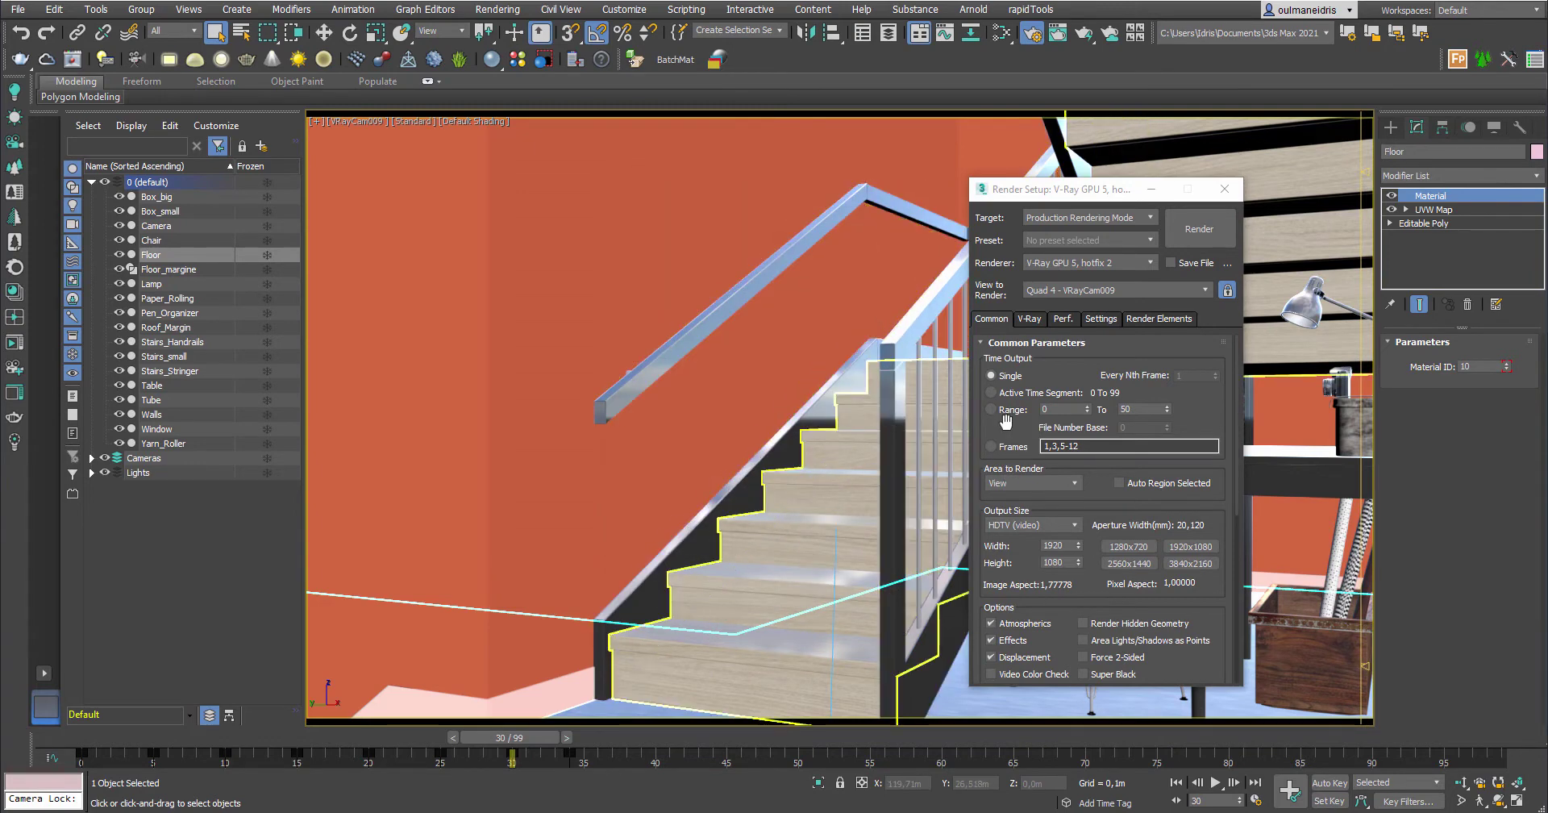
# Scroll Render Setup to Render Output and bring up the Render Output File dialog
pyautogui.moveTo(1095, 194); pyautogui.dragTo(1027, 194)
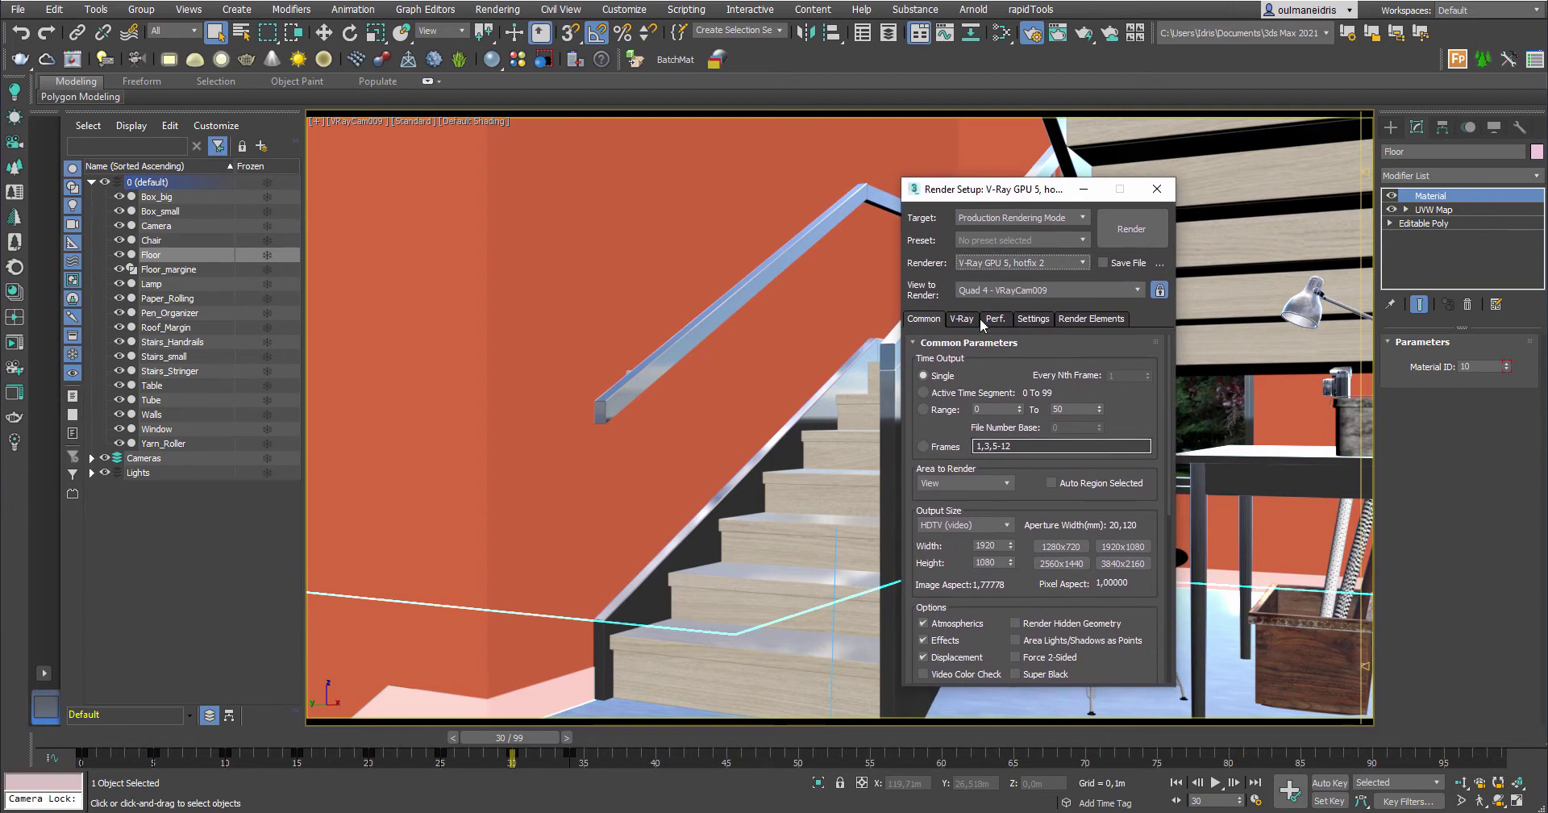
pyautogui.moveTo(1034, 511); pyautogui.dragTo(993, 357)
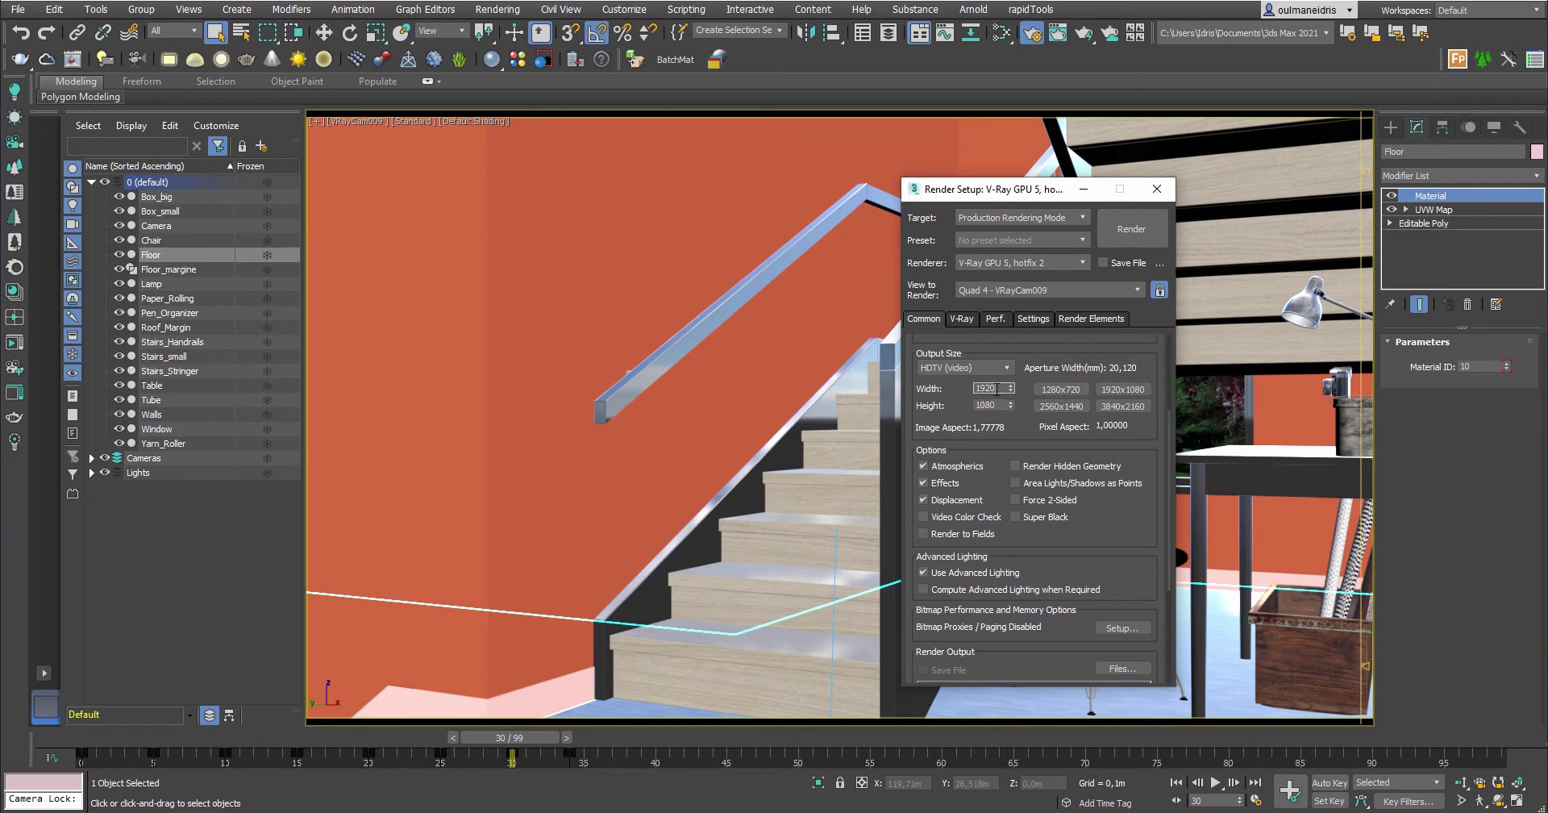
pyautogui.doubleClick(985, 388)
pyautogui.moveTo(1040, 203); pyautogui.dragTo(973, 185)
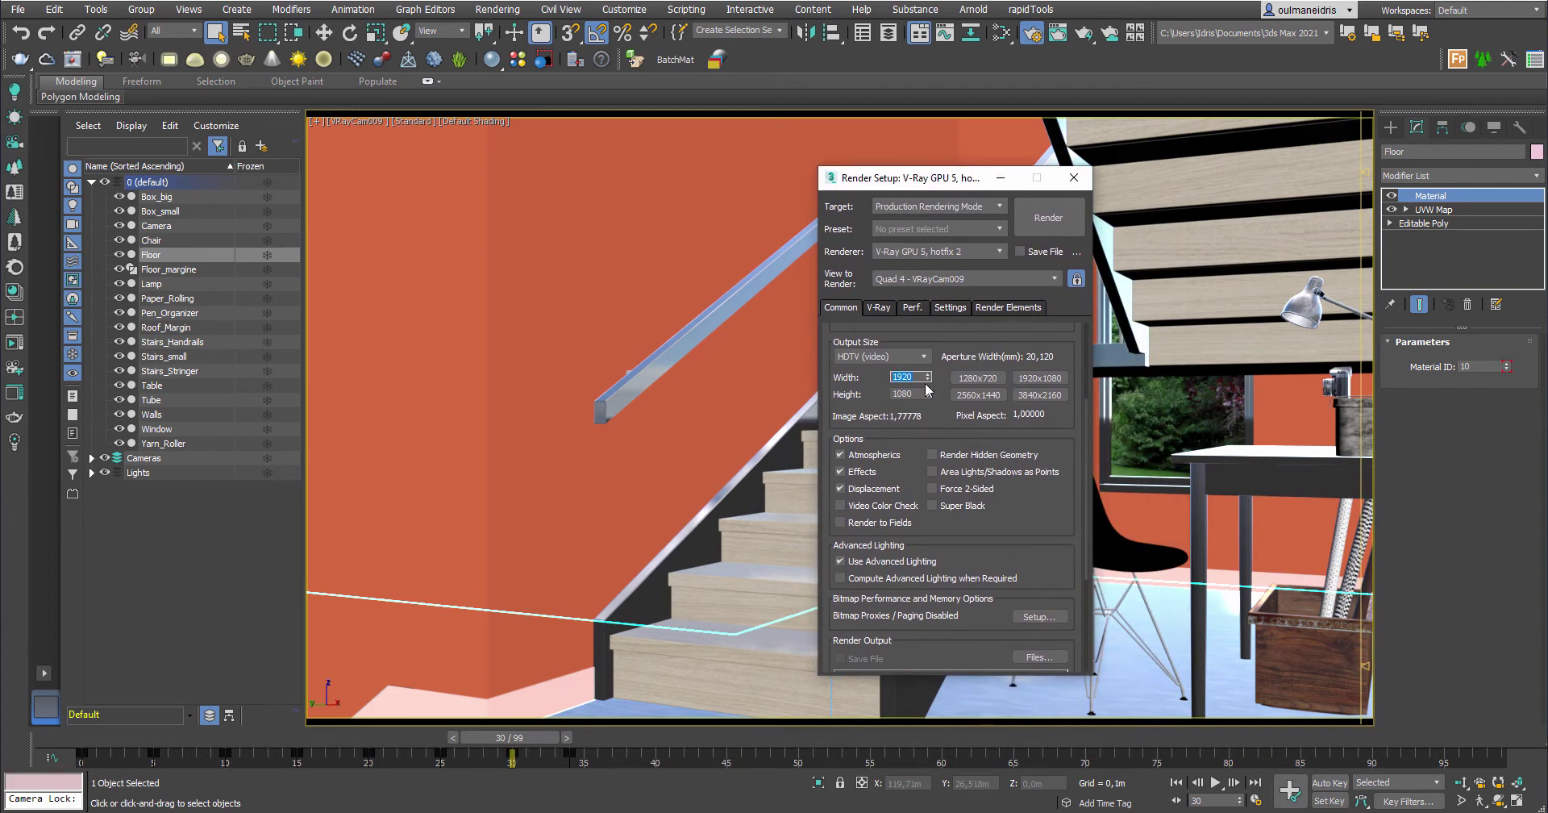
pyautogui.scroll(-5, 1016, 507)
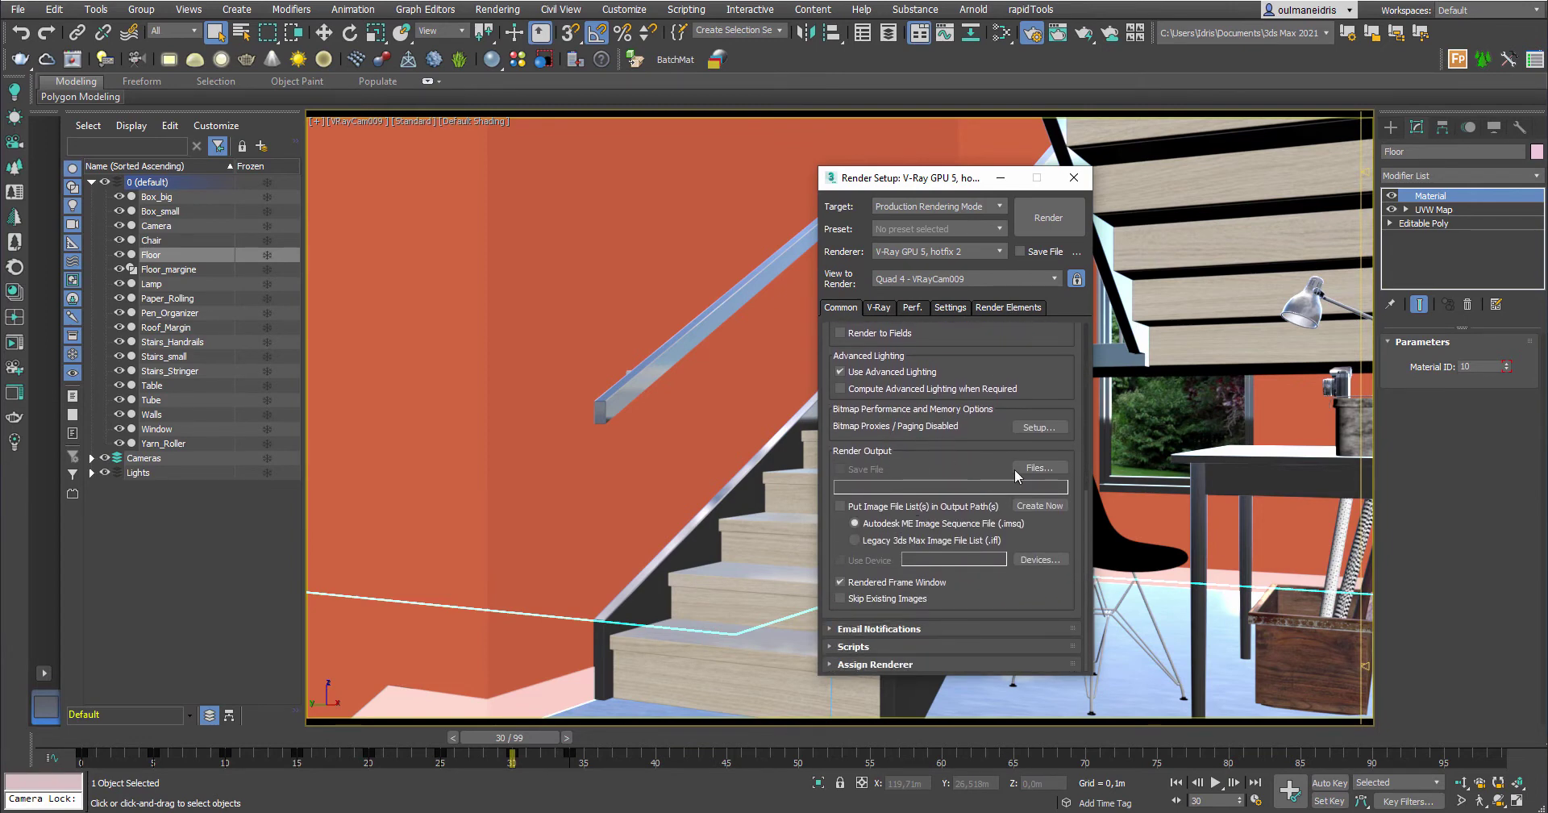
pyautogui.click(1040, 469)
pyautogui.moveTo(1014, 219); pyautogui.dragTo(674, 183)
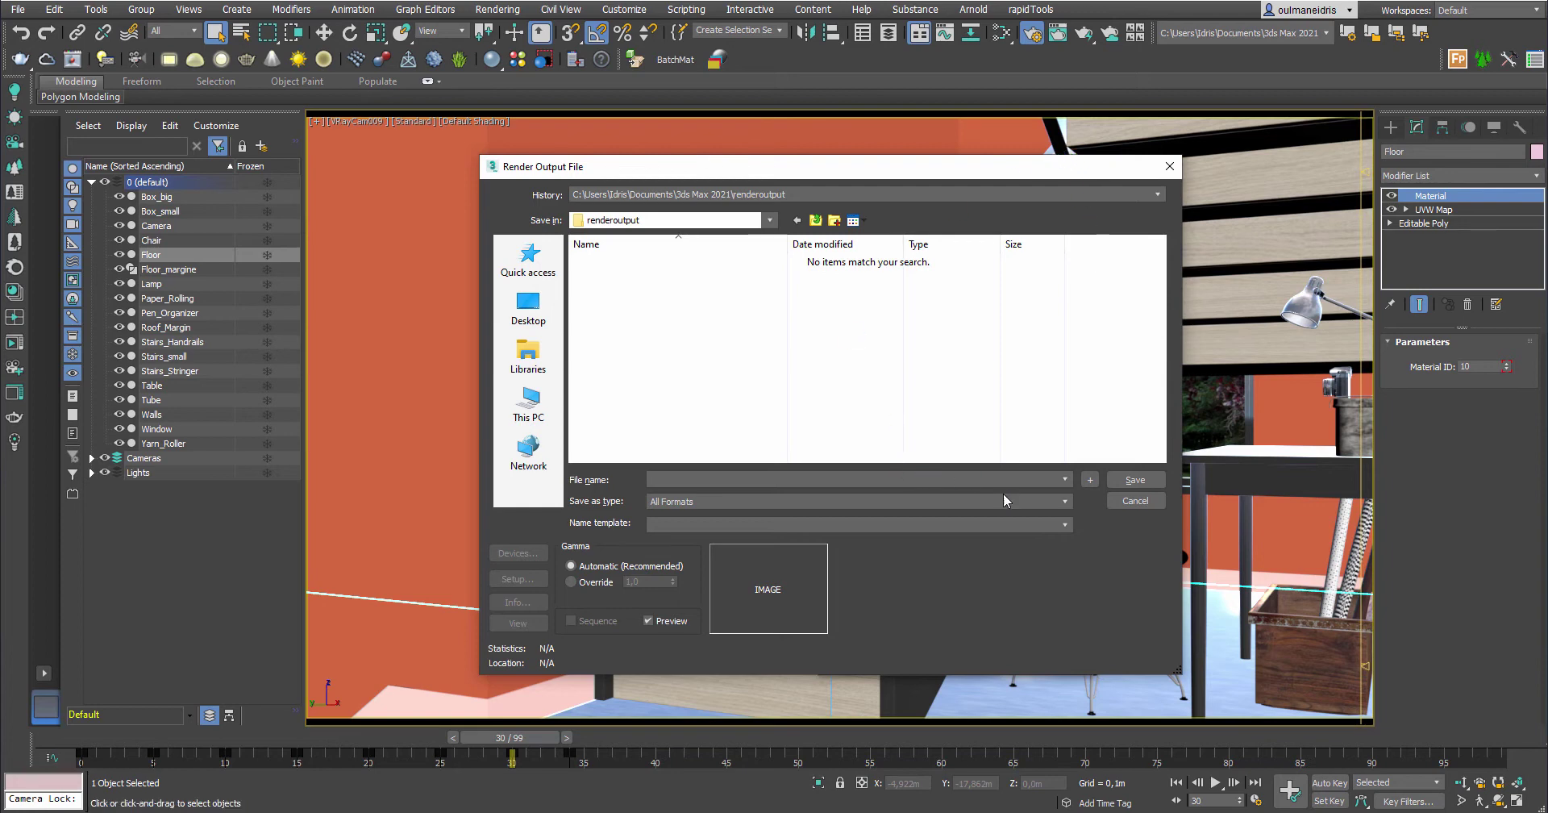
pyautogui.click(953, 500)
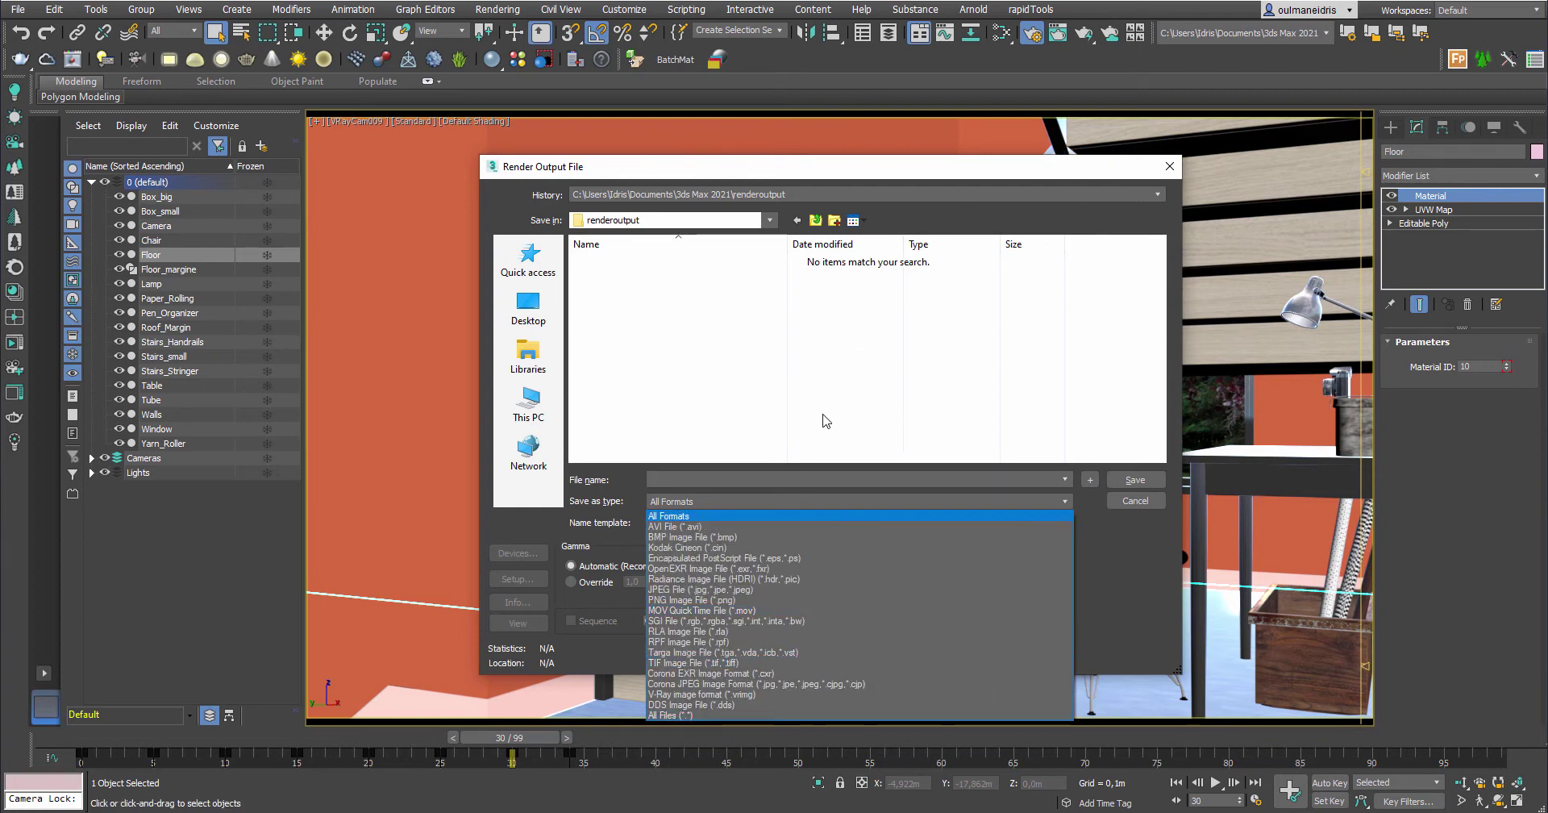
pyautogui.click(811, 481)
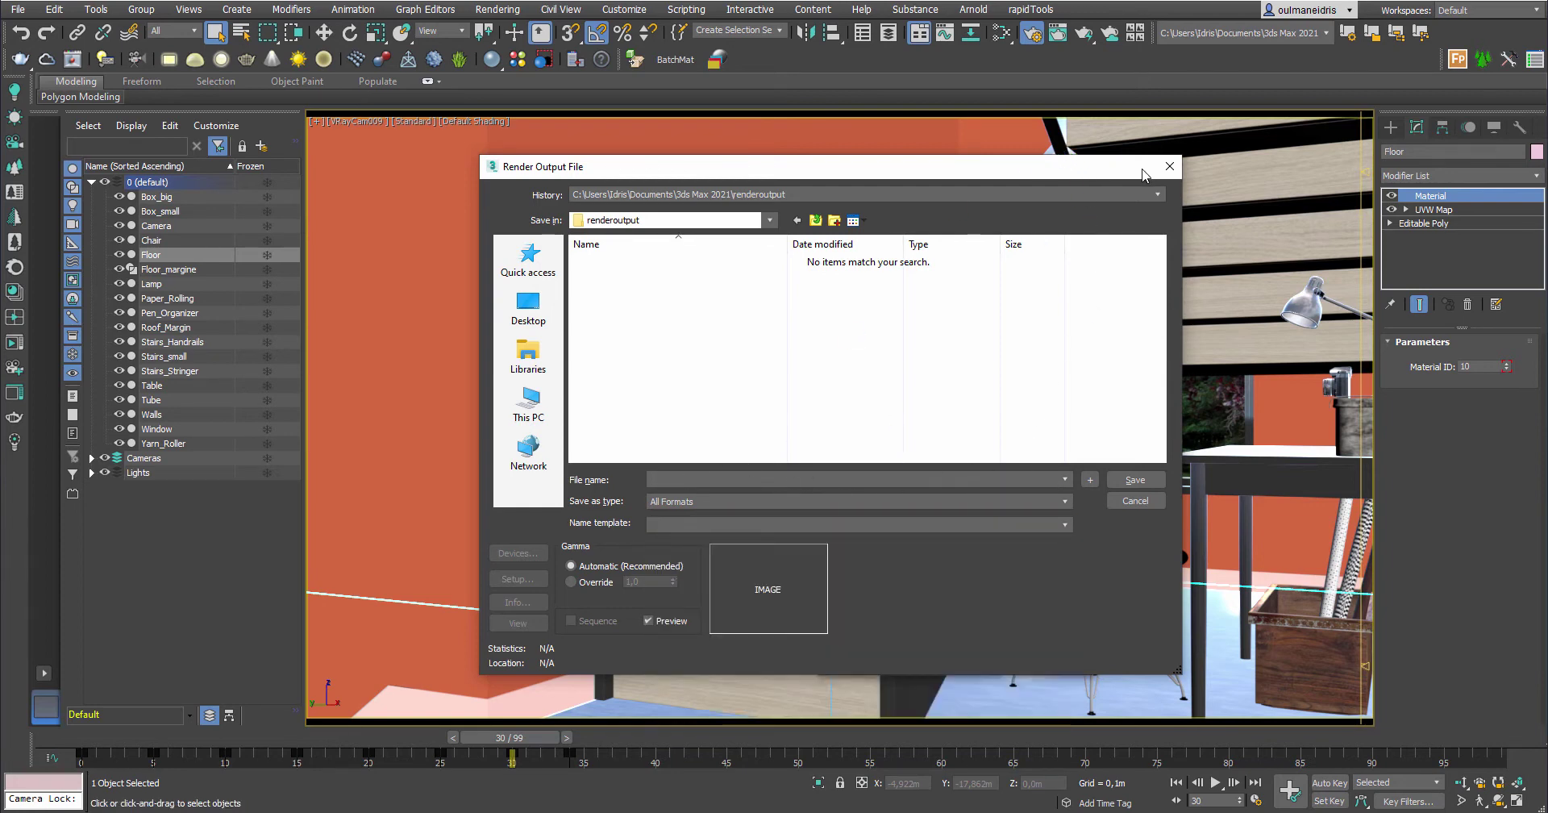
pyautogui.click(1169, 166)
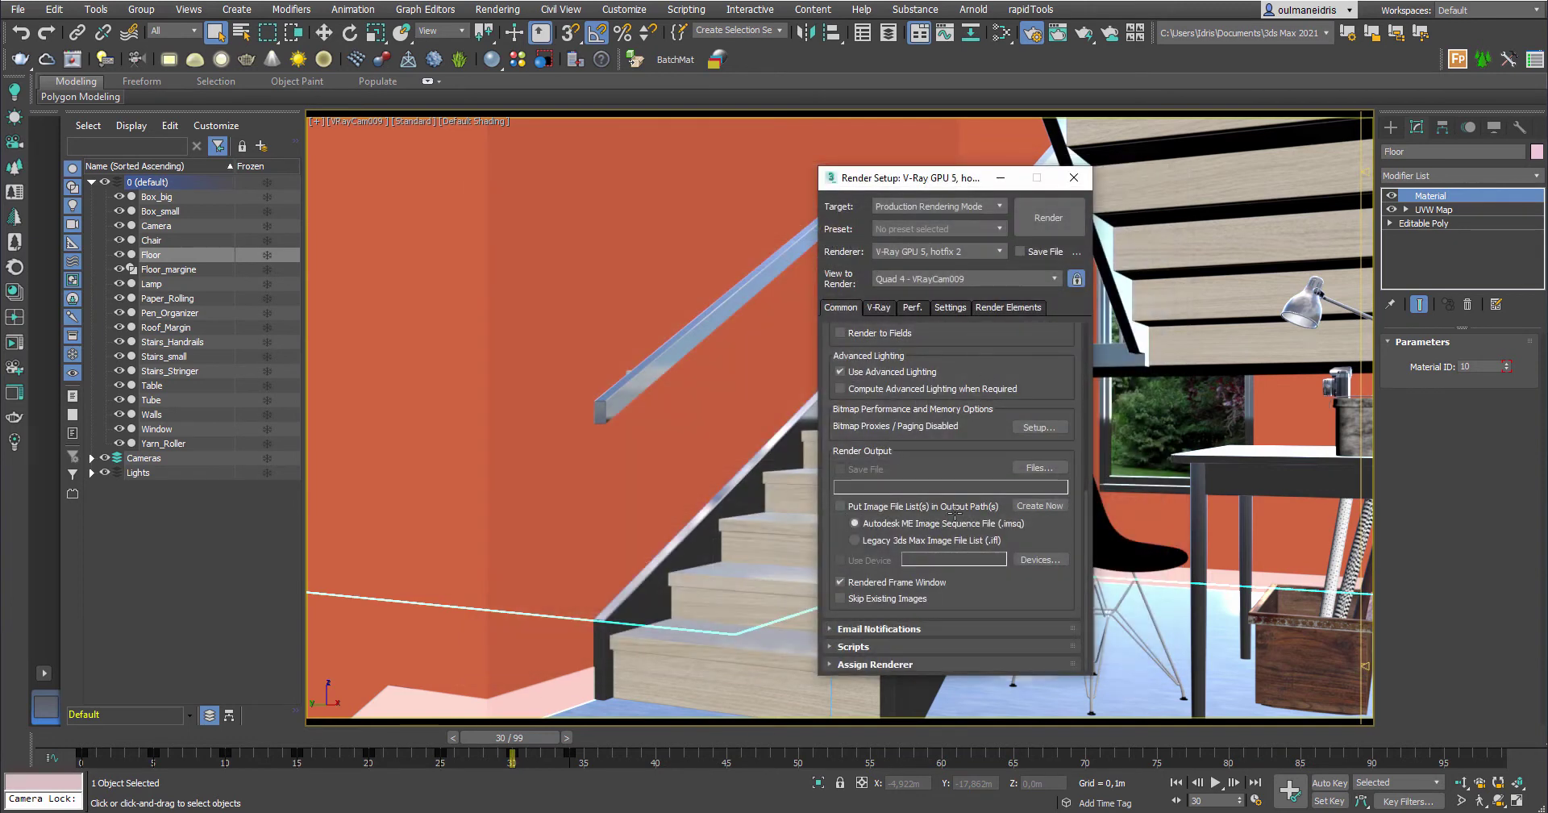
pyautogui.scroll(5, 980, 444)
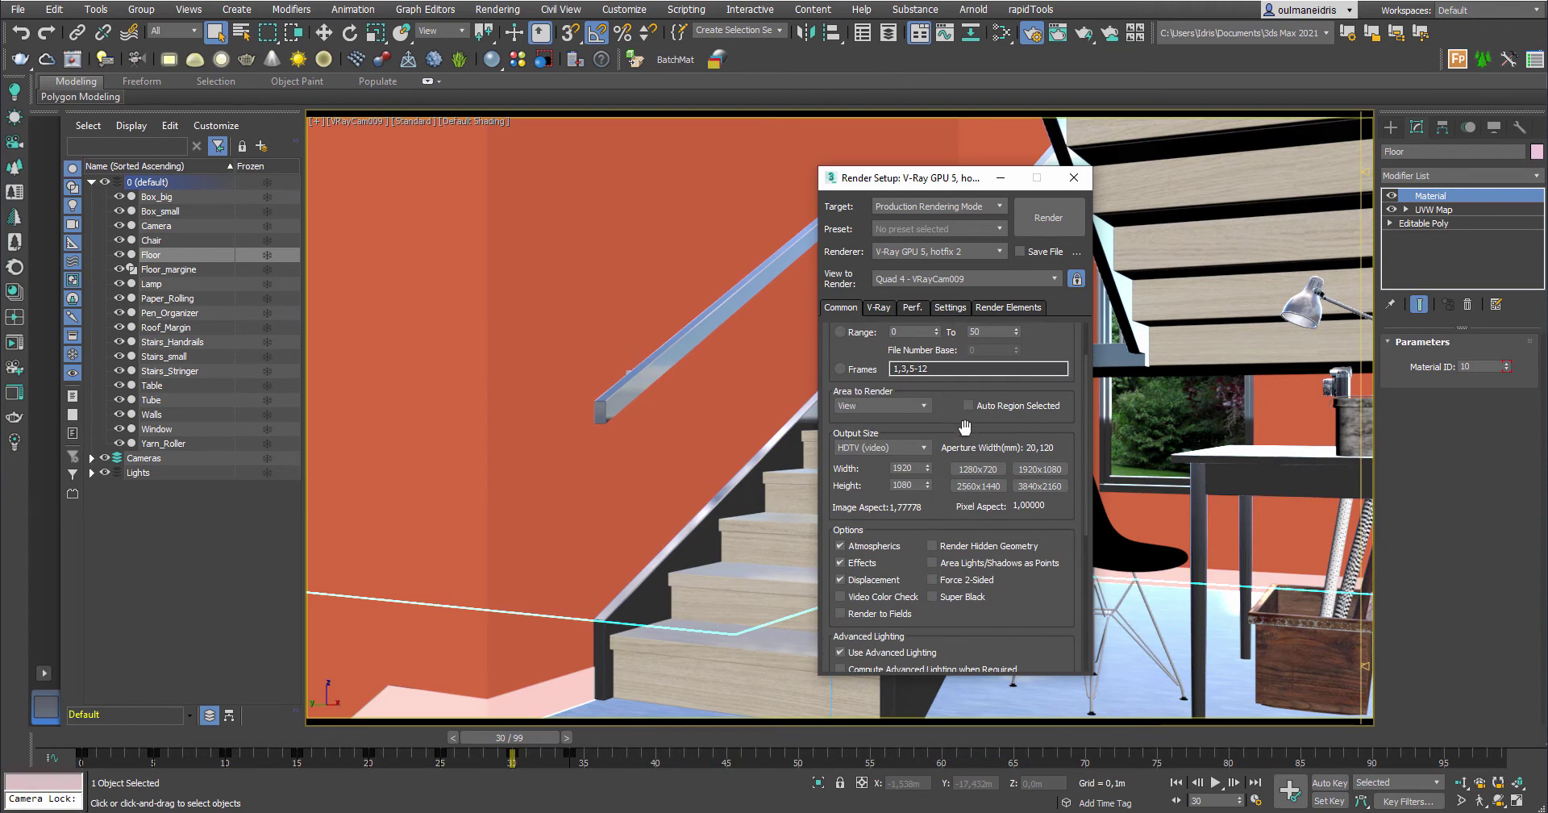
pyautogui.scroll(2, 927, 423)
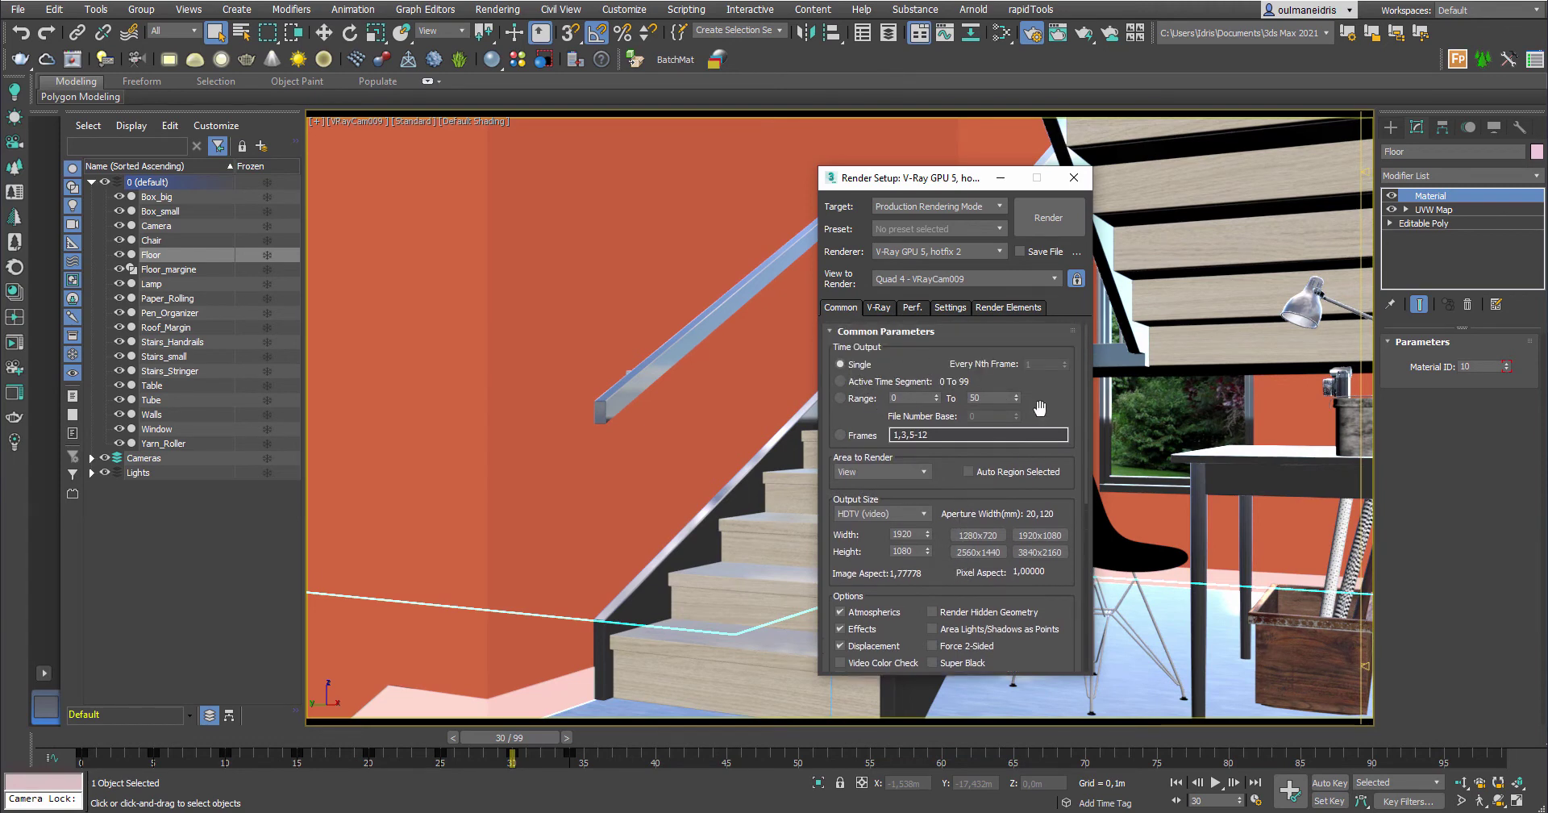
pyautogui.scroll(-6, 1032, 403)
pyautogui.moveTo(949, 182); pyautogui.dragTo(1139, 205)
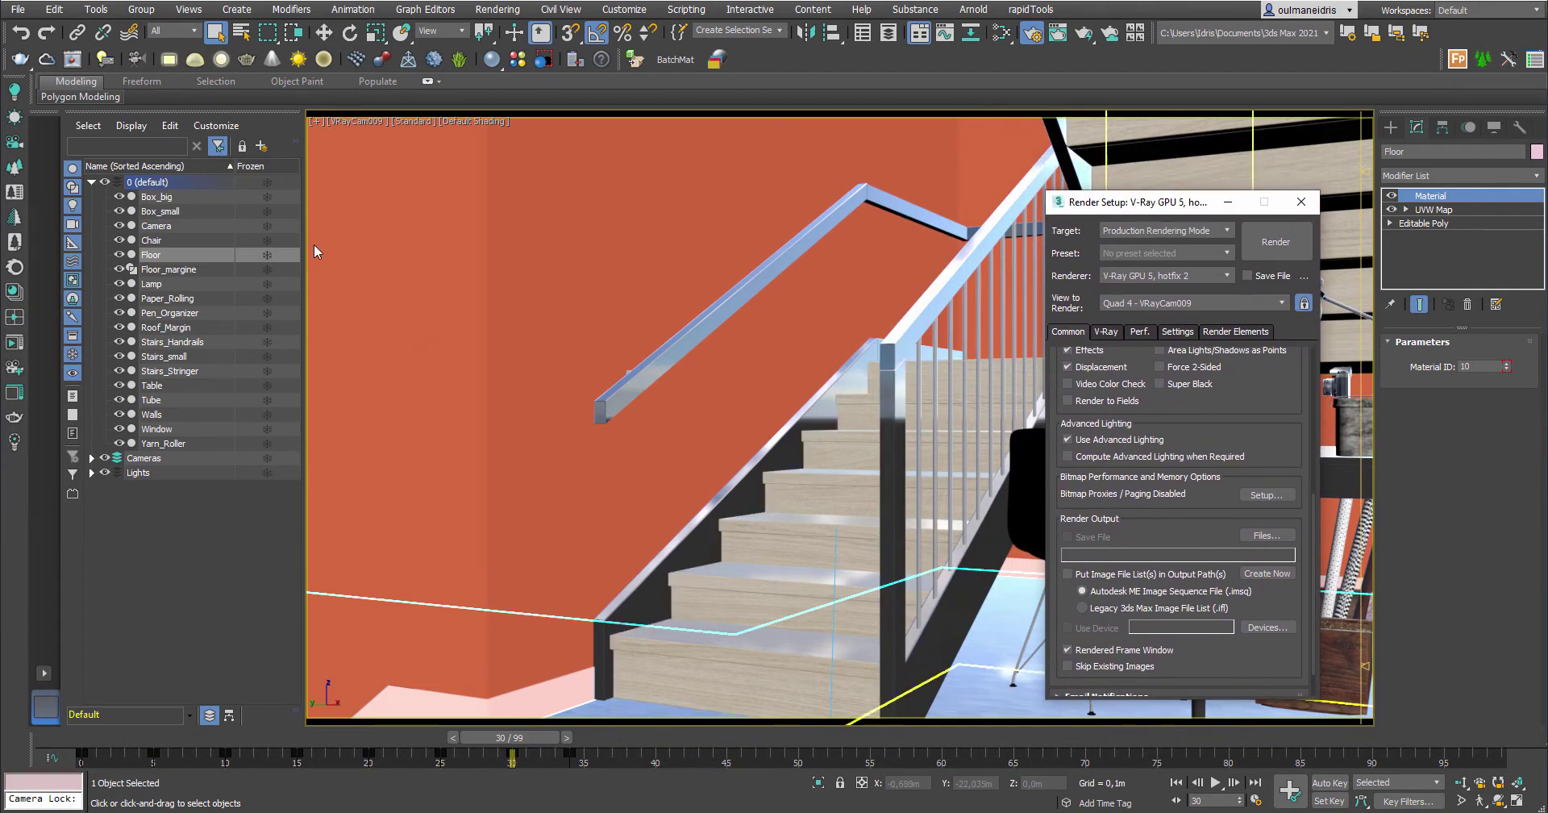
# Bring up the V-Ray Frame Buffer over the viewport and minimize Render Setup
pyautogui.click(66, 61)
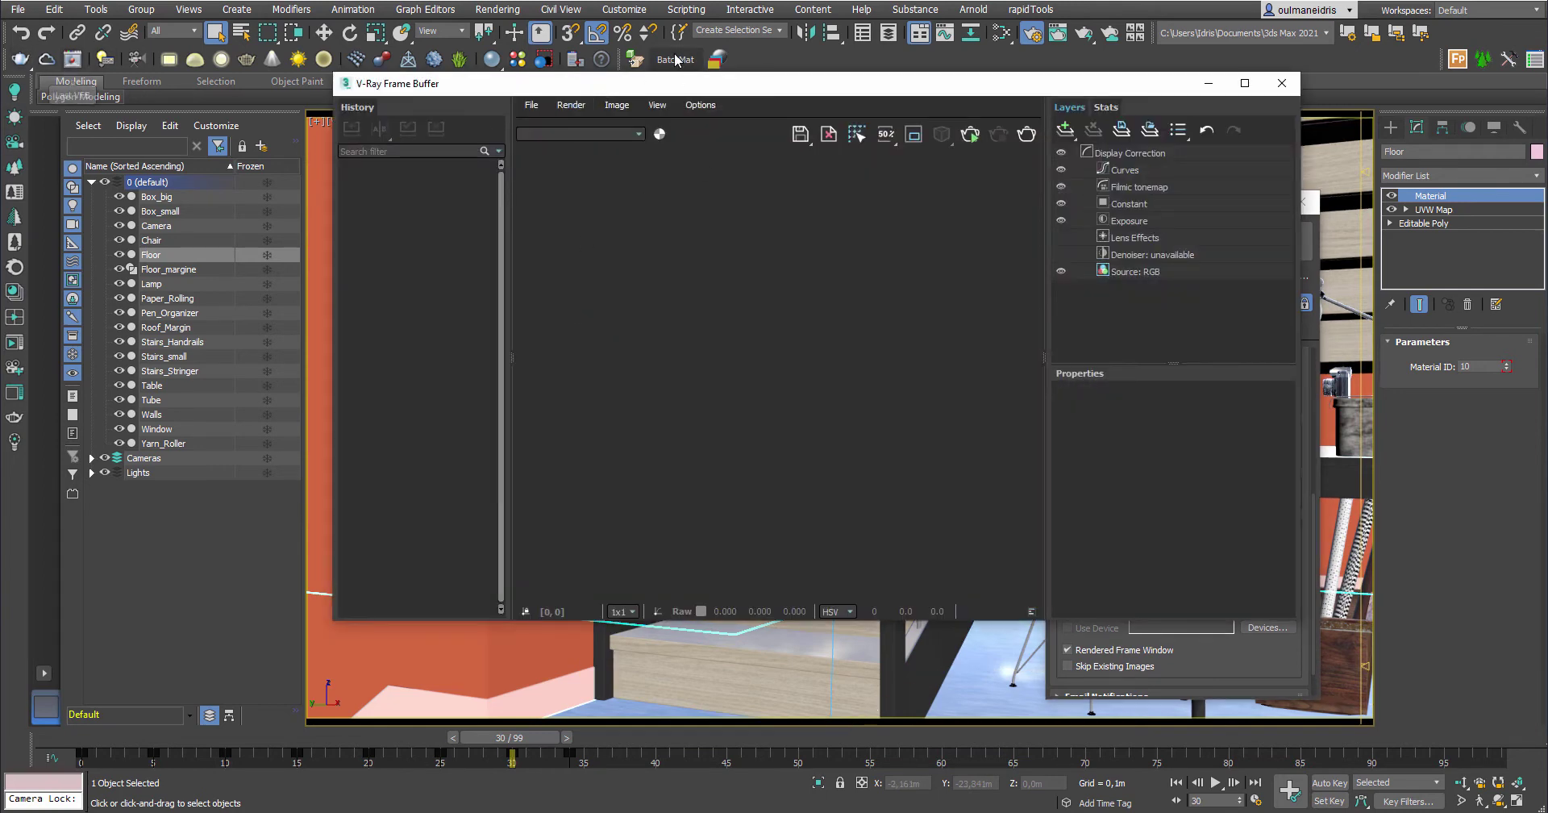
pyautogui.moveTo(563, 92); pyautogui.dragTo(402, 165)
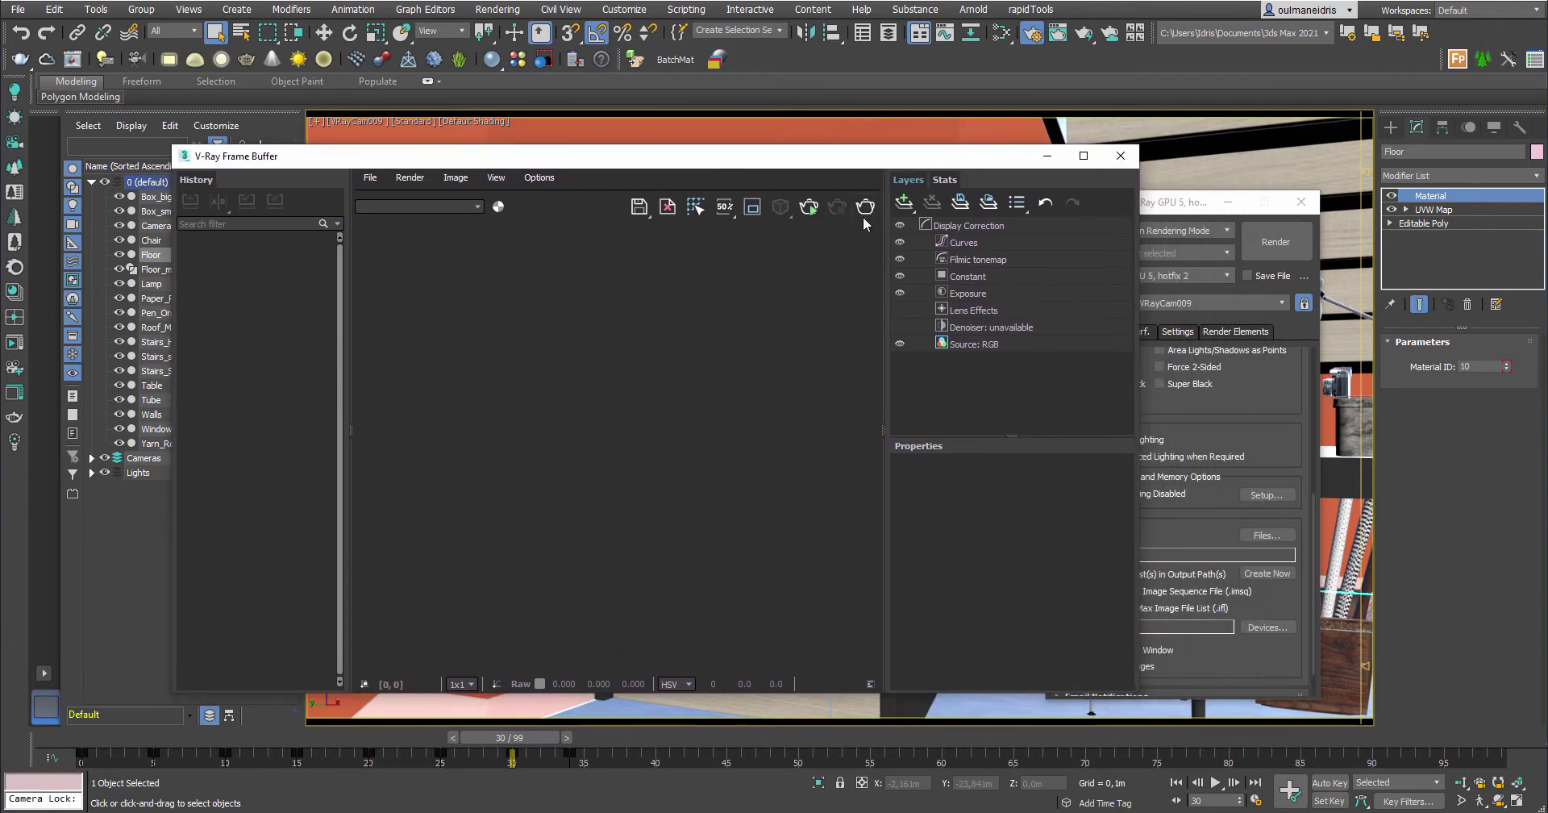
pyautogui.moveTo(1168, 208); pyautogui.dragTo(1184, 208)
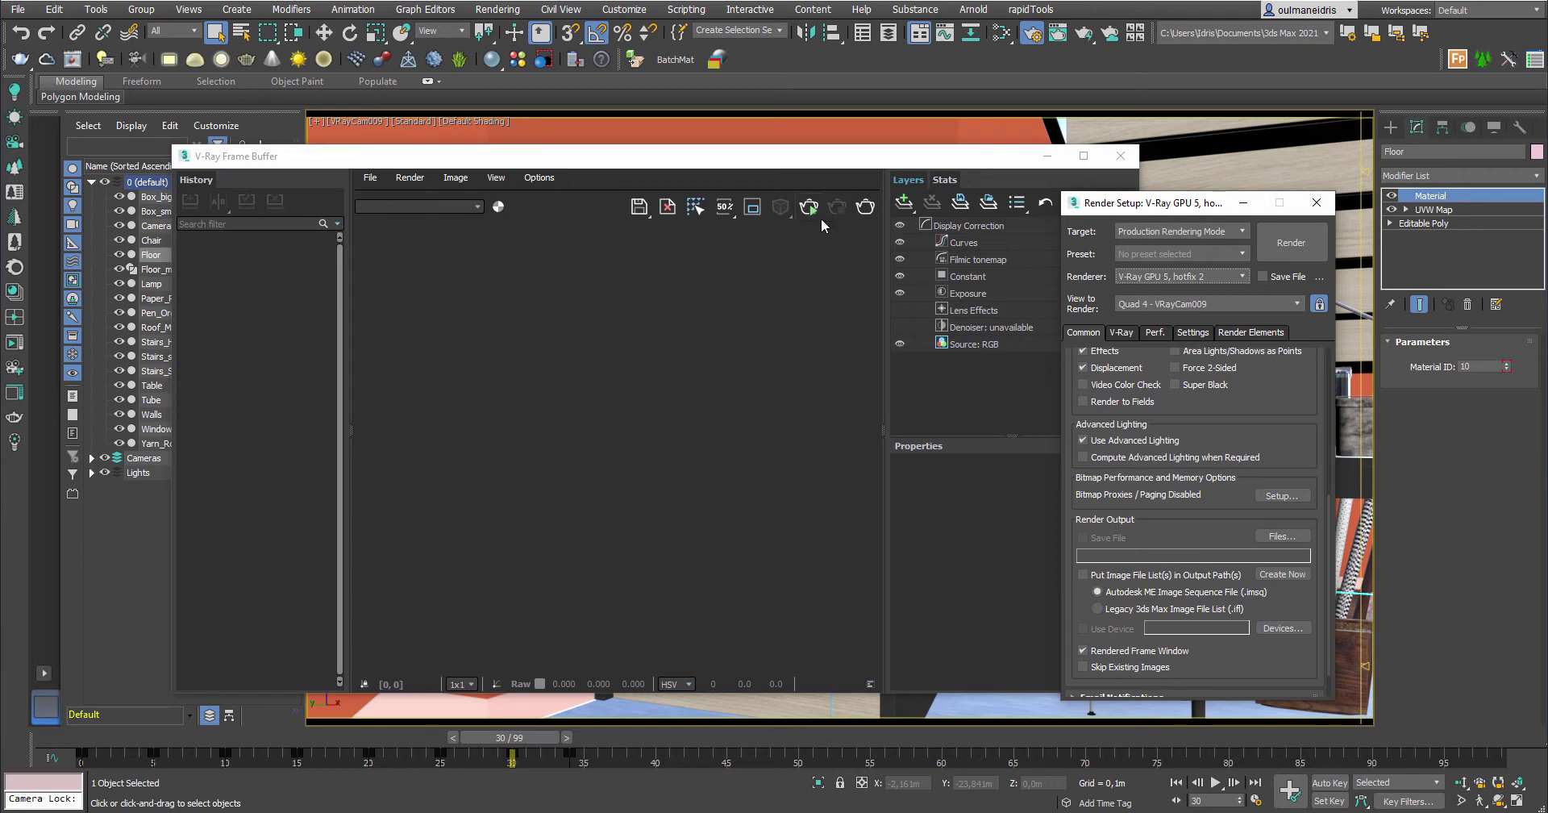
pyautogui.moveTo(1156, 208); pyautogui.dragTo(1323, 189)
pyautogui.moveTo(931, 158); pyautogui.dragTo(861, 89)
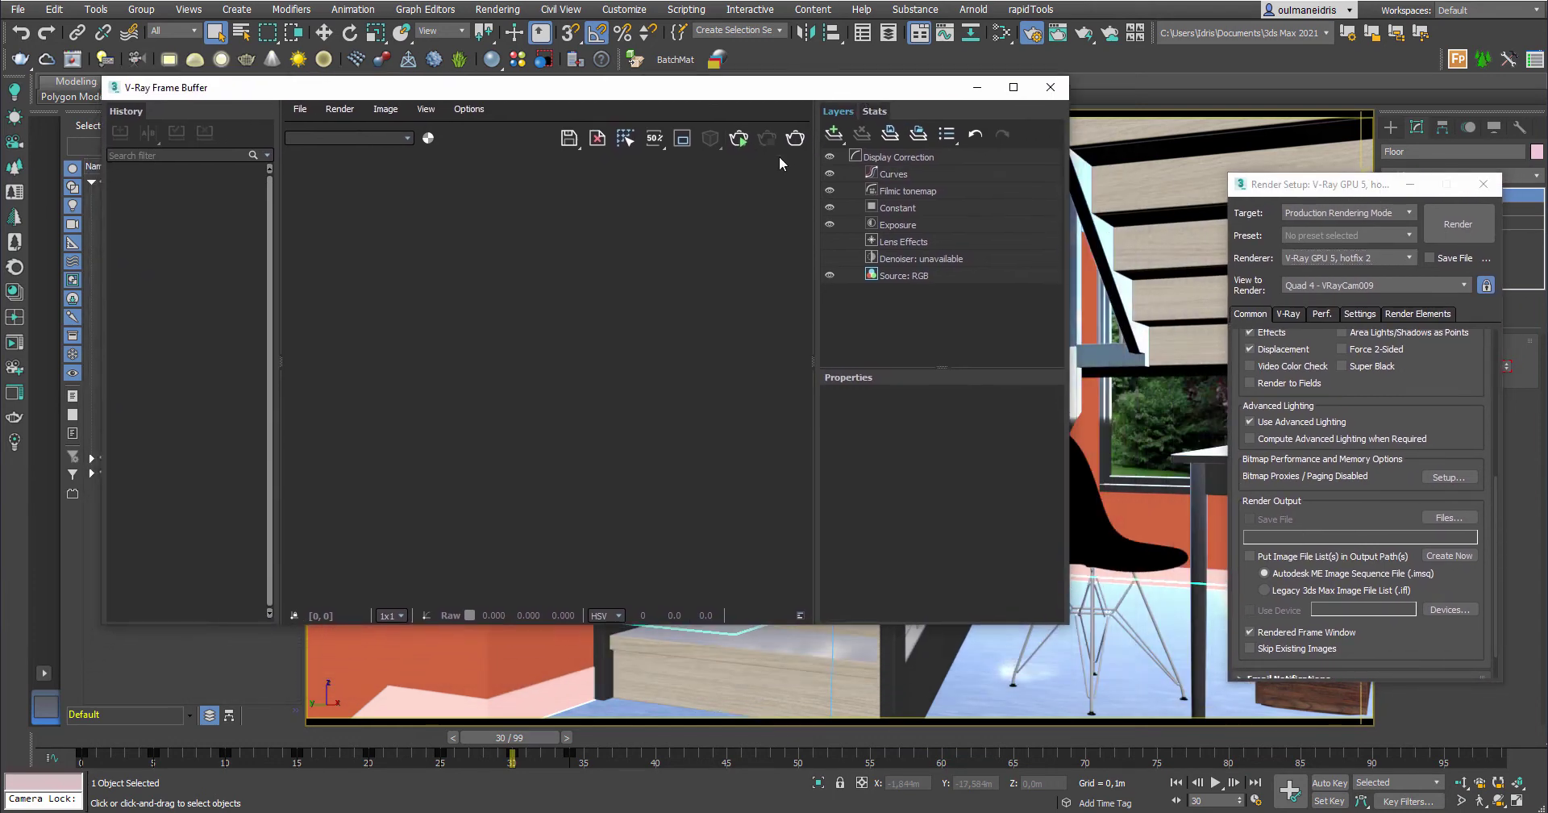
pyautogui.click(1410, 184)
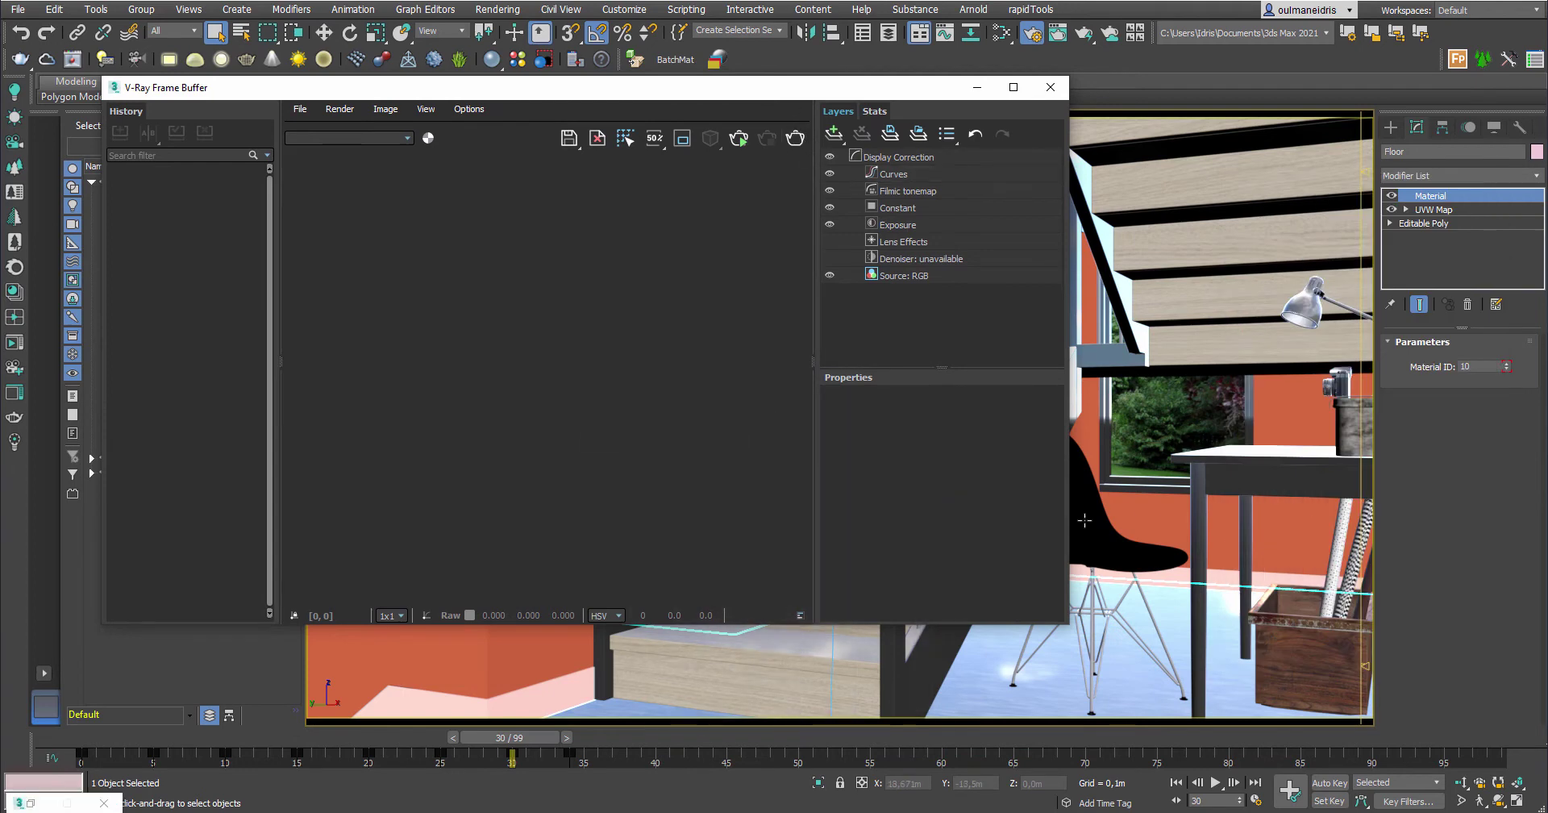
pyautogui.moveTo(743, 95); pyautogui.dragTo(785, 90)
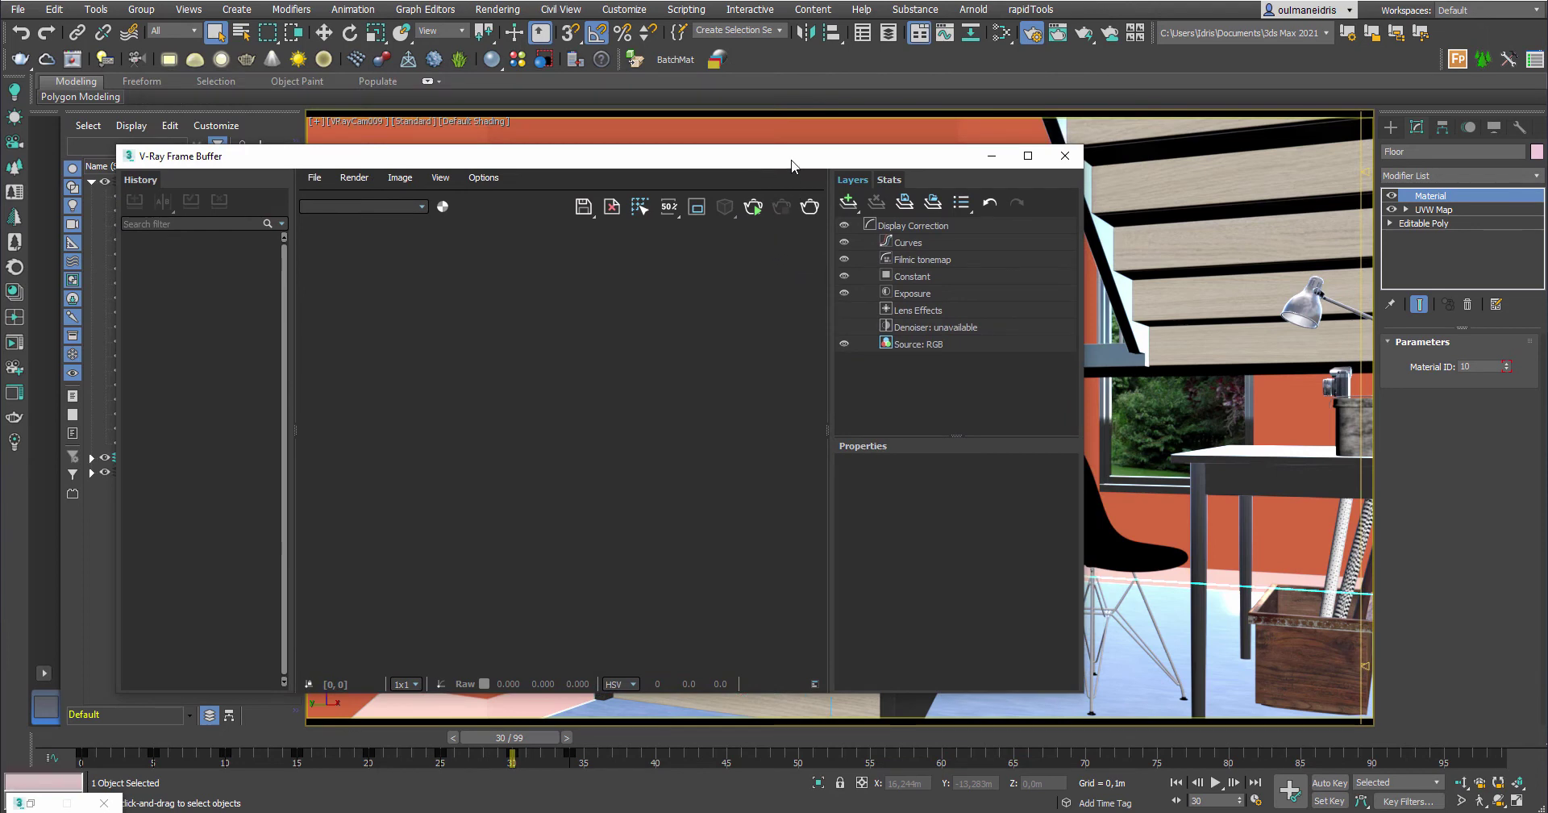
# Start an interactive V-Ray render of the staircase camera view in the frame buffer
pyautogui.click(757, 211)
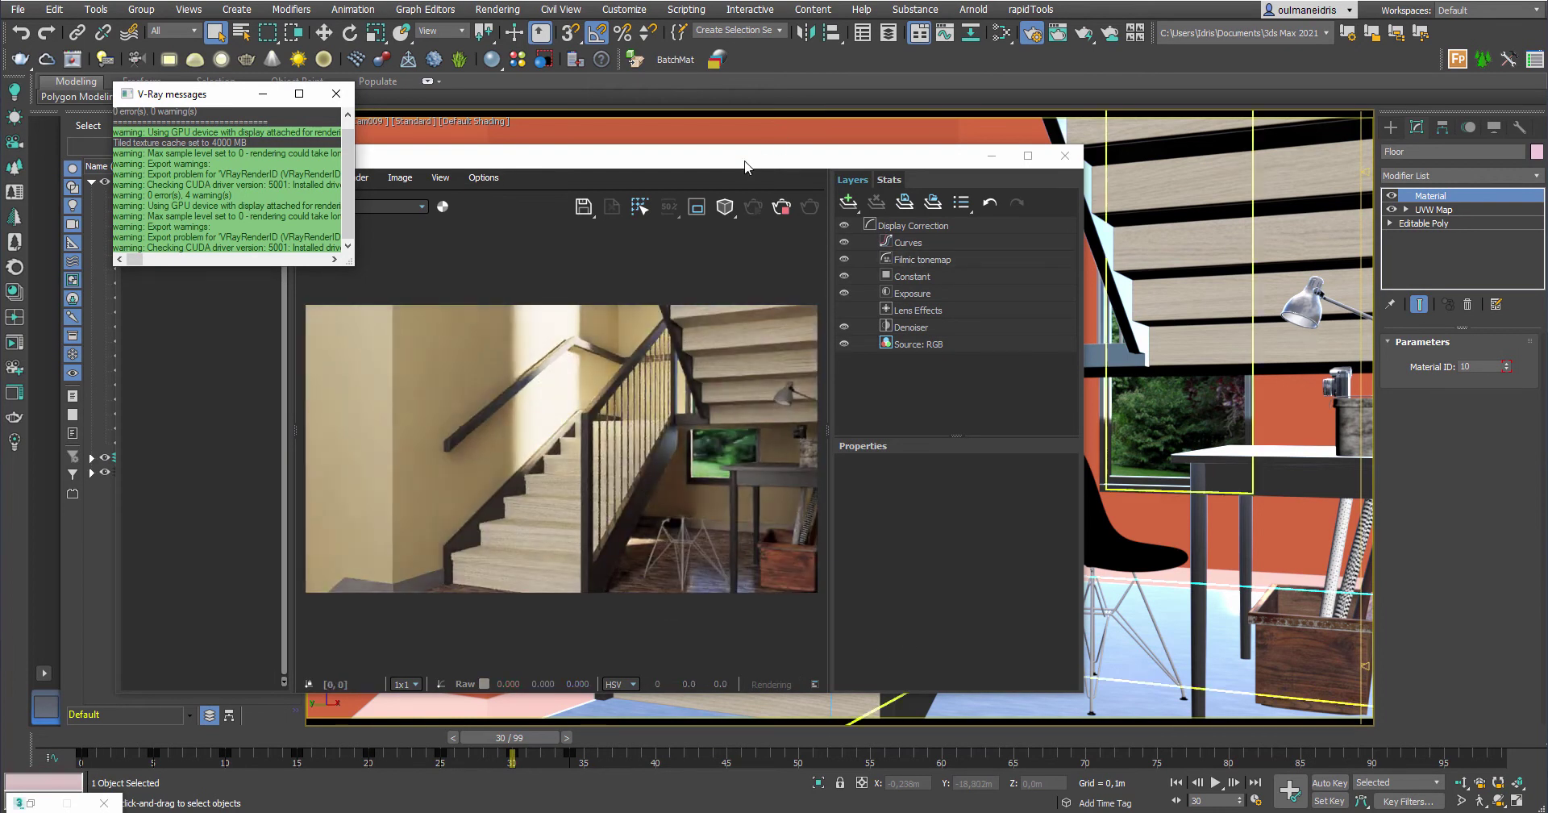
pyautogui.moveTo(743, 164); pyautogui.dragTo(727, 58)
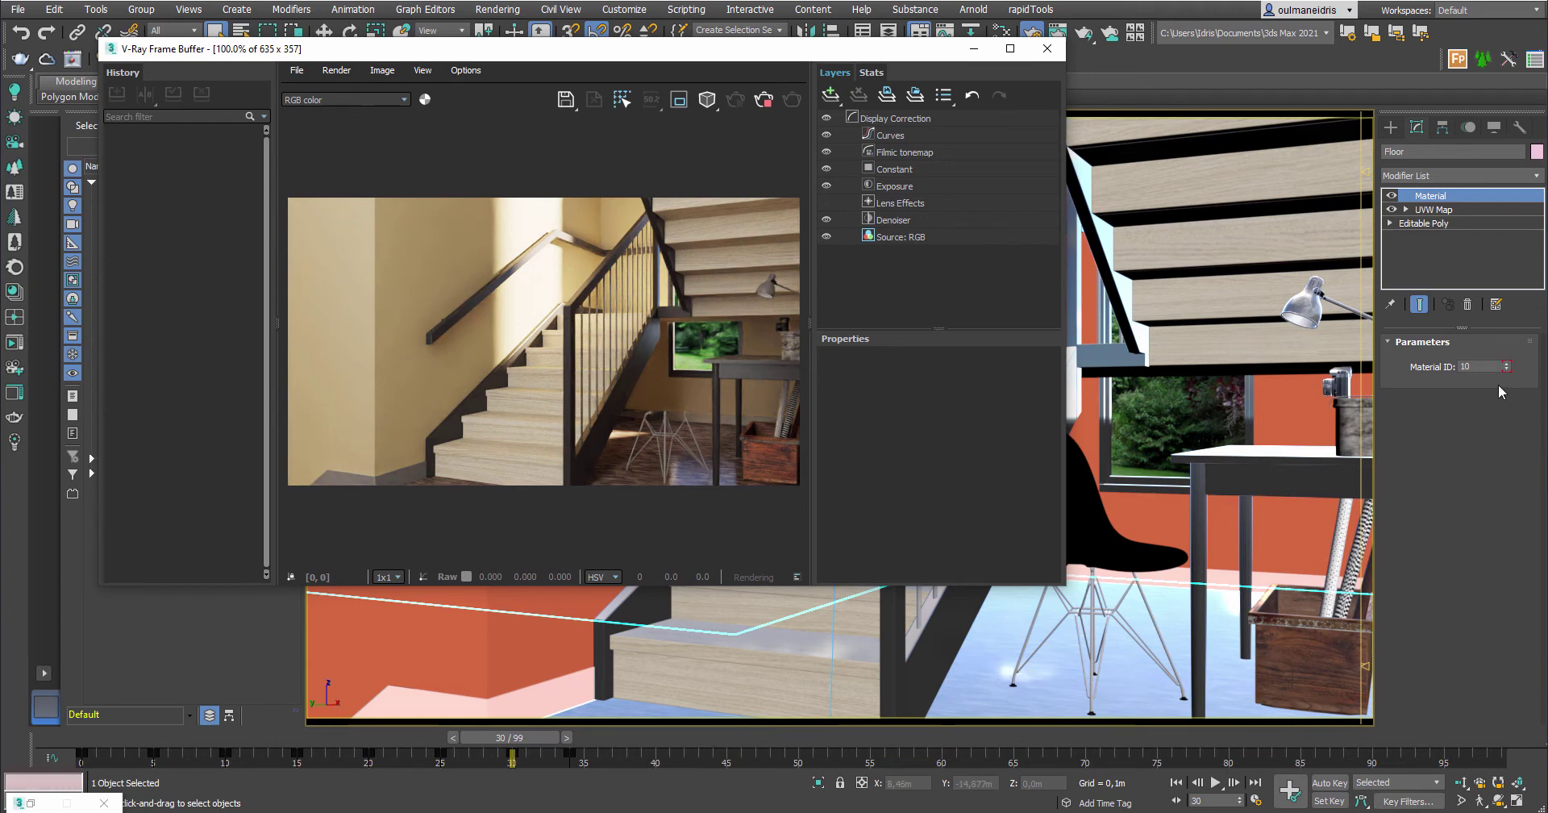
# At frame 40, step the Floor's Material ID up to 17 and back to 14, then select the Walls
pyautogui.moveTo(510, 736); pyautogui.dragTo(654, 737)
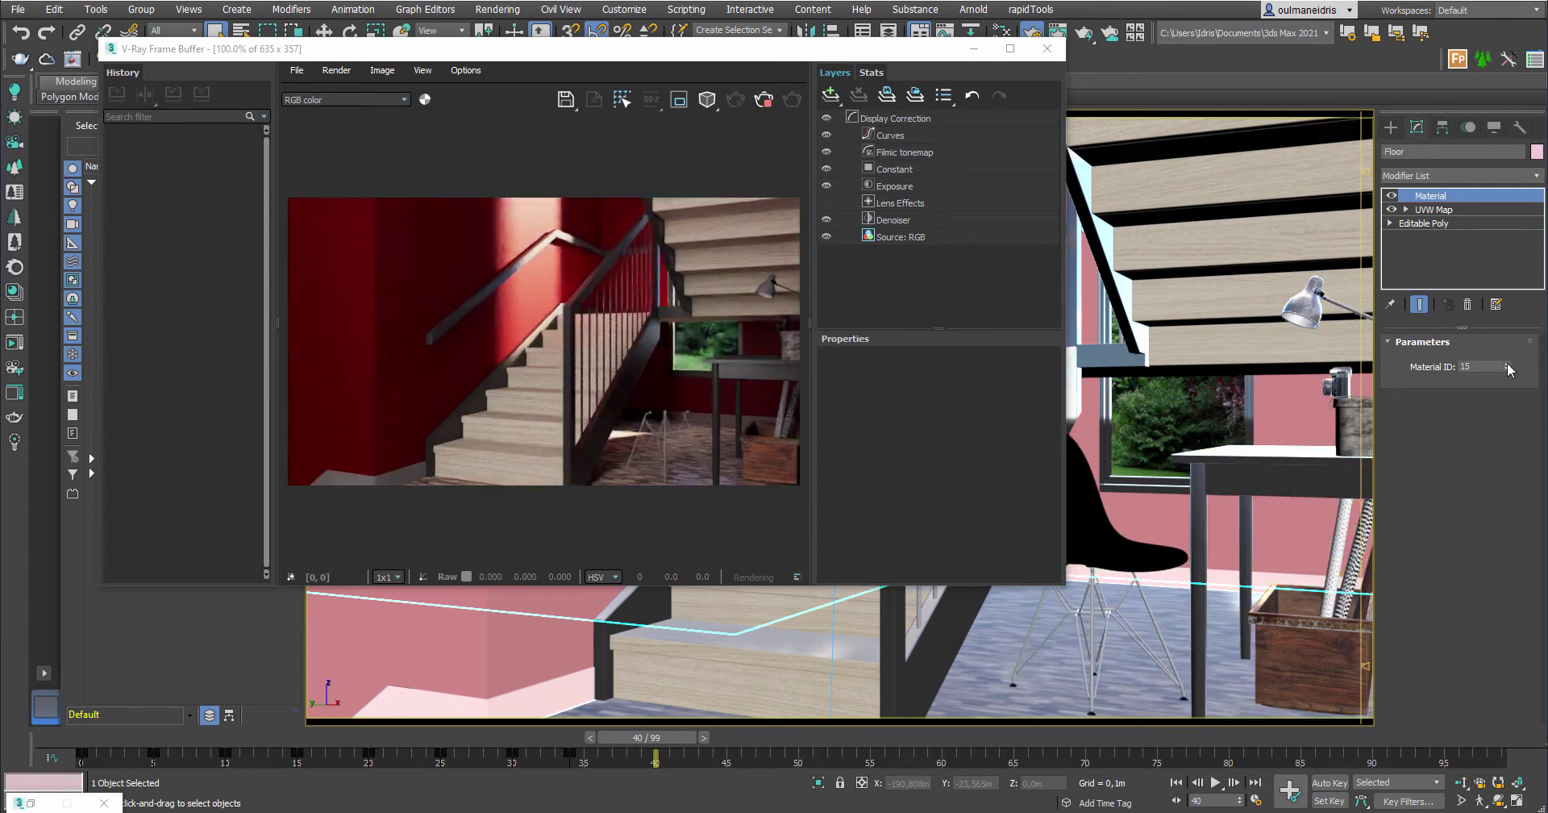
pyautogui.click(1506, 365)
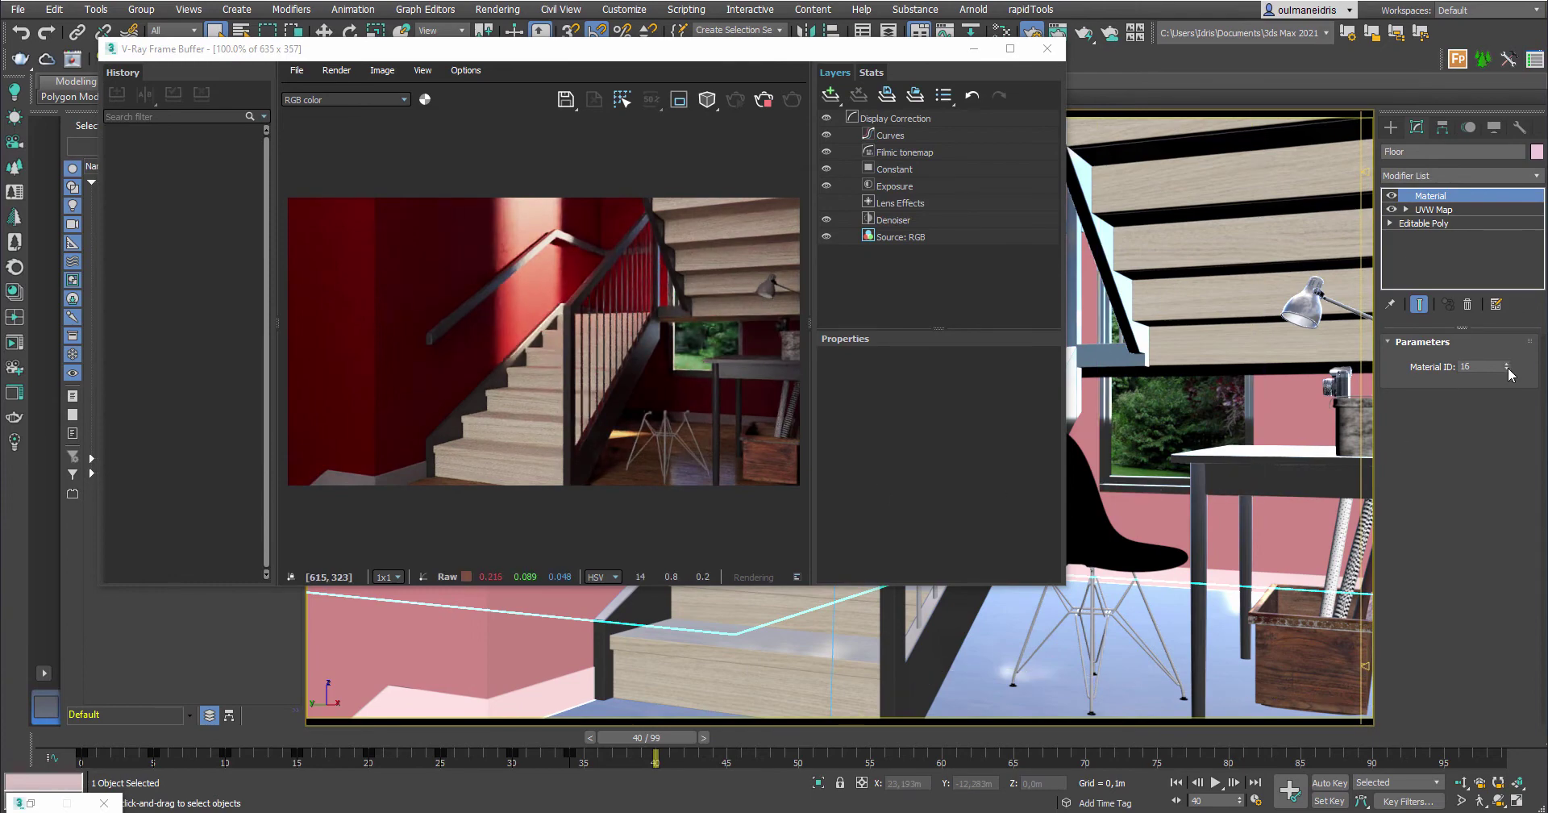
pyautogui.click(1507, 365)
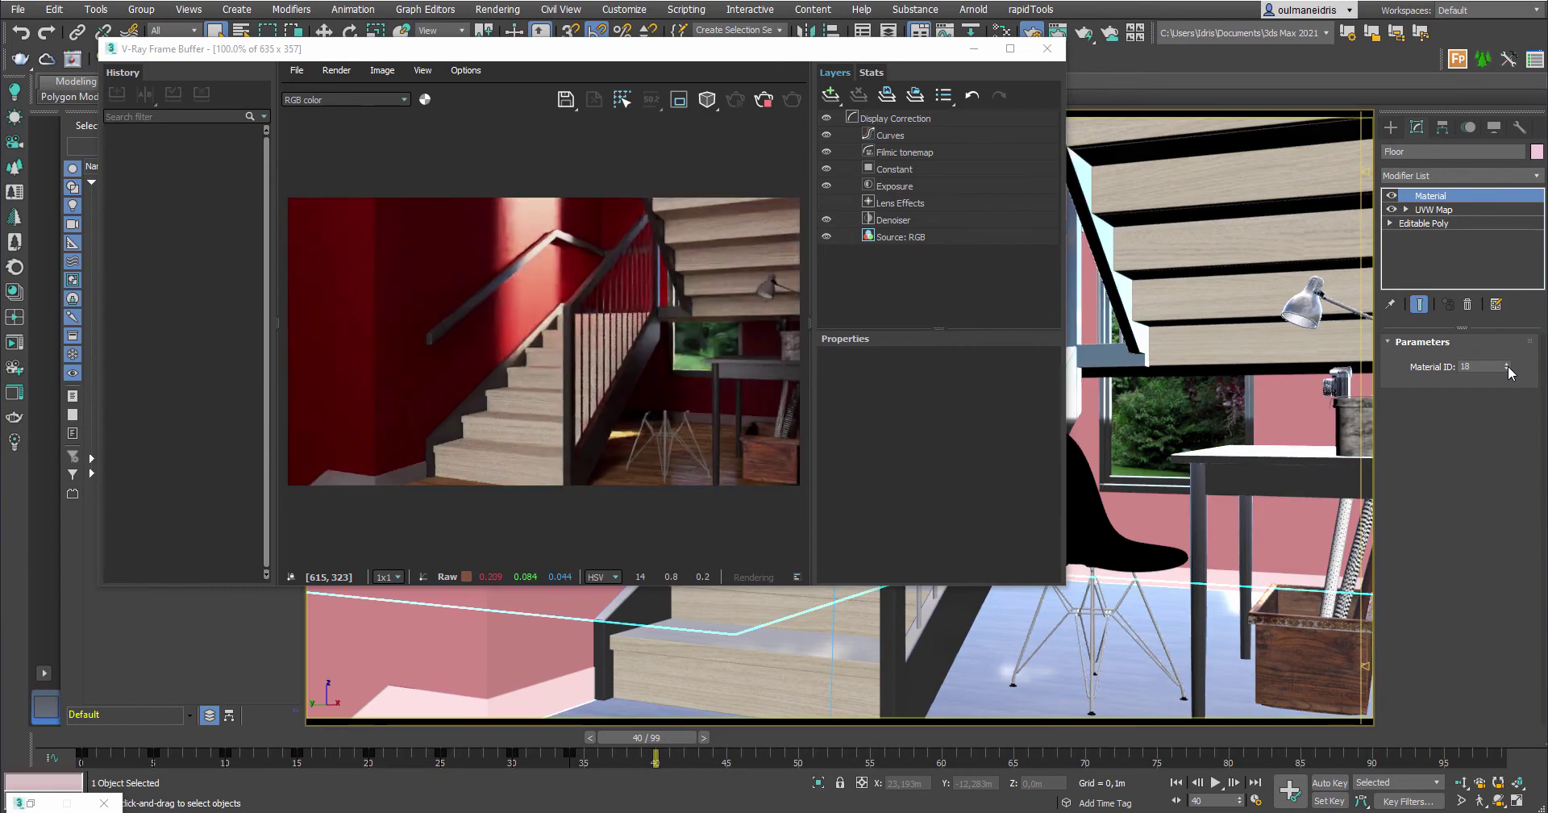
pyautogui.click(1506, 370)
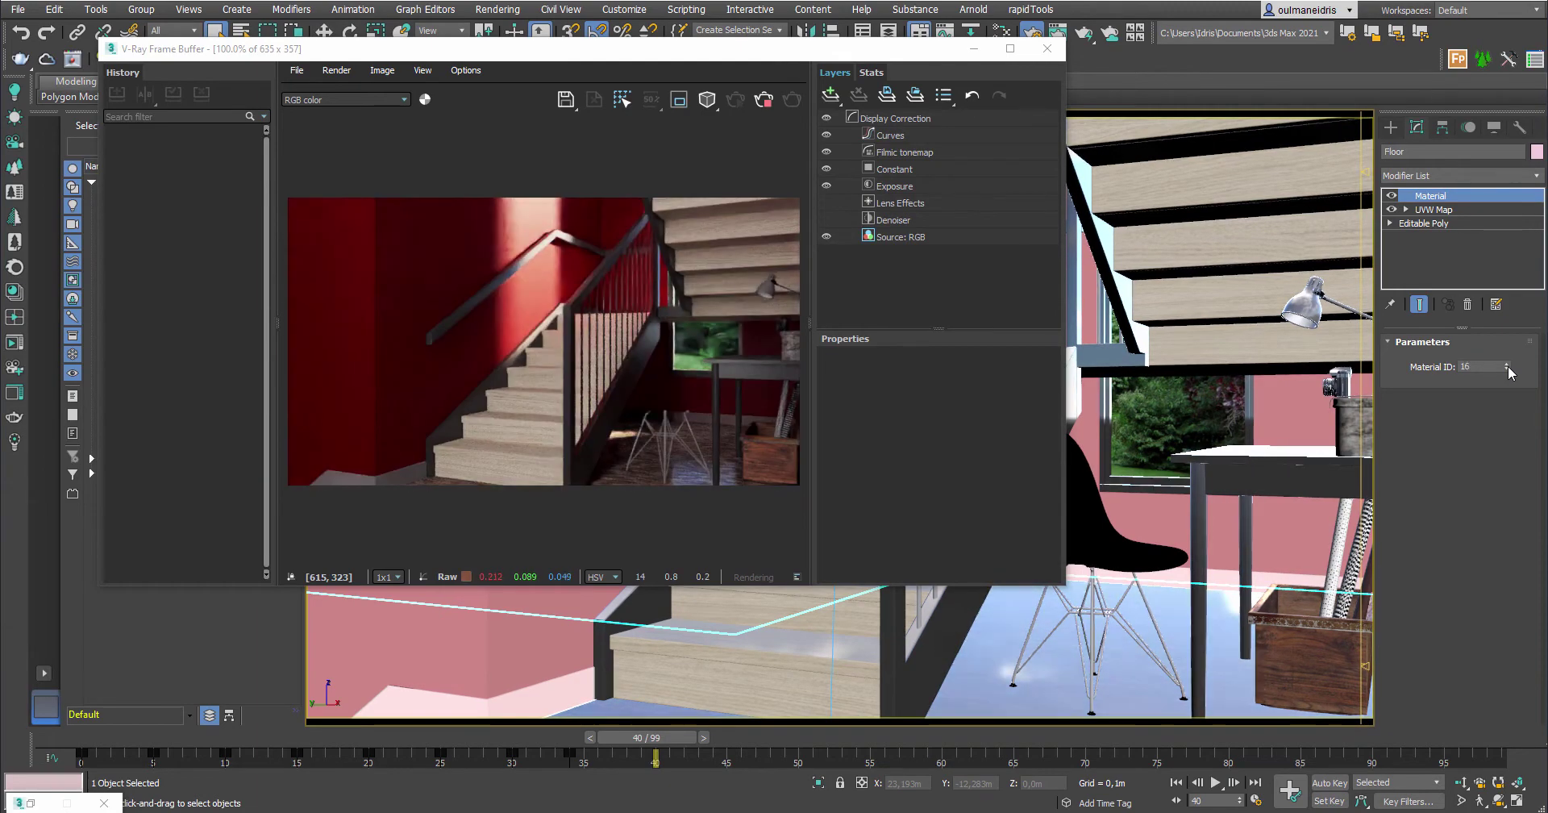
pyautogui.click(1507, 370)
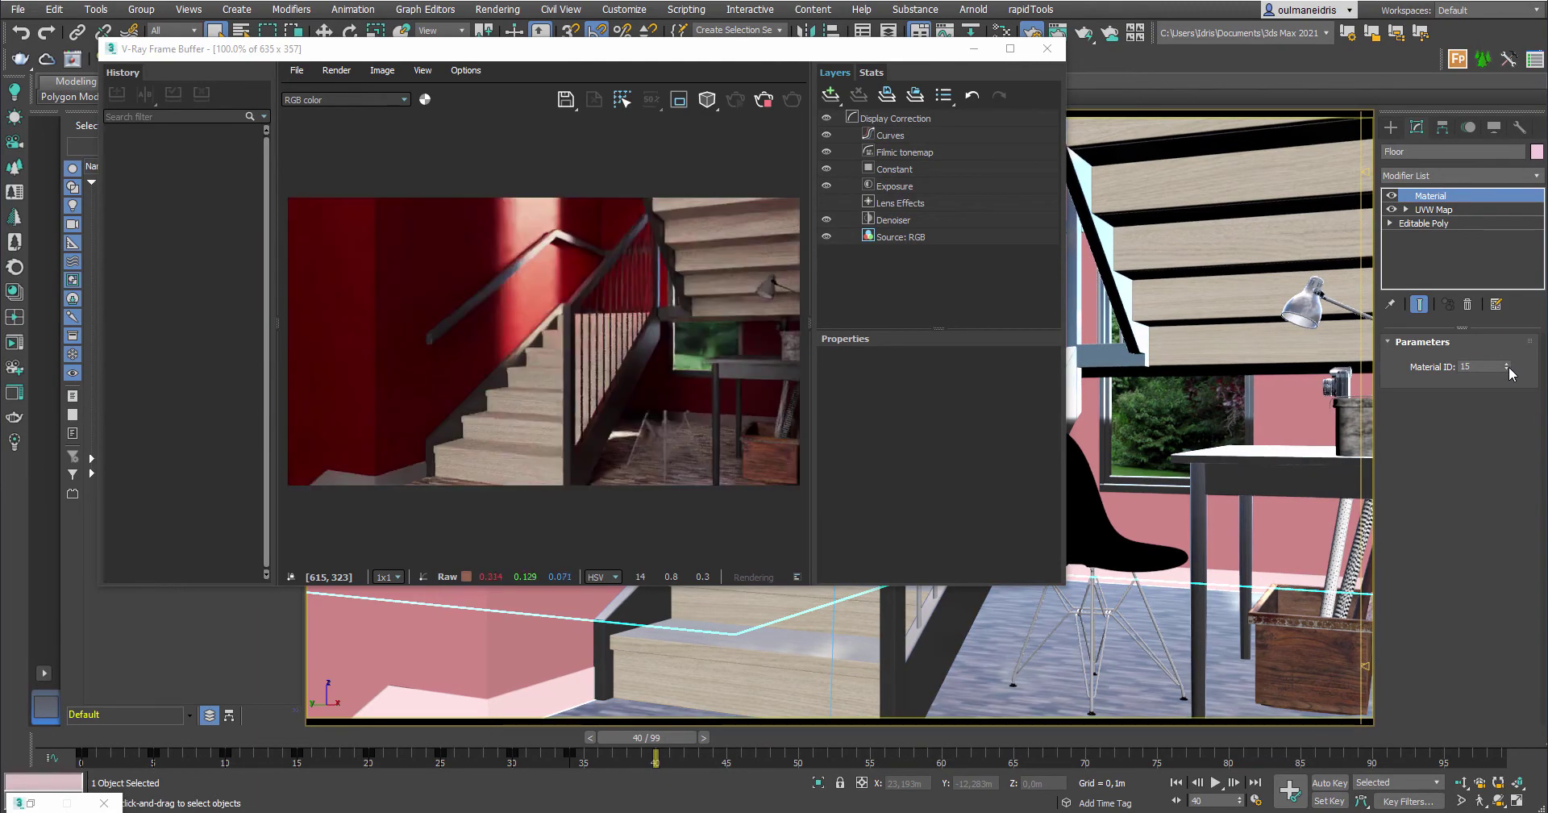
pyautogui.click(1506, 370)
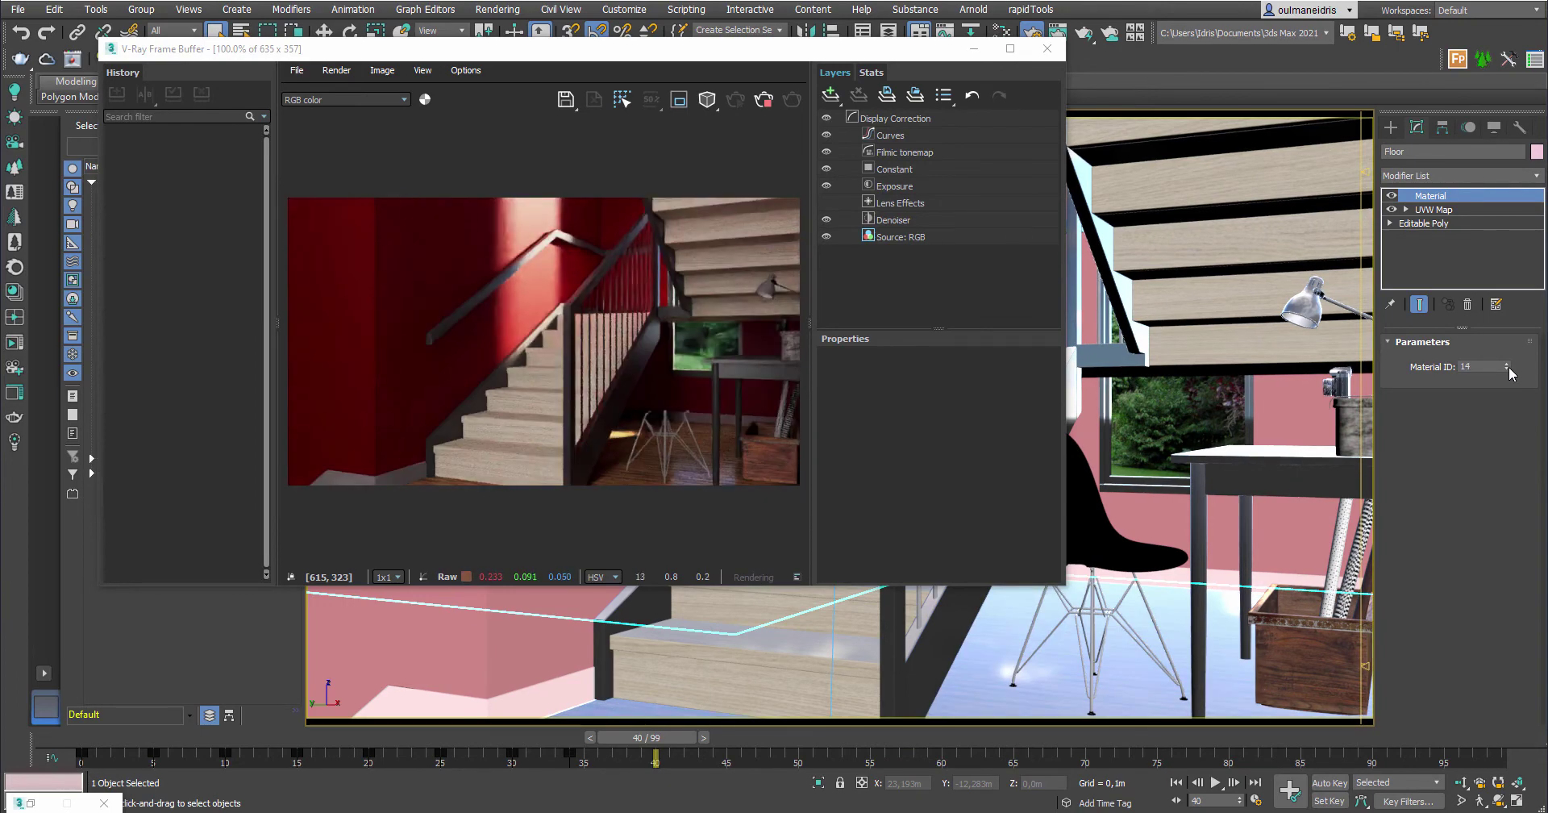
pyautogui.click(521, 614)
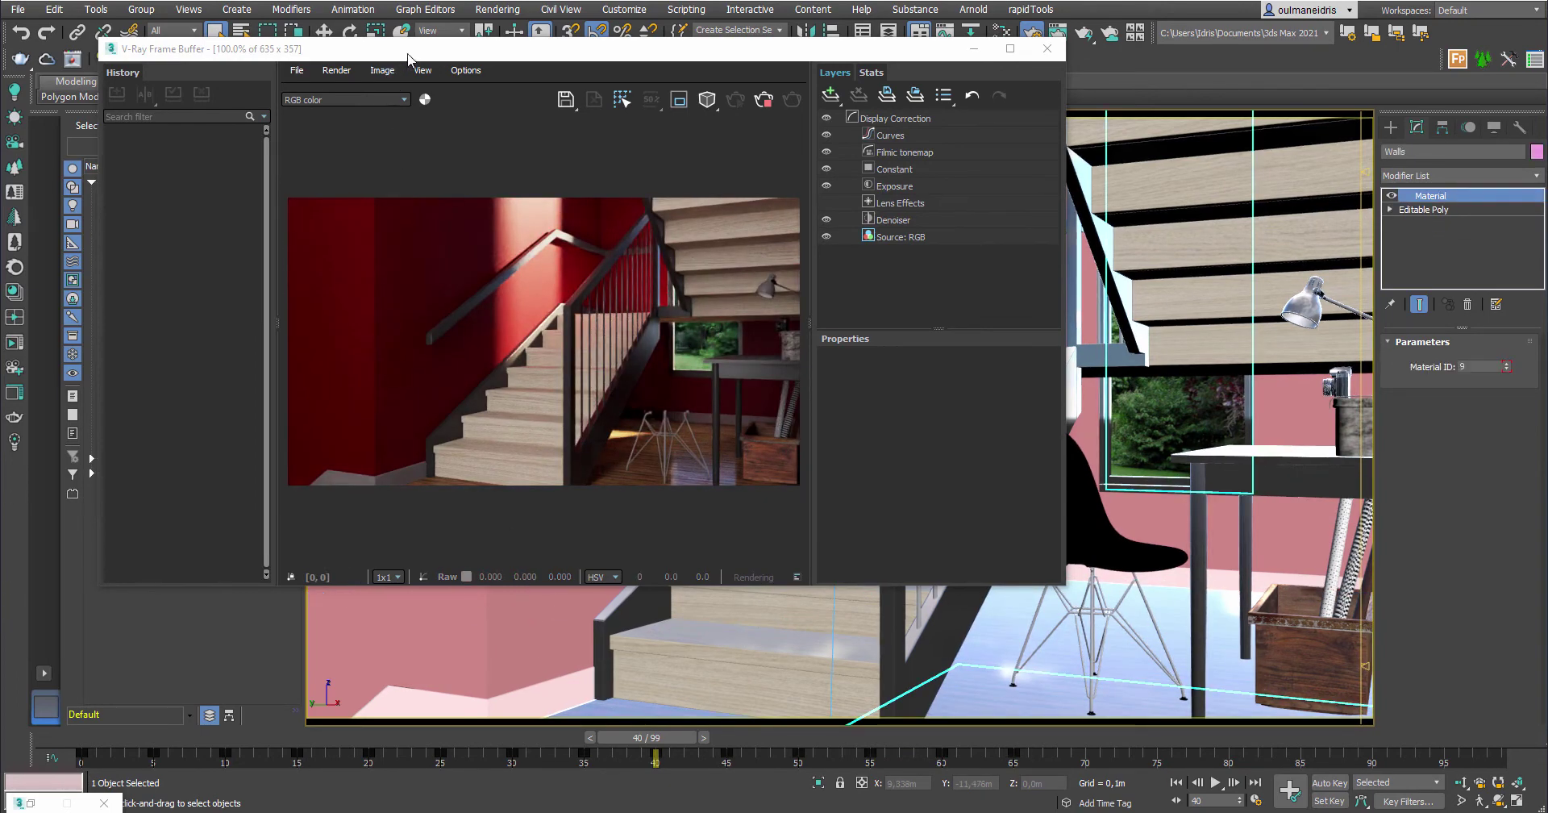
# Step the Walls' Material ID through 10 and 11 down to 8, then stop the interactive render
pyautogui.moveTo(408, 54); pyautogui.dragTo(659, 58)
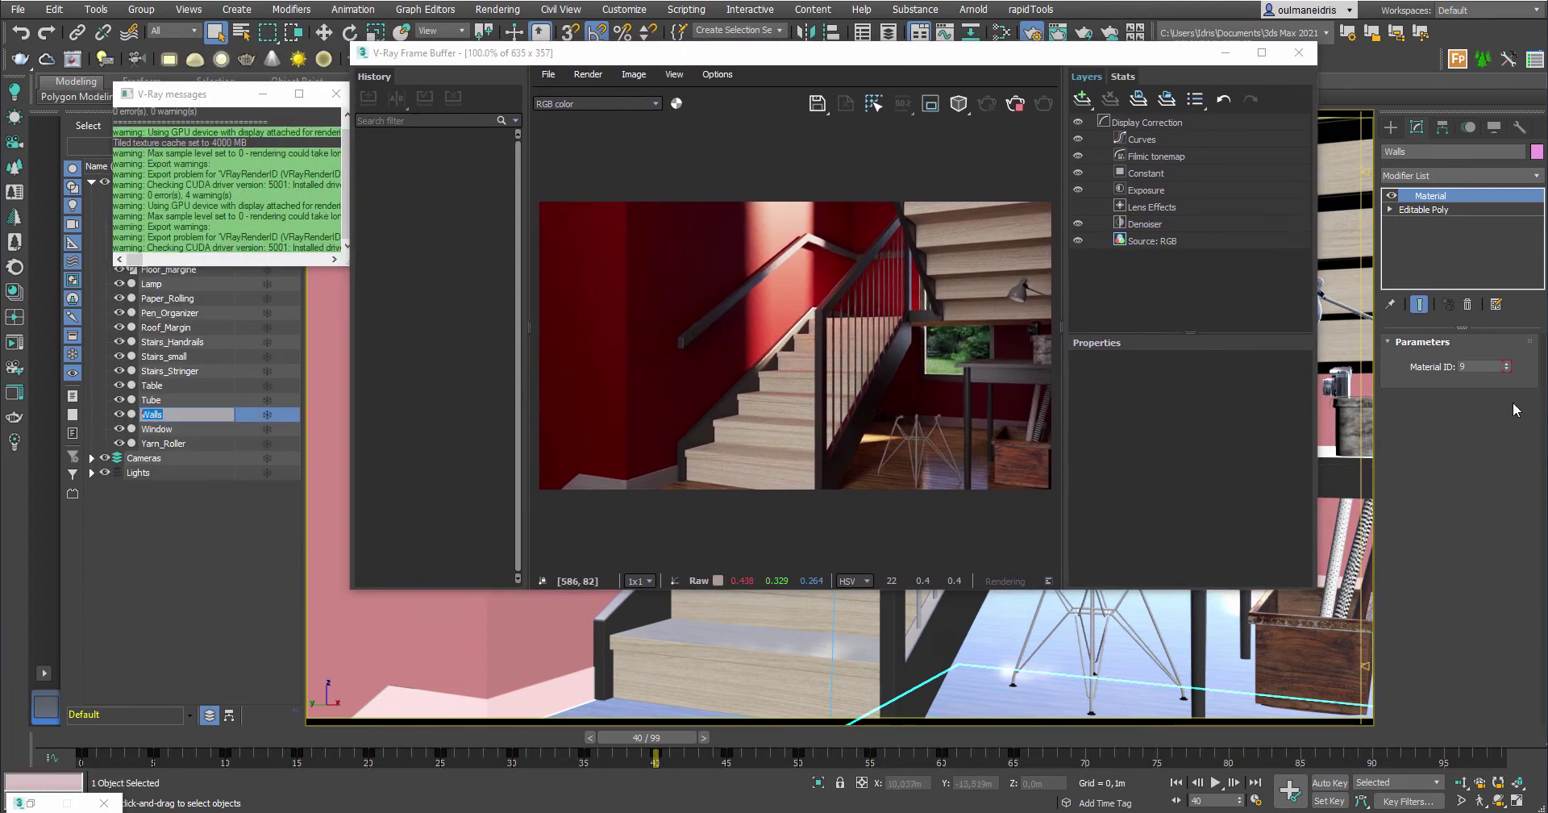
pyautogui.click(1506, 365)
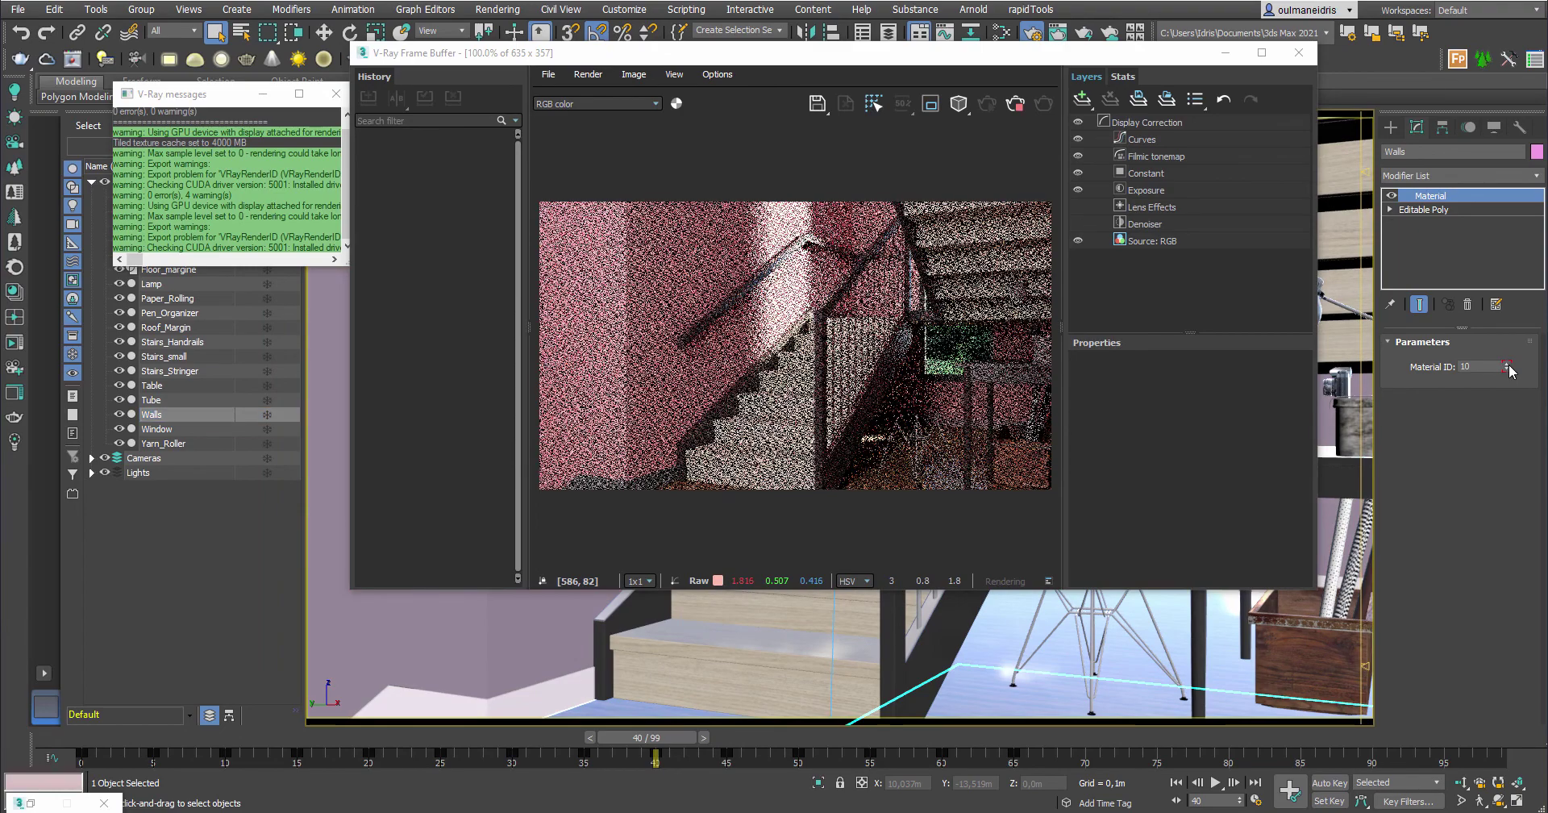
pyautogui.click(1508, 365)
pyautogui.click(1507, 369)
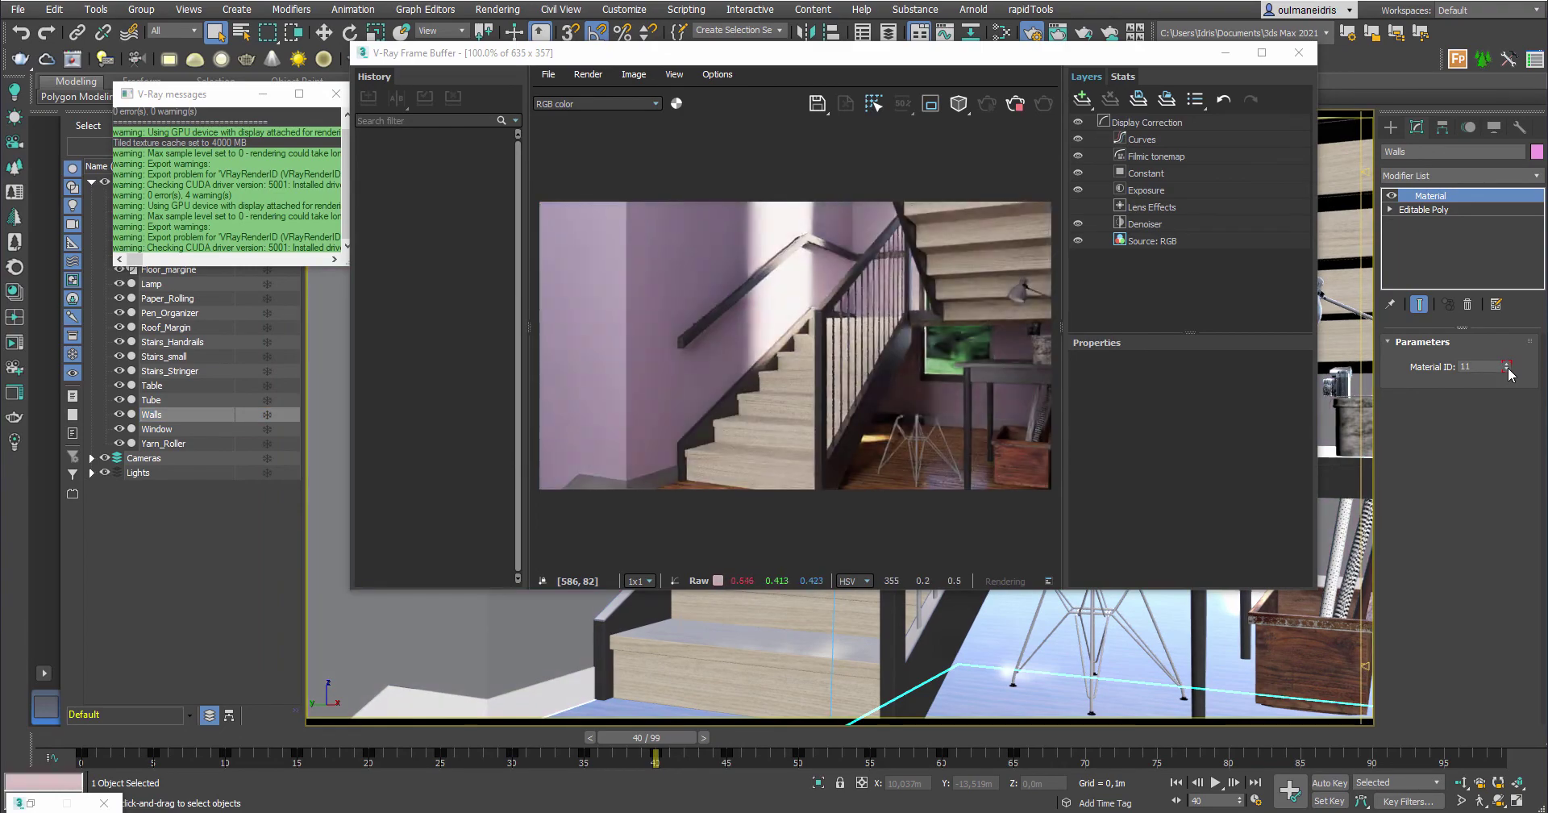
pyautogui.click(1506, 369)
pyautogui.click(1507, 369)
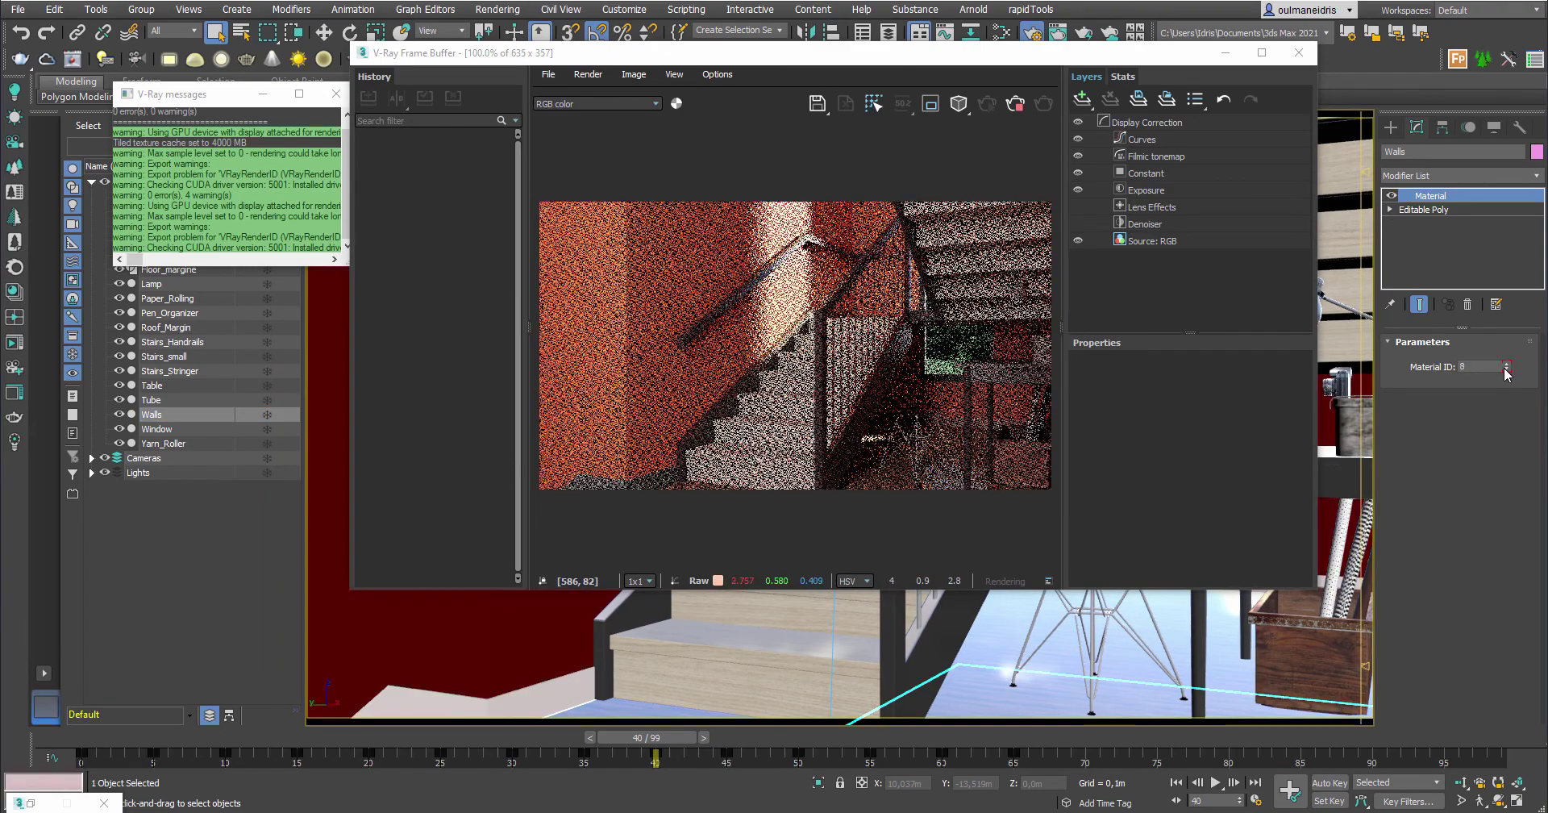
pyautogui.moveTo(1031, 56); pyautogui.dragTo(1020, 93)
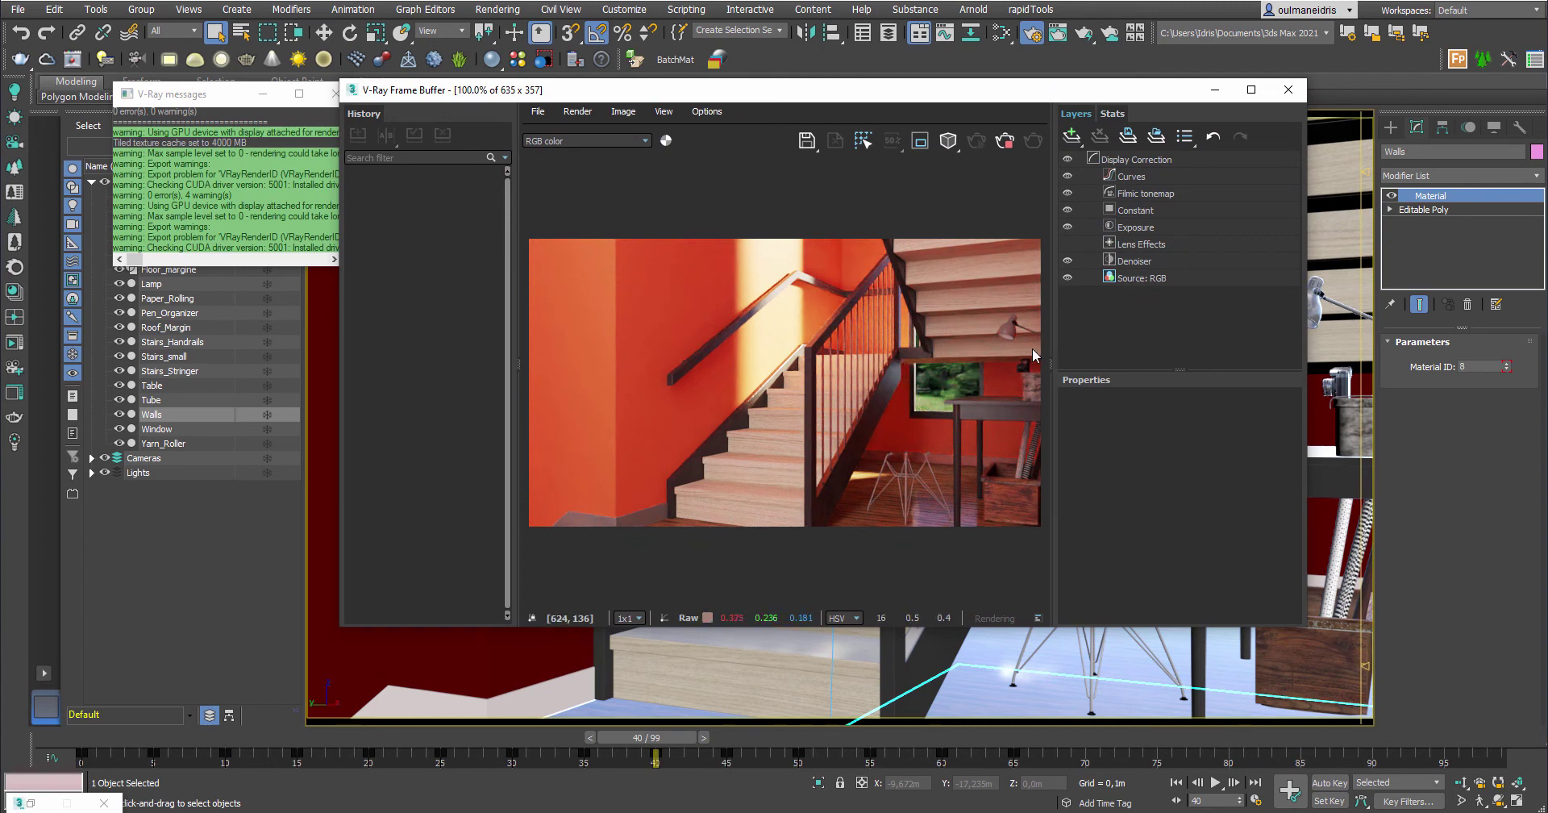
pyautogui.click(1006, 150)
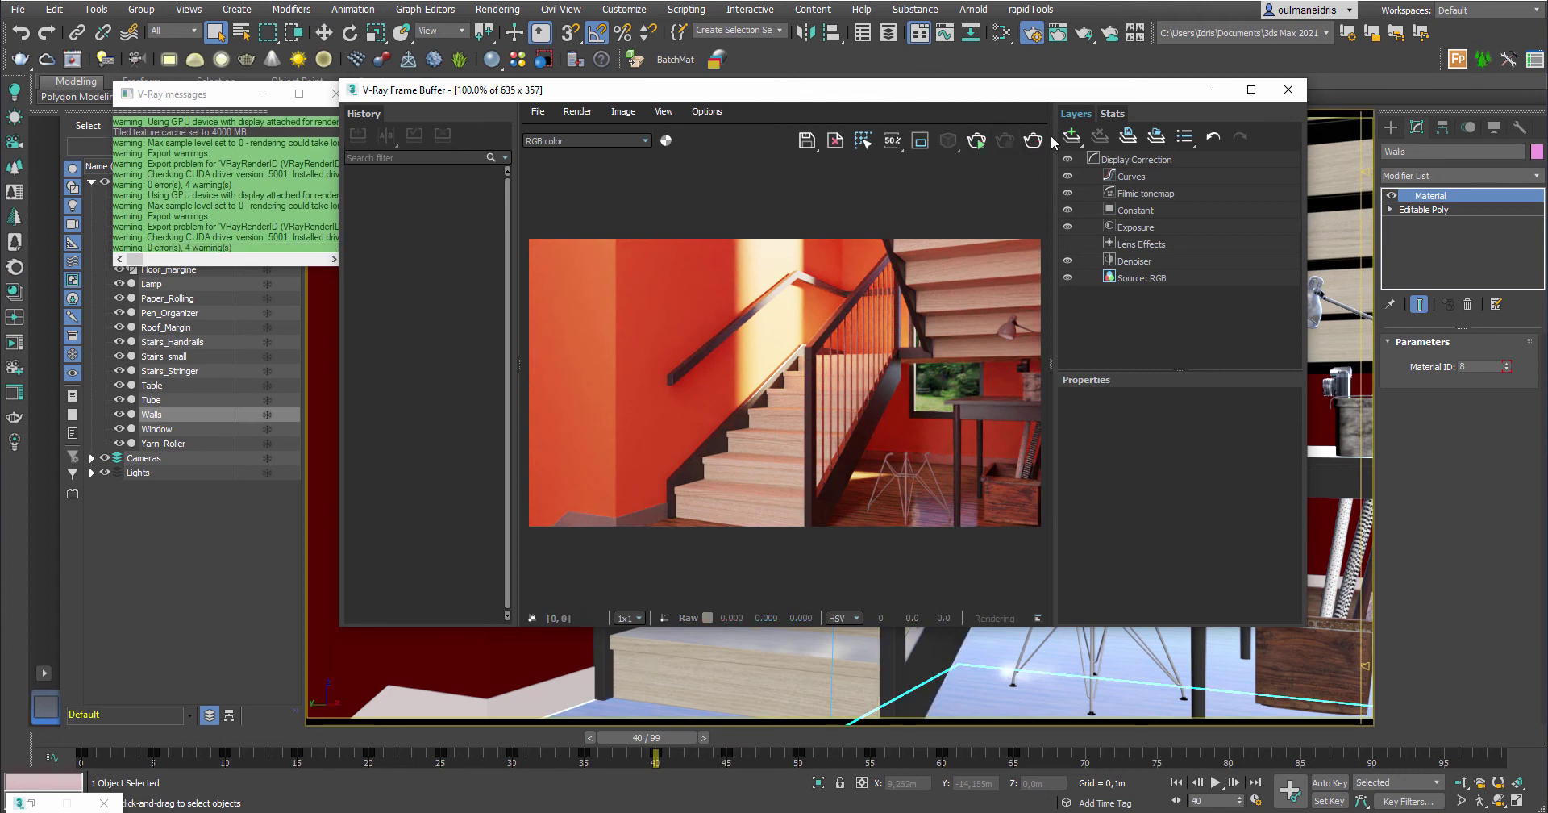
pyautogui.moveTo(1101, 93); pyautogui.dragTo(1033, 82)
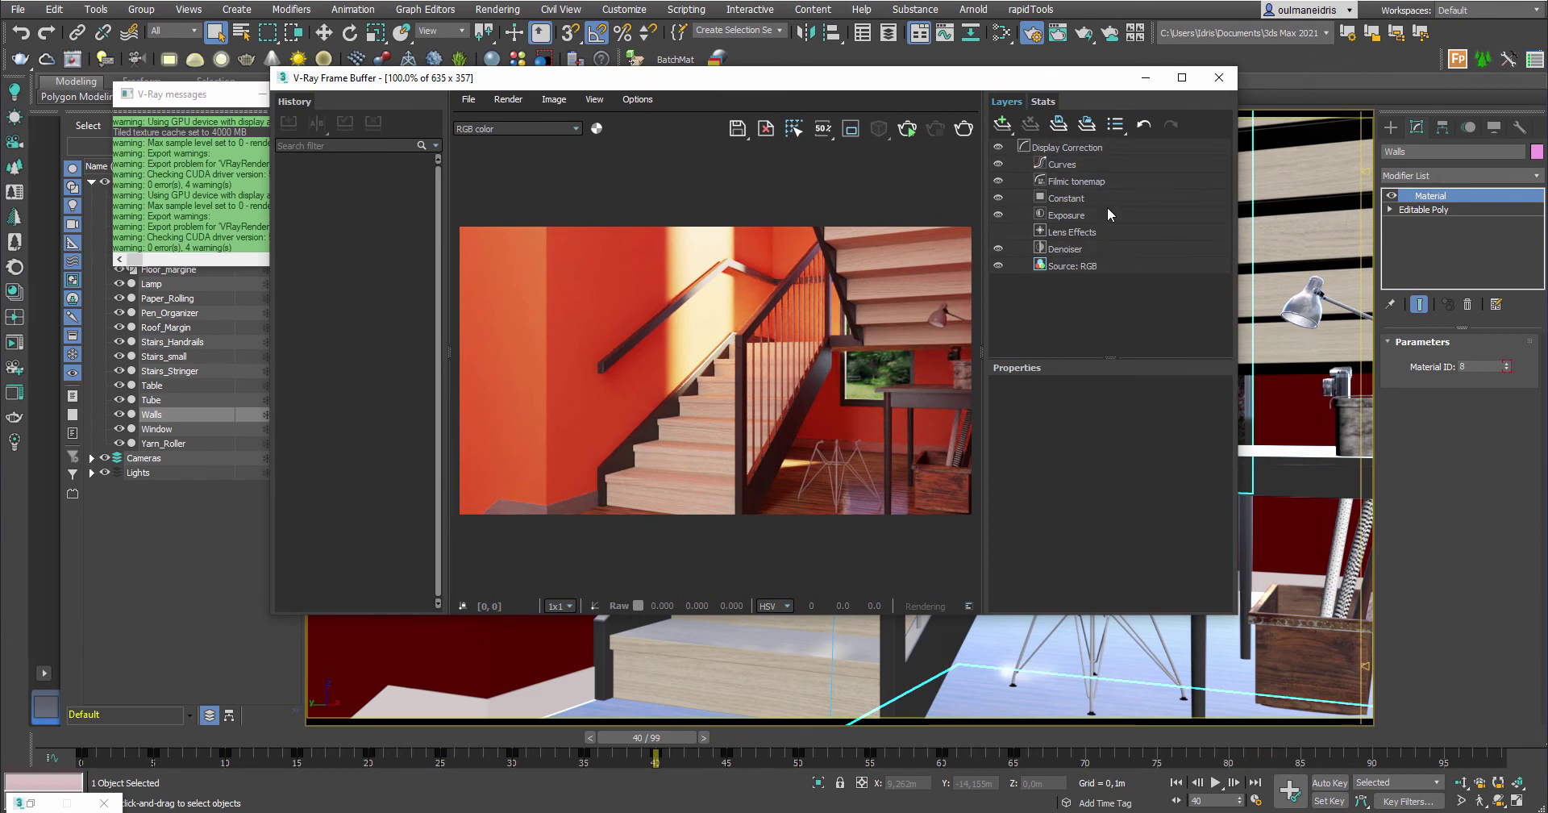
pyautogui.moveTo(1081, 87); pyautogui.dragTo(1127, 62)
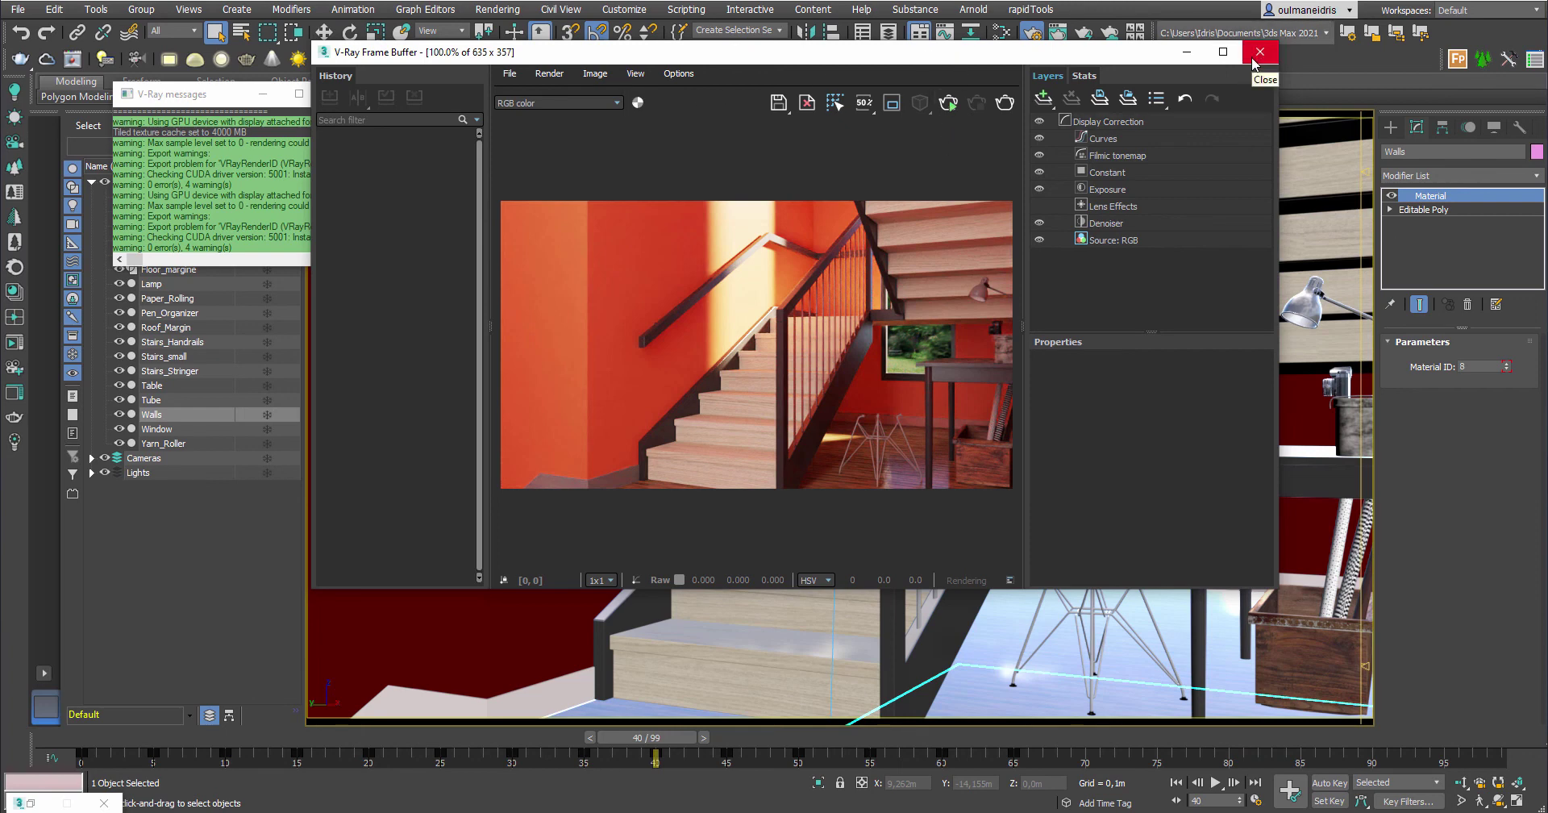
# Close the V-Ray Frame Buffer and move the V-Ray messages window to the lower left
pyautogui.click(1259, 53)
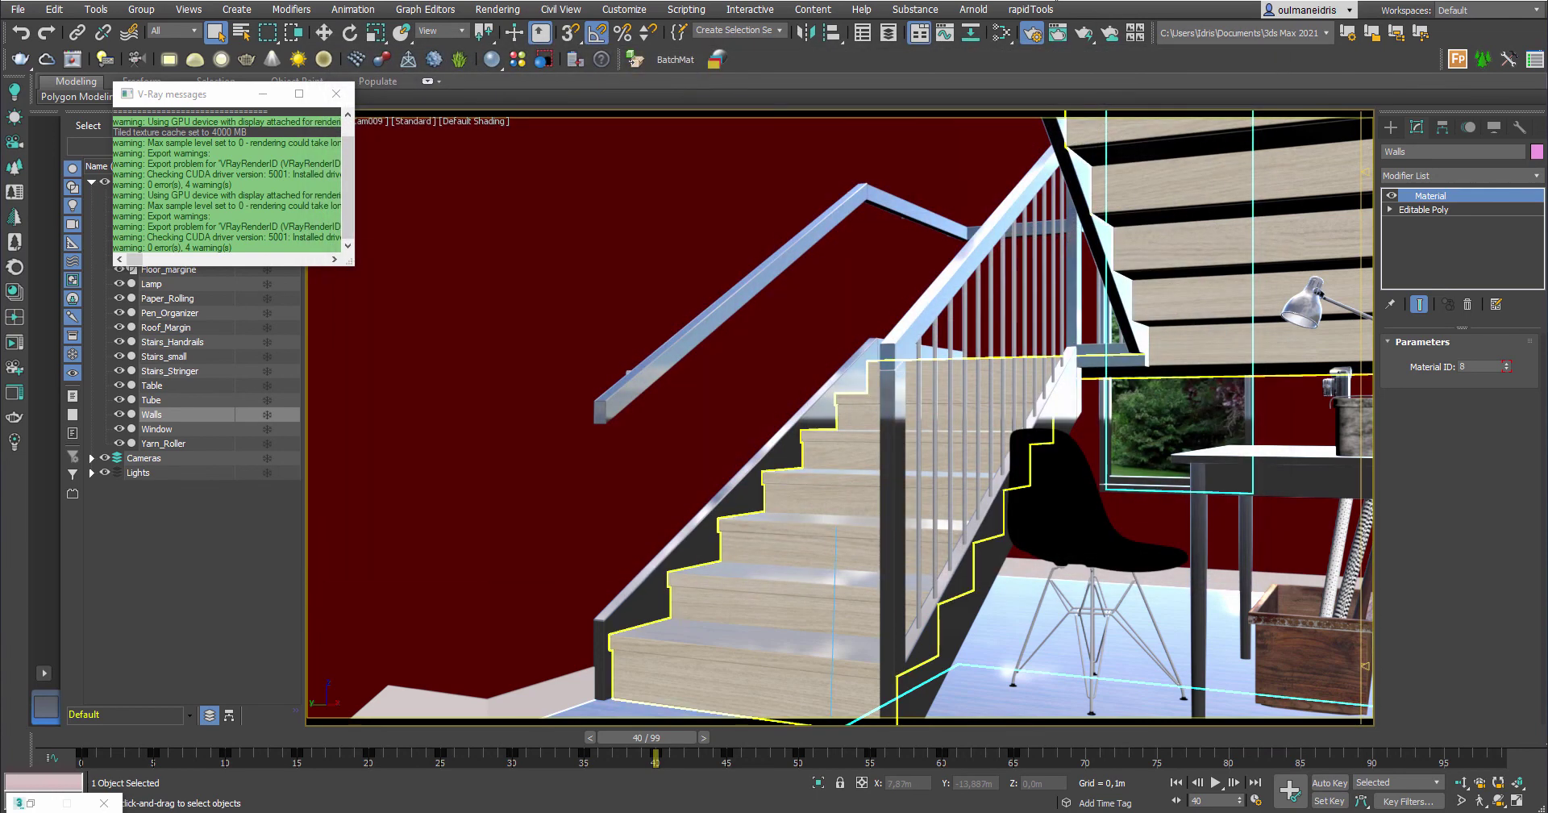
pyautogui.moveTo(222, 105); pyautogui.dragTo(204, 516)
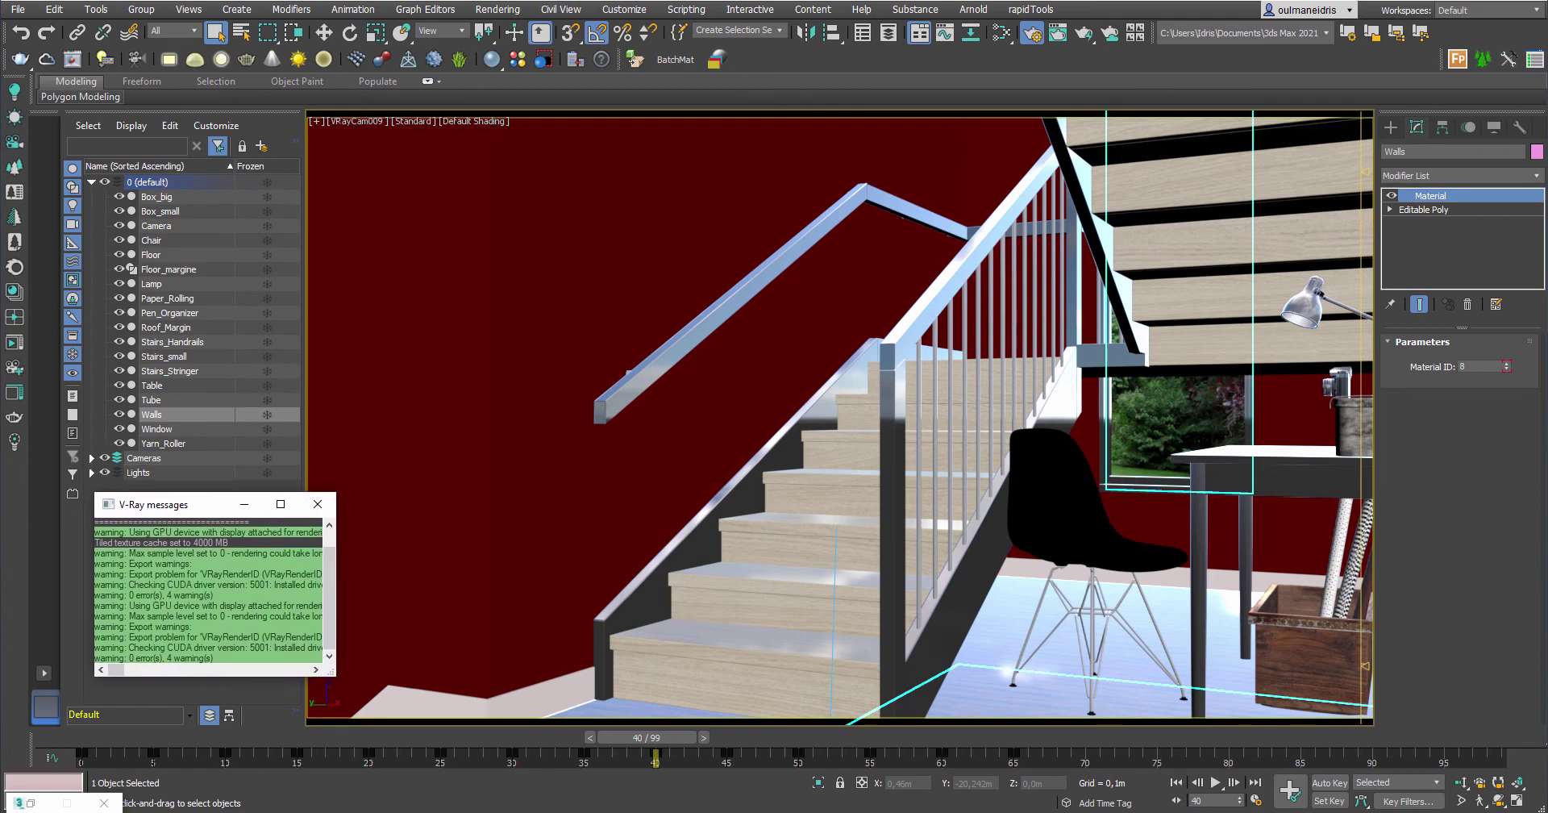